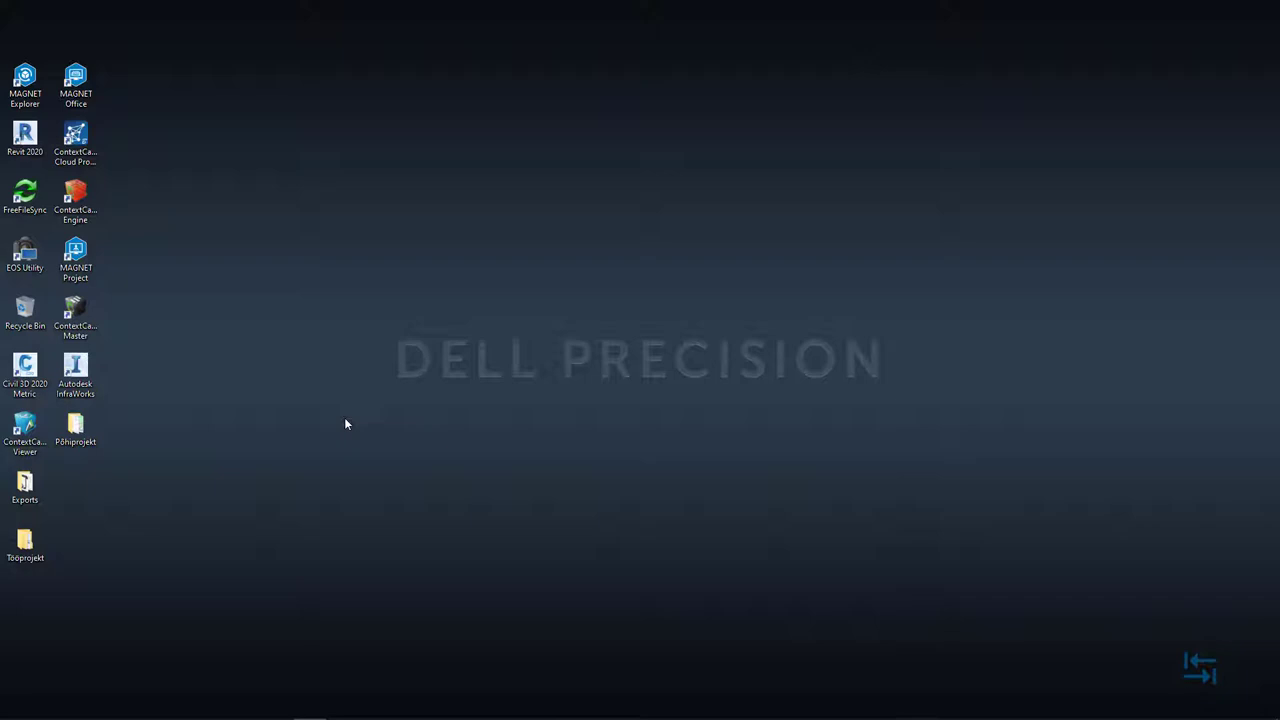
# - Set aside the Exports folder, launch Revit 2020 and start a new project model
pyautogui.doubleClick(25, 488)
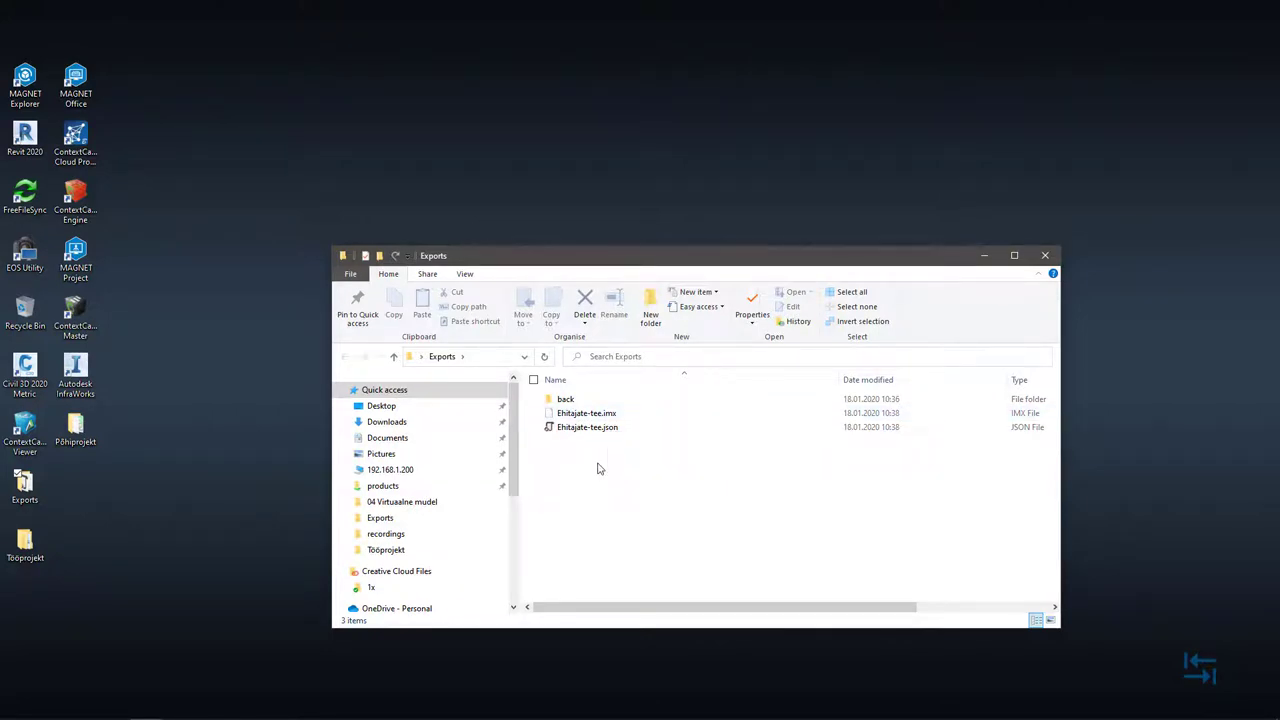
pyautogui.click(983, 258)
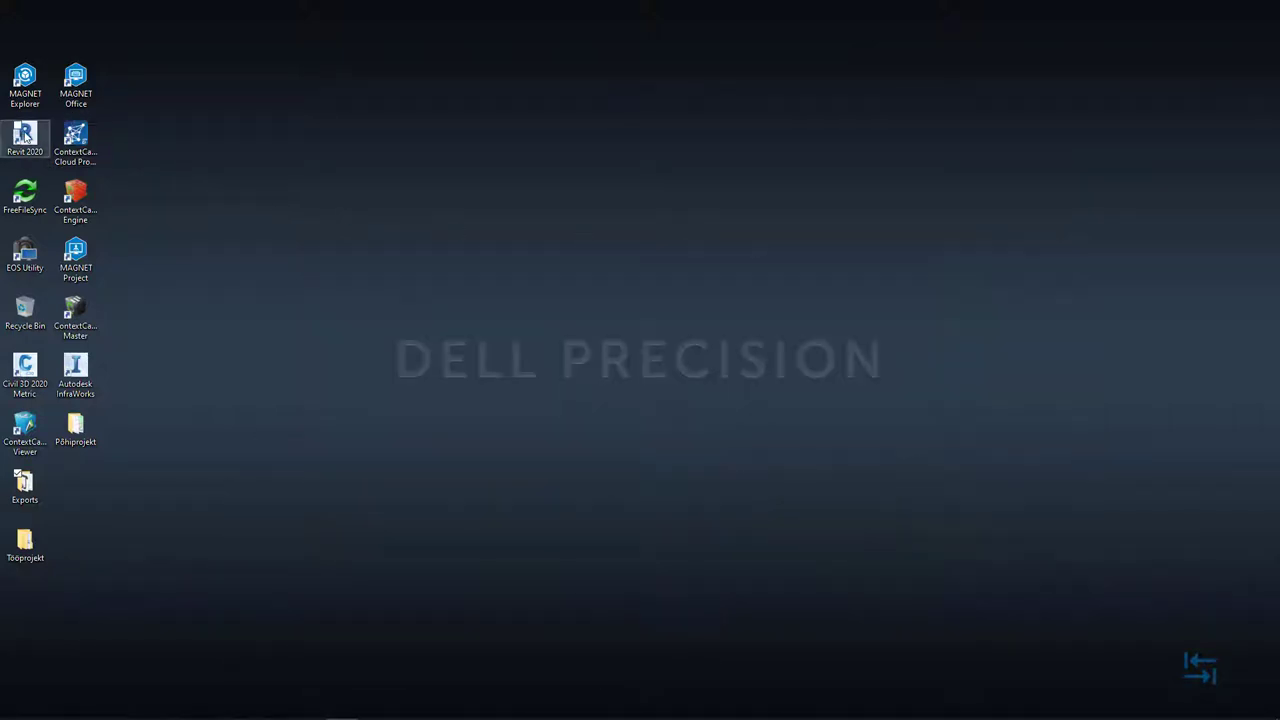
pyautogui.doubleClick(25, 135)
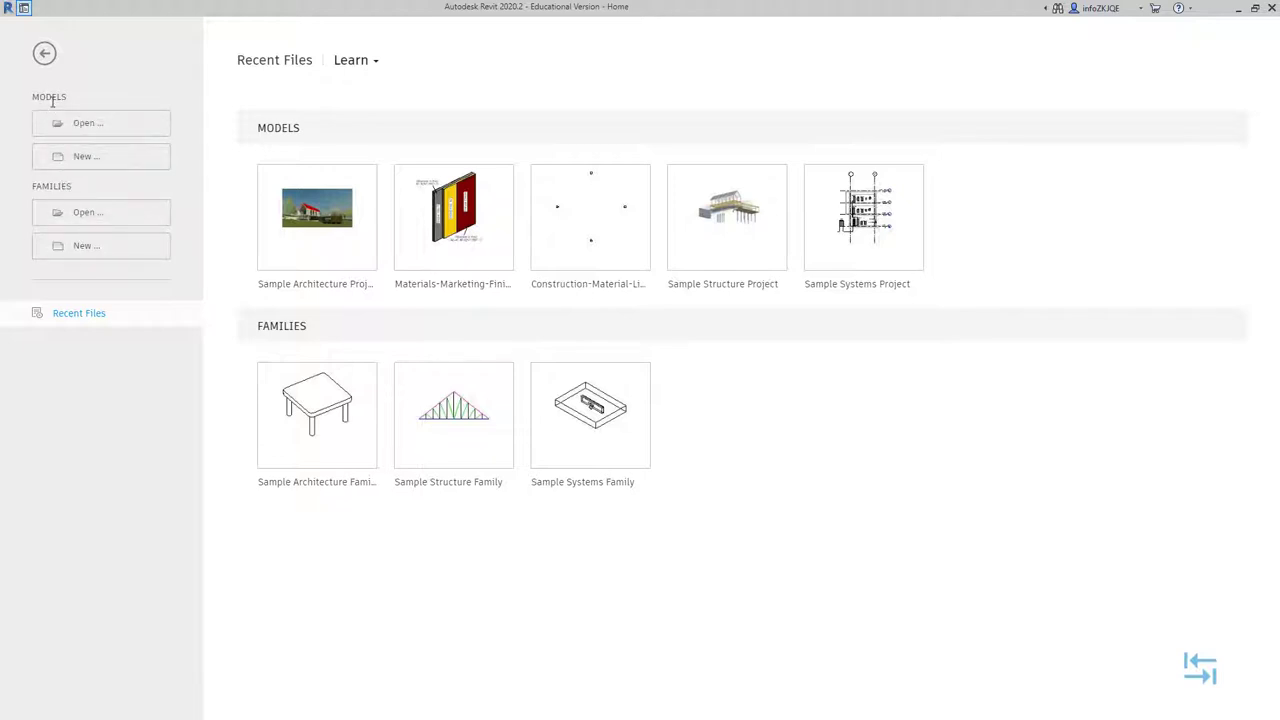
pyautogui.click(90, 159)
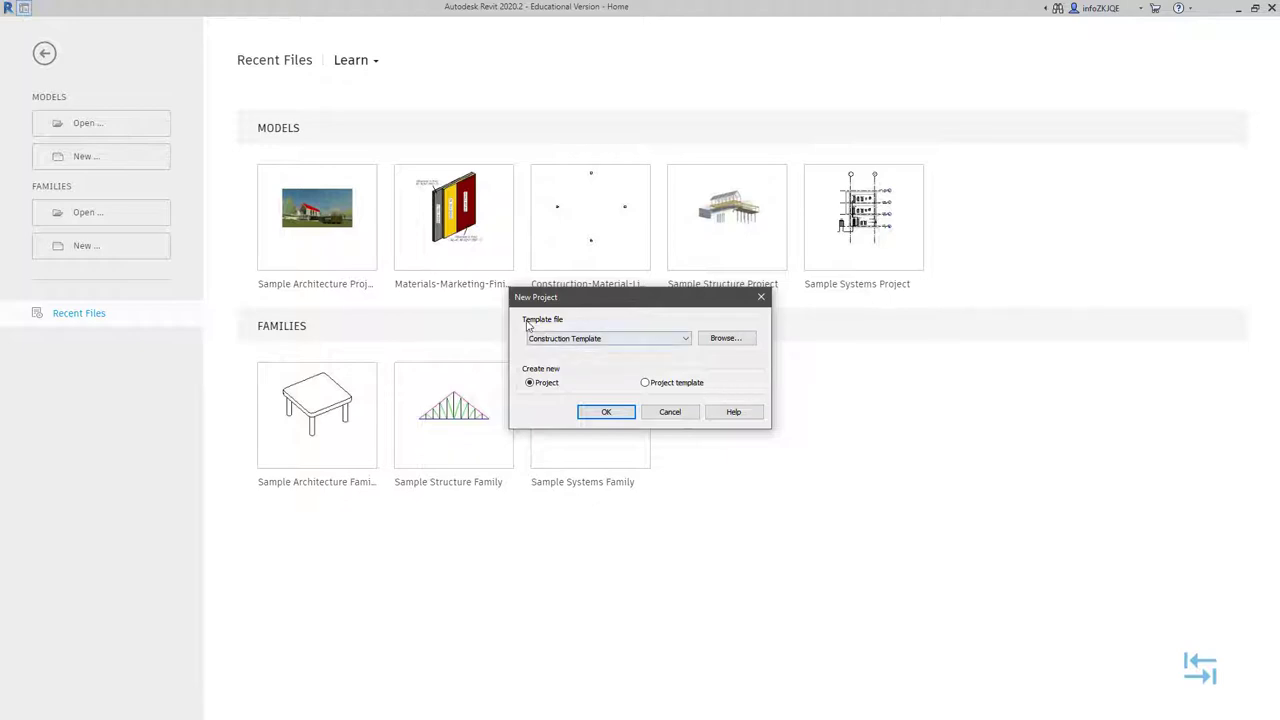
# - Create a new Project from the Structural Template, opening the Level 2 structural plan
pyautogui.click(581, 340)
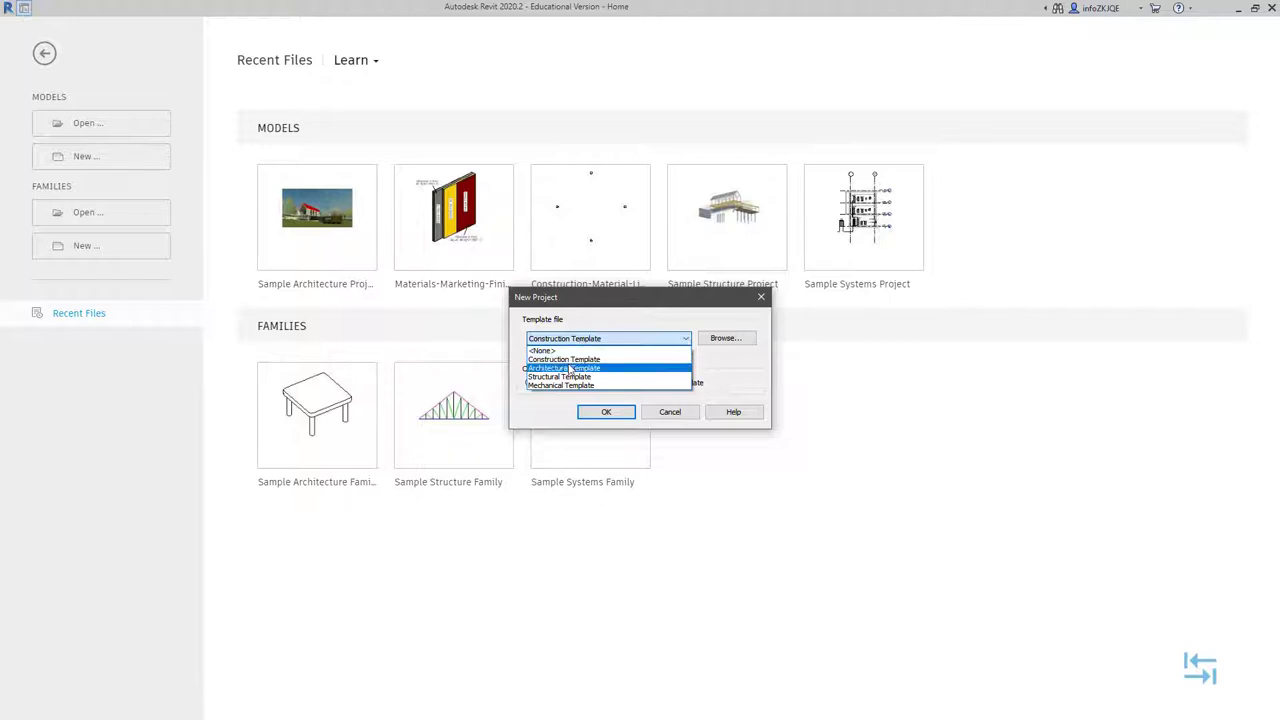
pyautogui.click(558, 377)
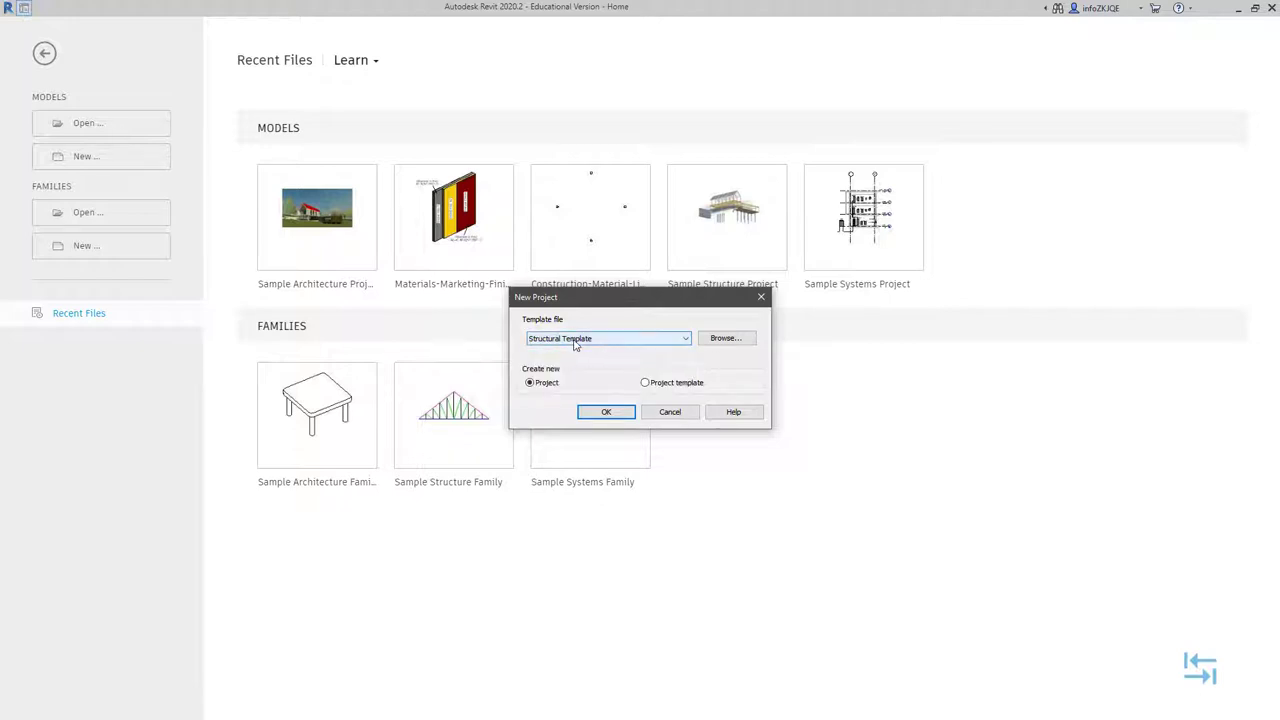
pyautogui.click(529, 383)
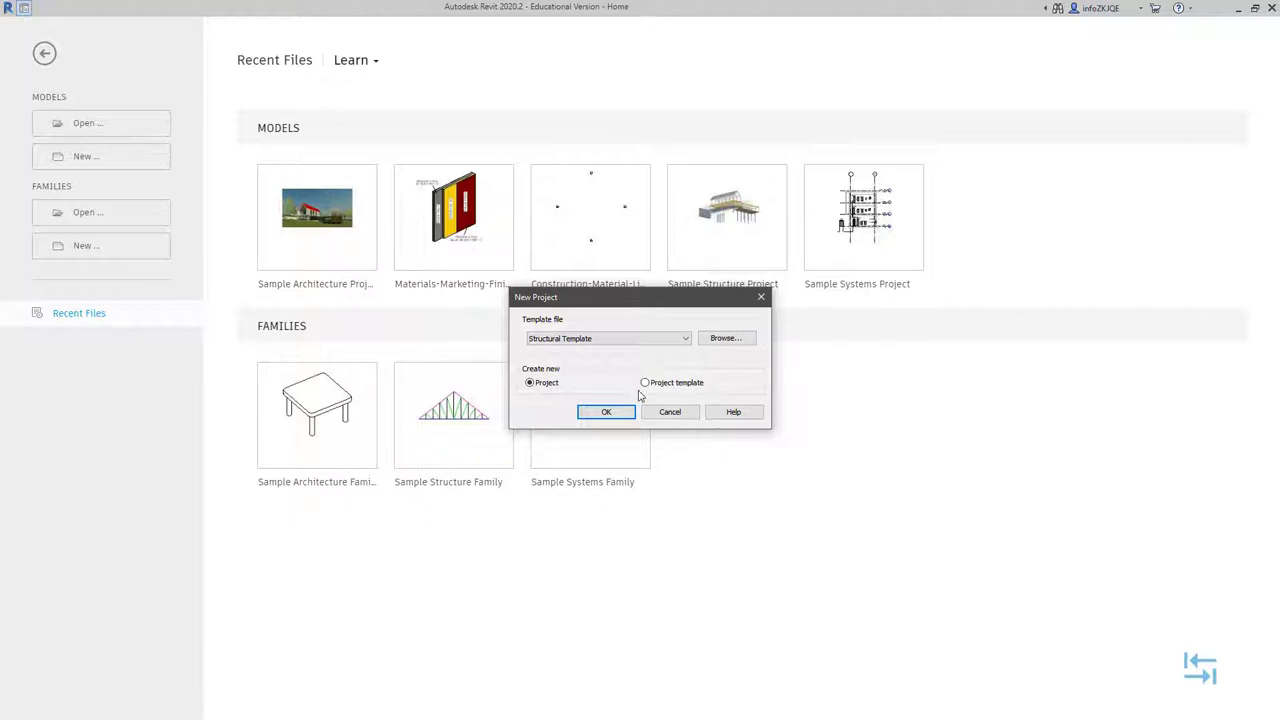
pyautogui.click(585, 339)
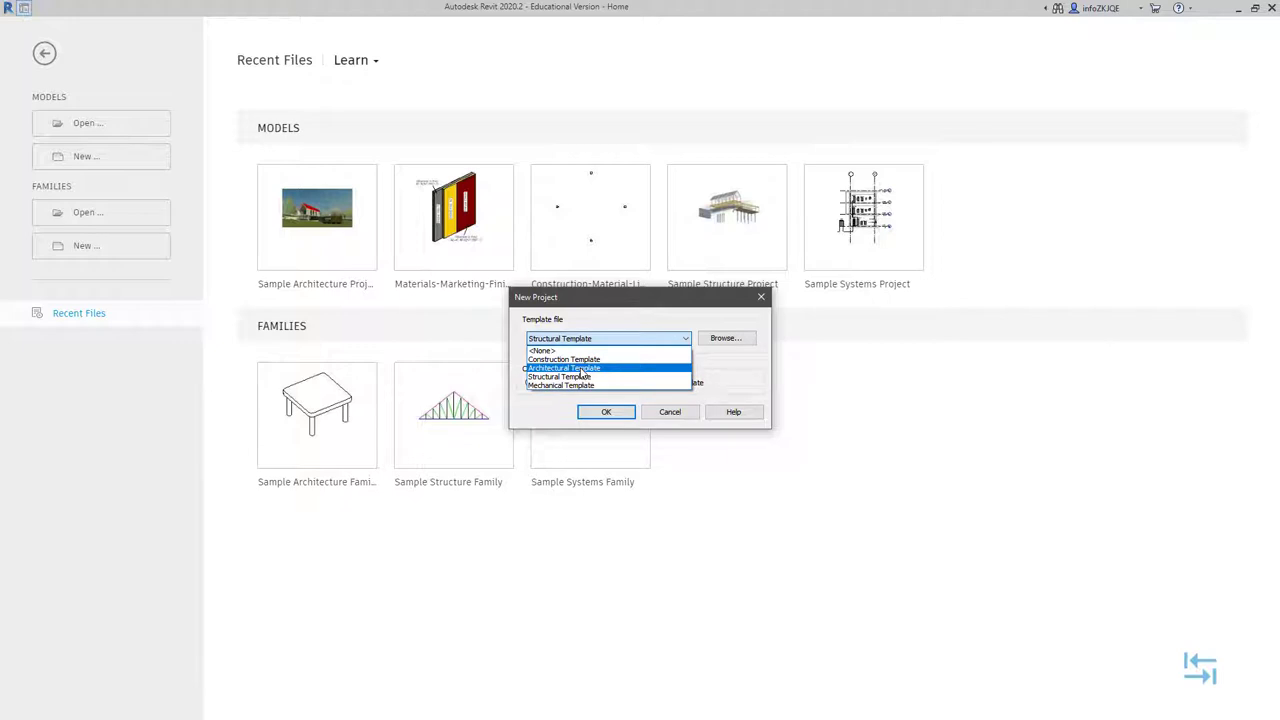
pyautogui.click(723, 360)
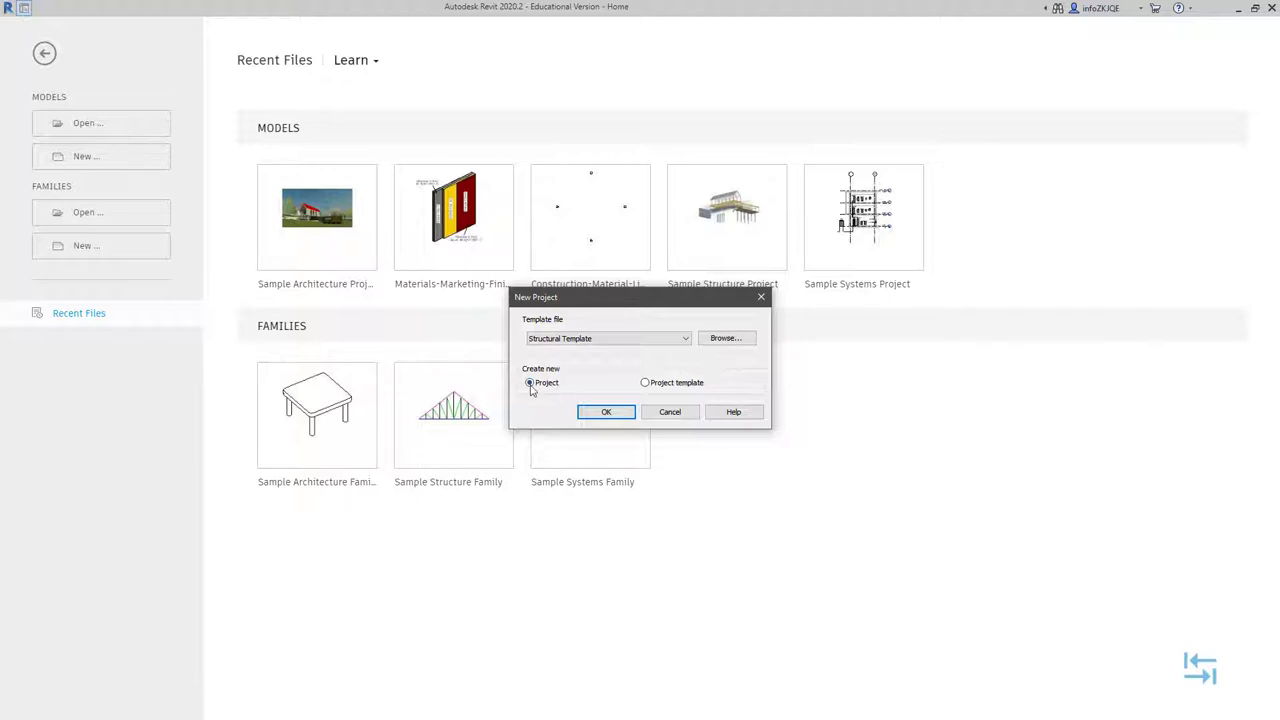
pyautogui.click(603, 412)
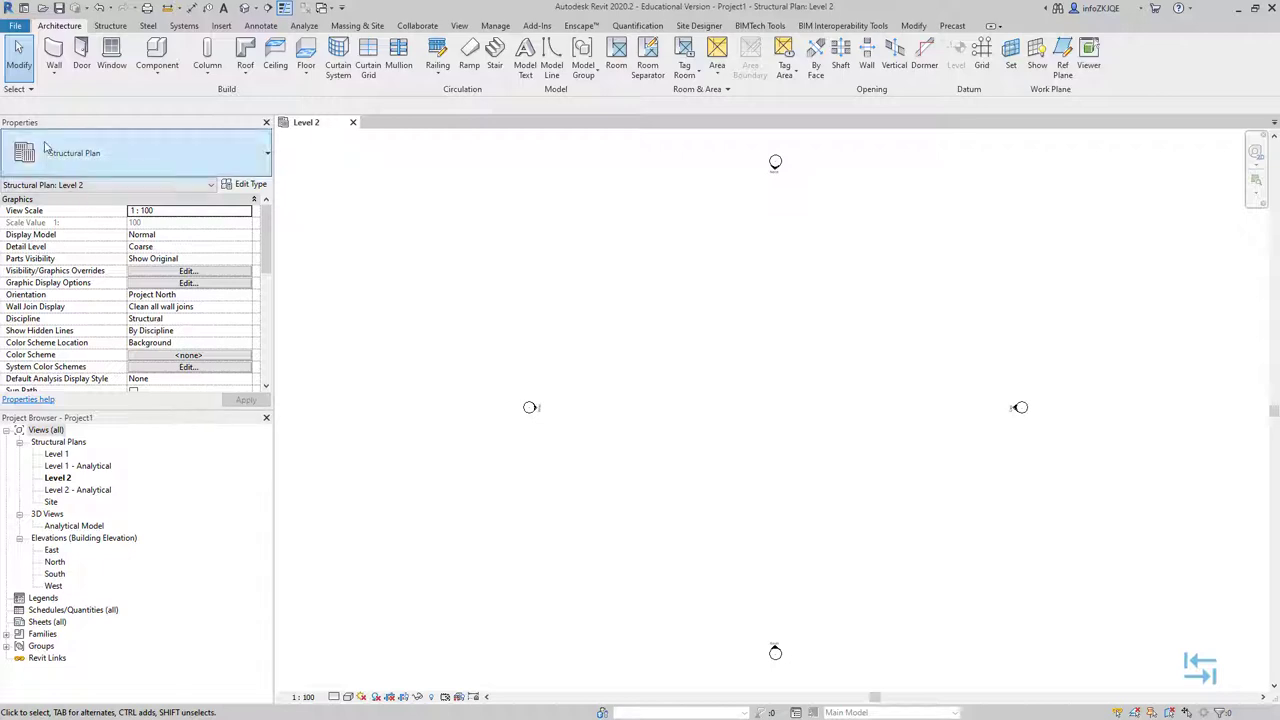
pyautogui.click(85, 138)
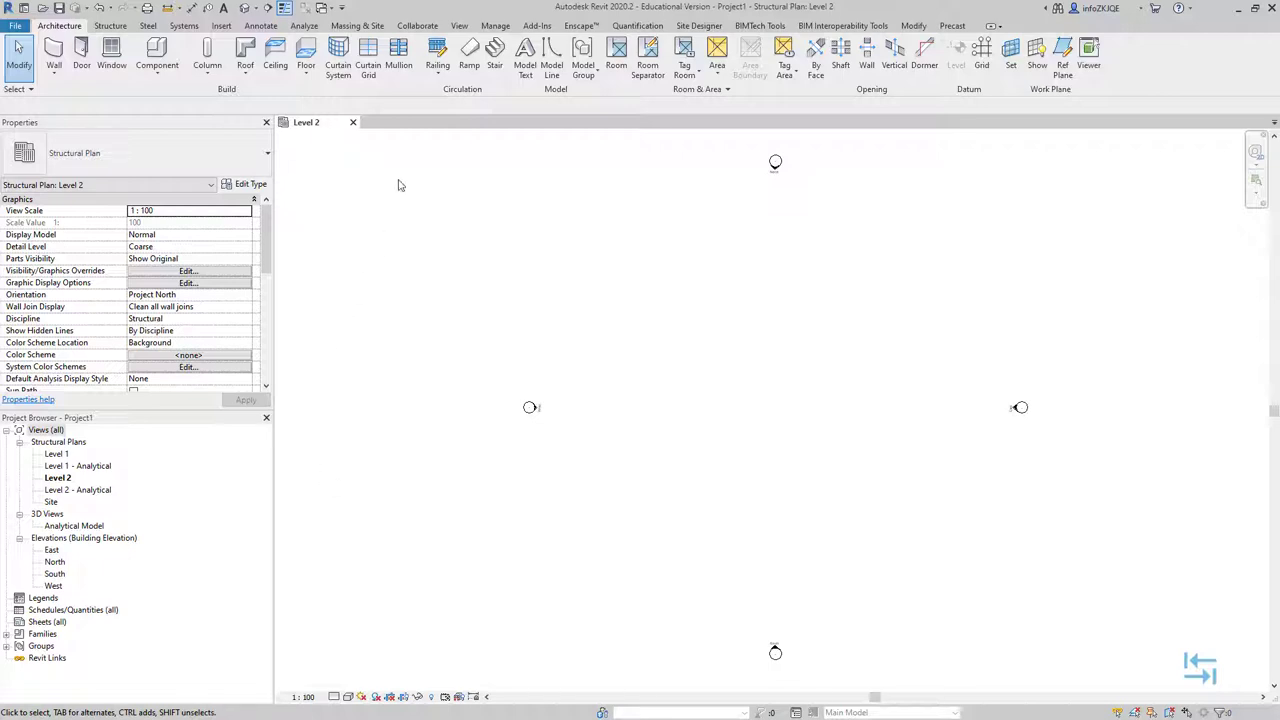
pyautogui.click(459, 26)
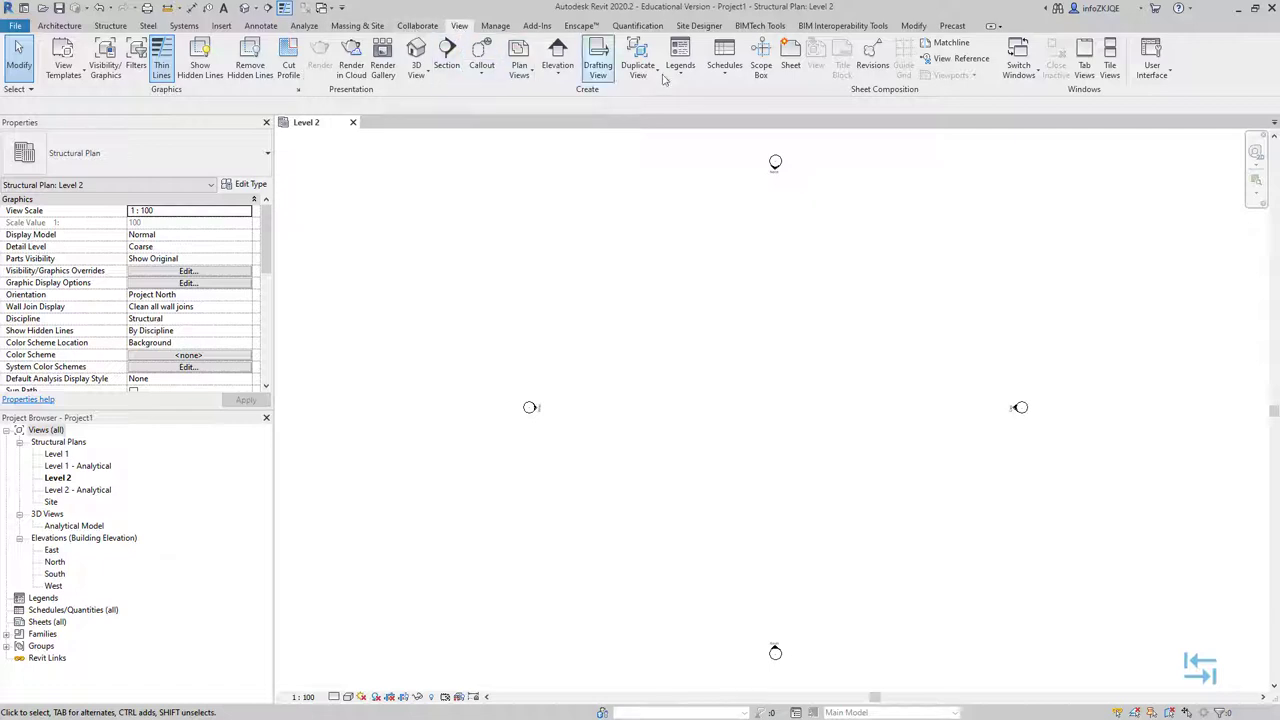
pyautogui.click(1160, 76)
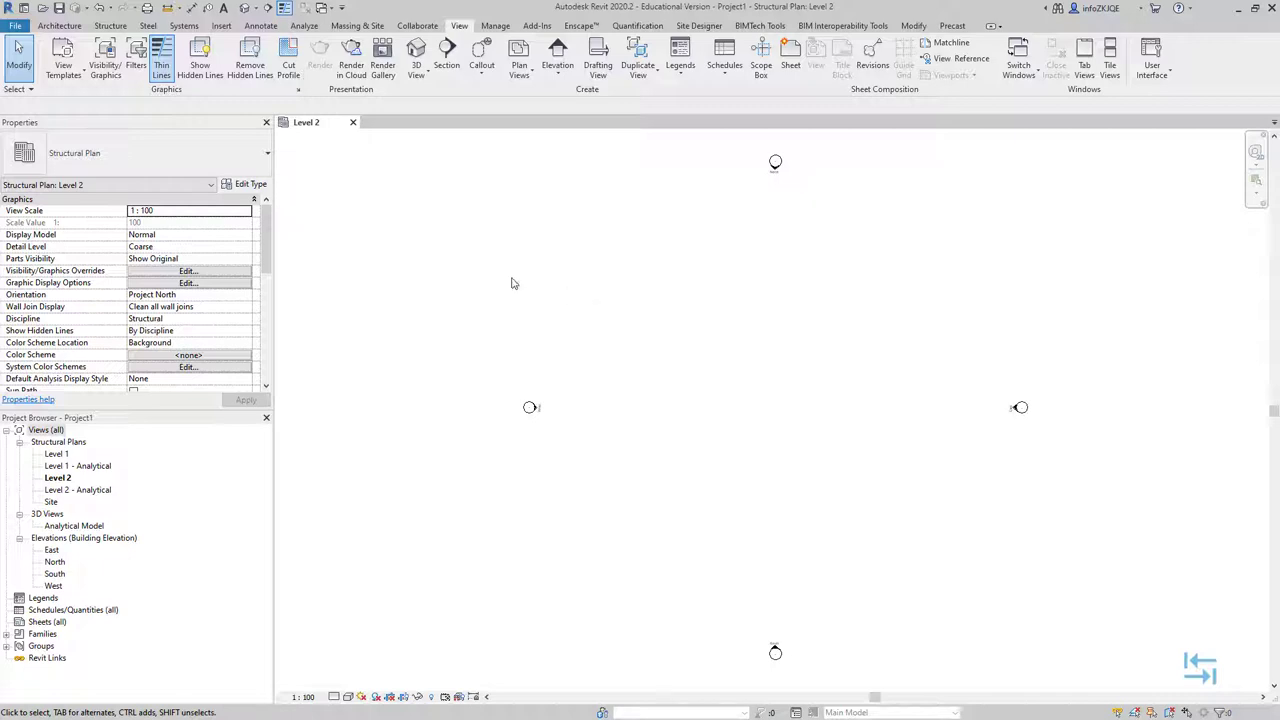
pyautogui.click(59, 25)
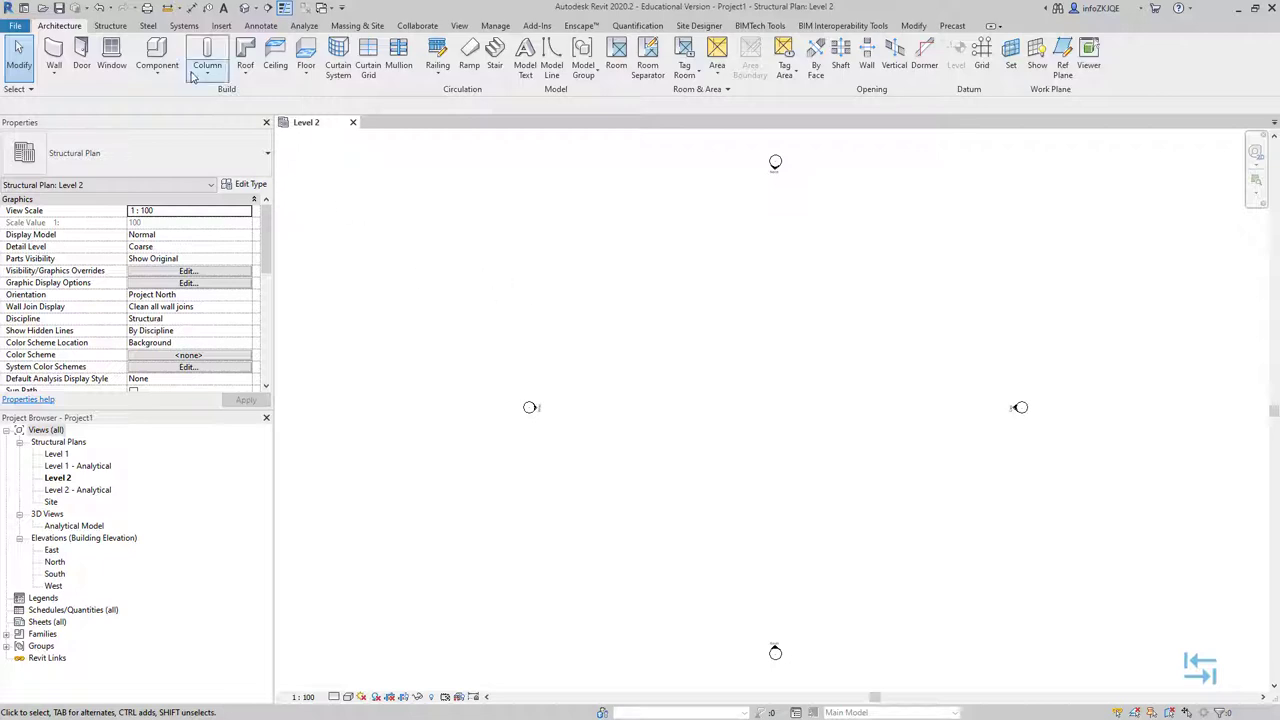
# - Show the Steel ribbon tools, then the installed Add-Ins tools
pyautogui.click(148, 26)
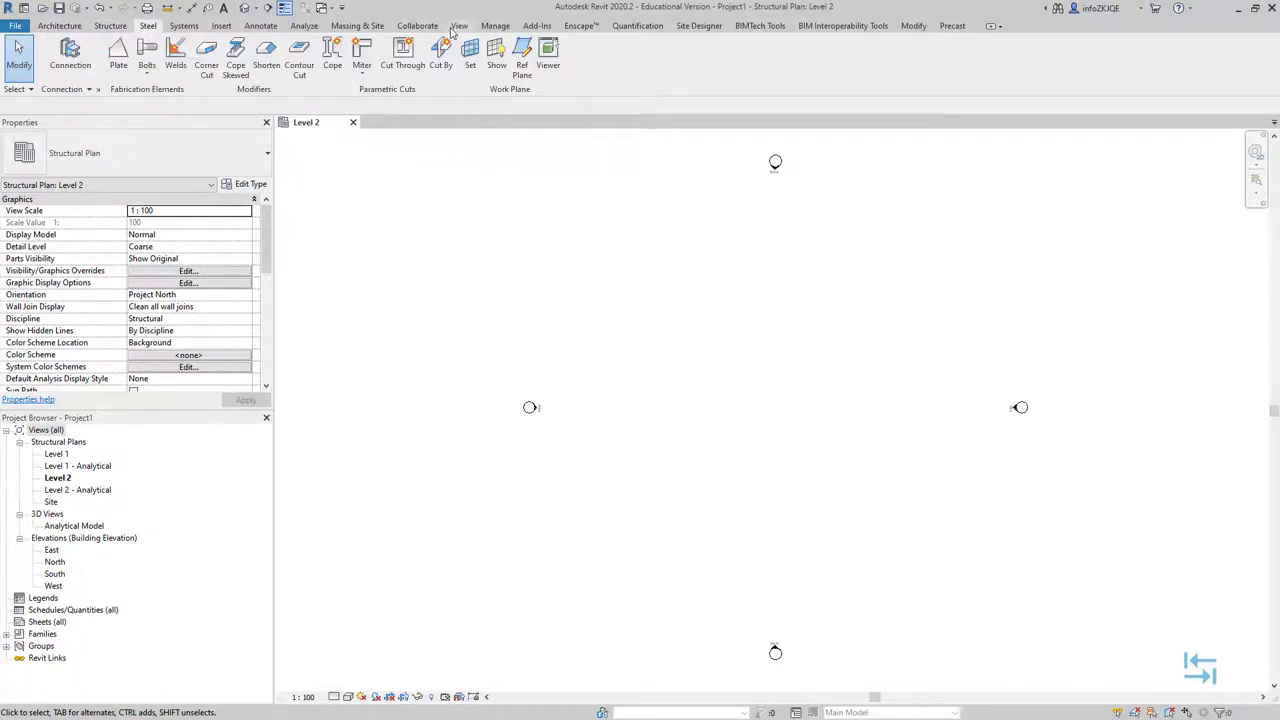
pyautogui.click(538, 26)
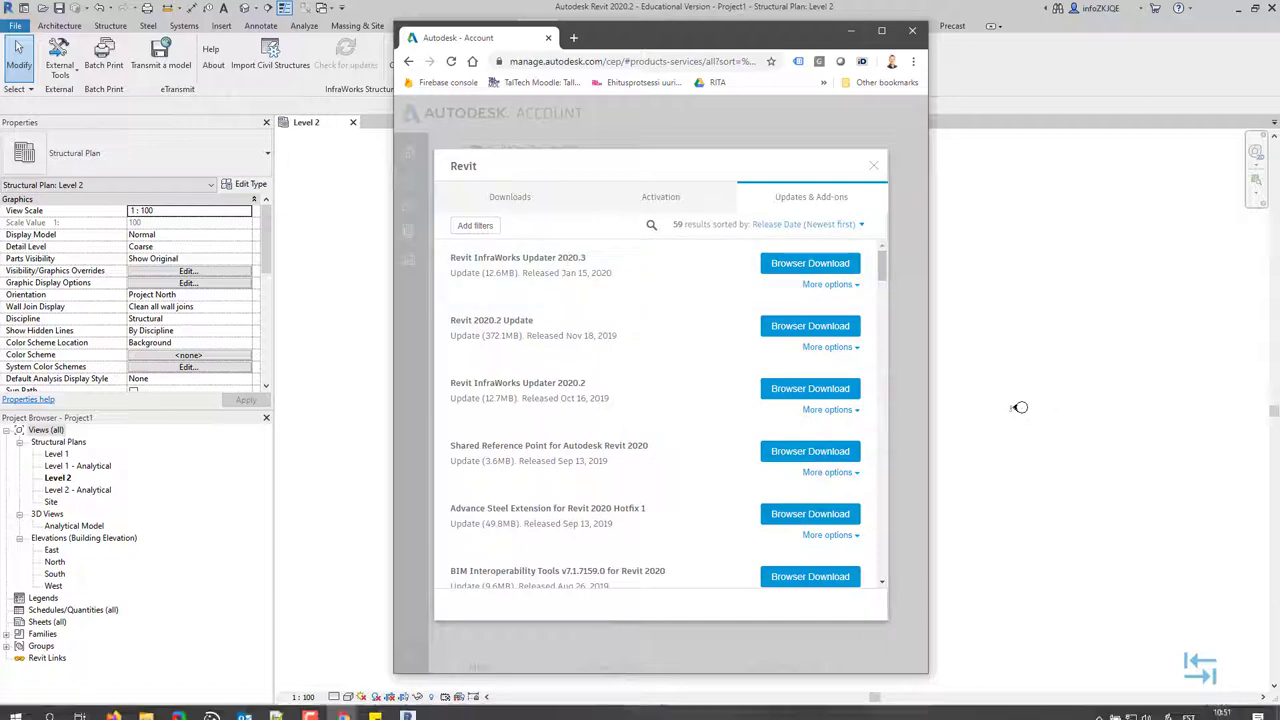
pyautogui.click(1099, 707)
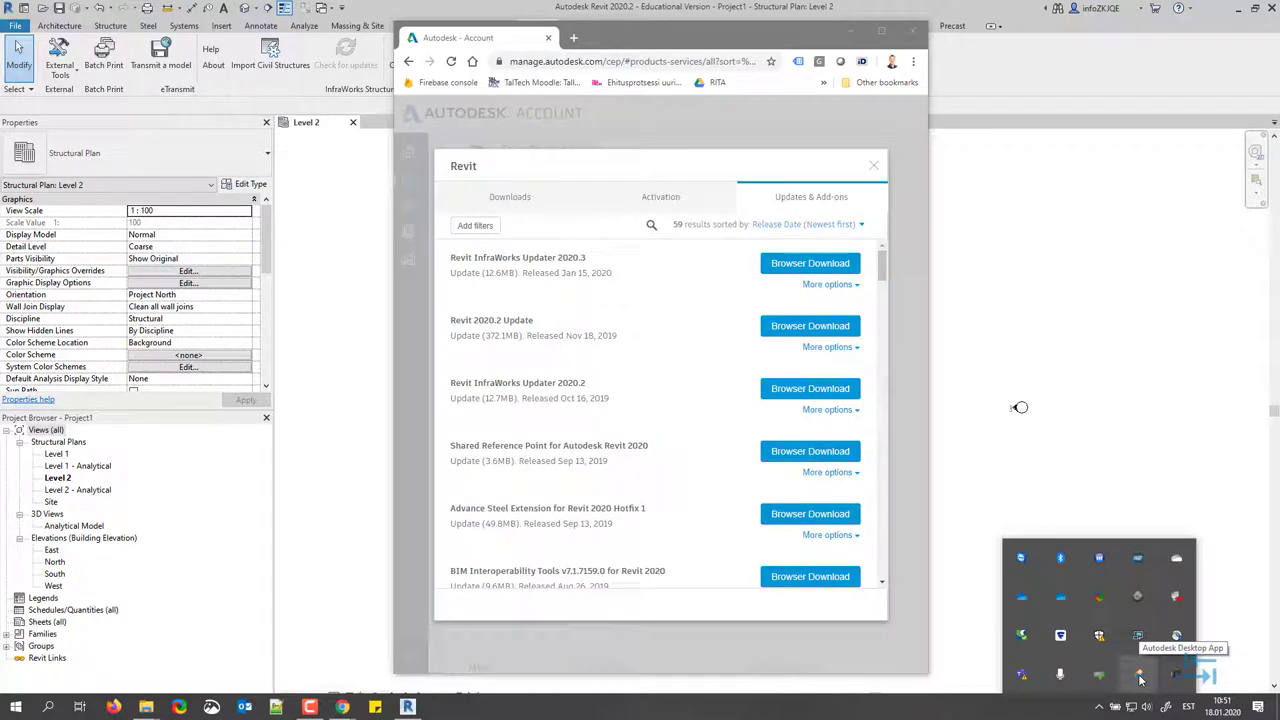
pyautogui.click(1138, 676)
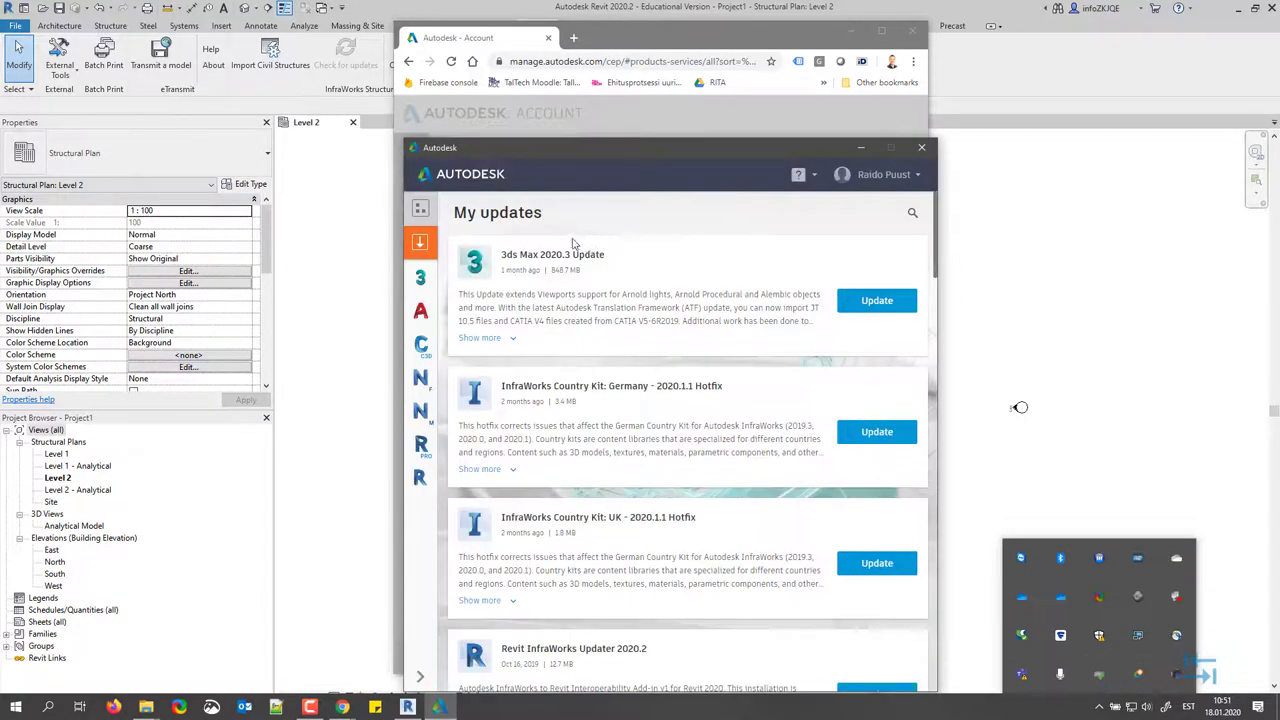
pyautogui.scroll(-1, 619, 228)
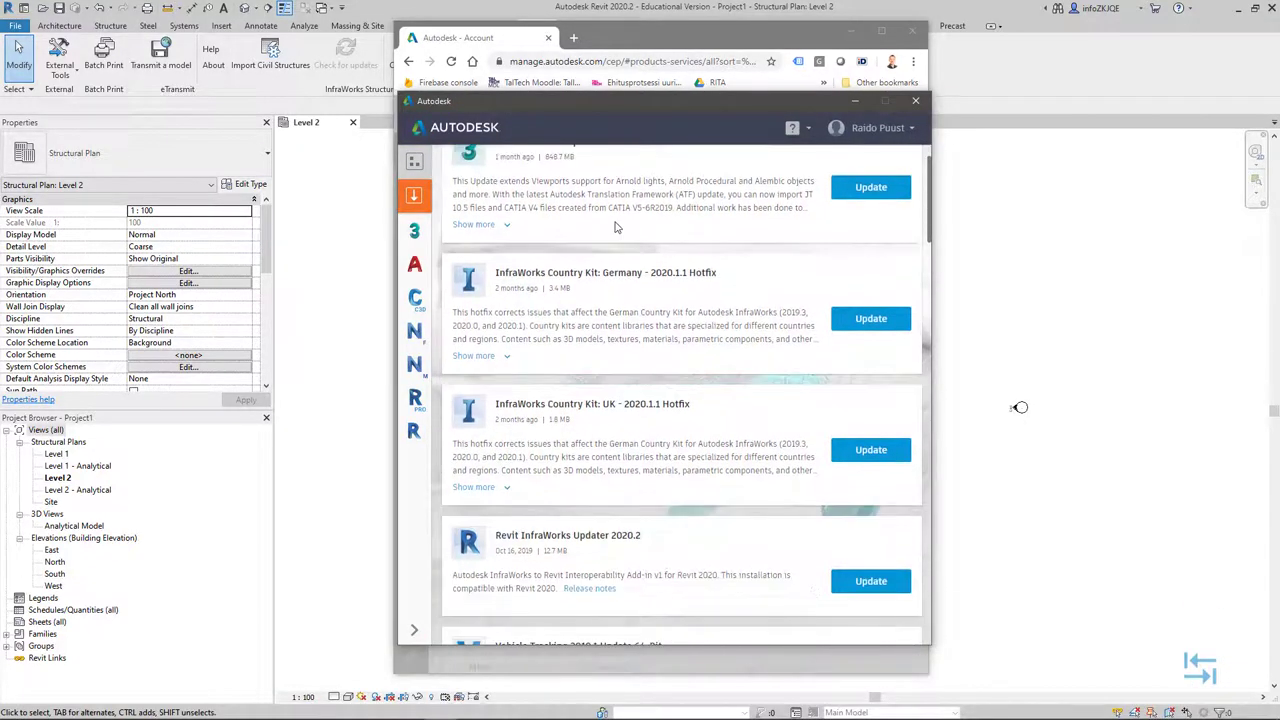
pyautogui.scroll(1, 624, 250)
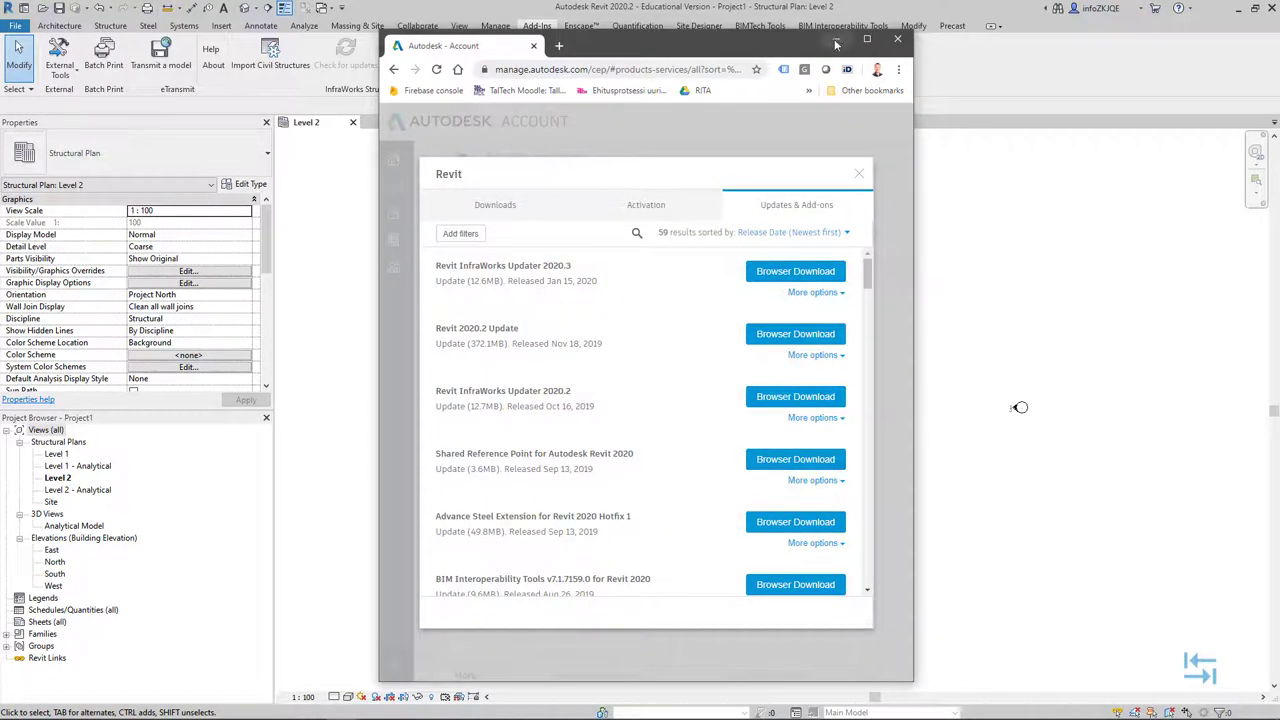
# - Minimize the Autodesk Account browser to return to Revit's empty Level 2 plan
pyautogui.click(836, 40)
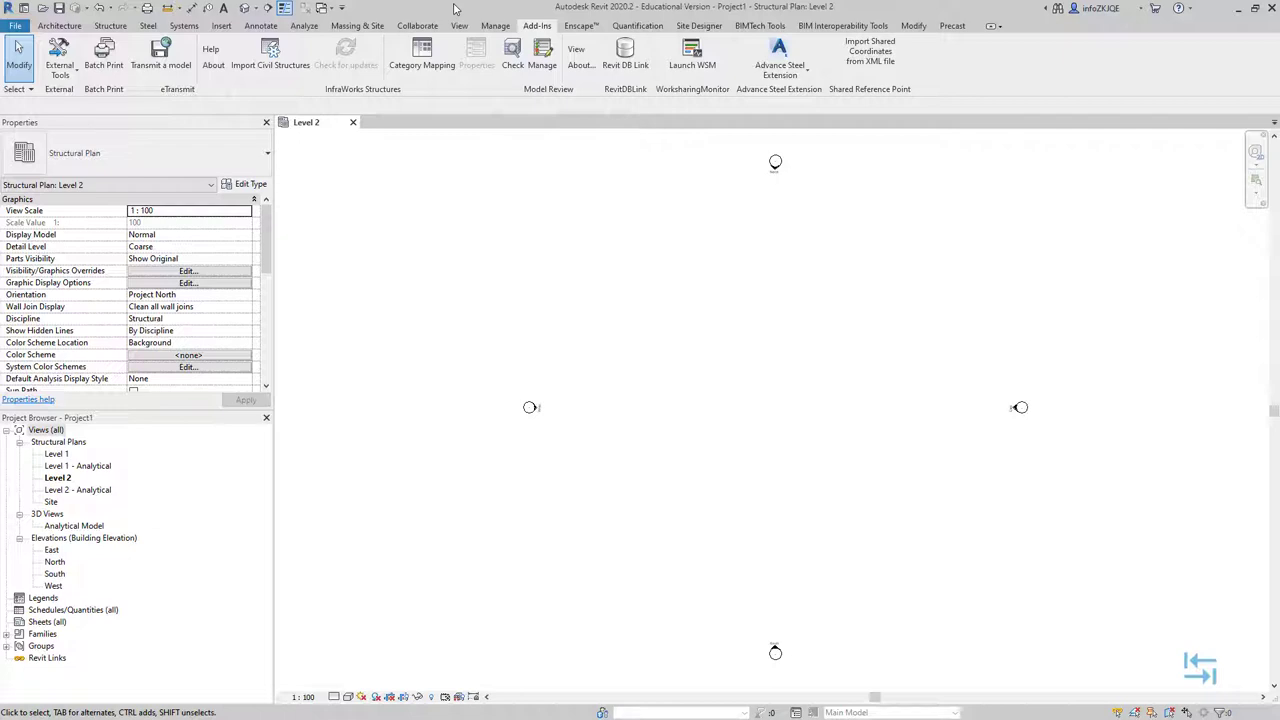
# - Review the Deck, Abutment, Girder, Bearing, Pier, Foundation and Generic Feature category mappings
pyautogui.click(416, 66)
pyautogui.moveTo(690, 220); pyautogui.dragTo(420, 70)
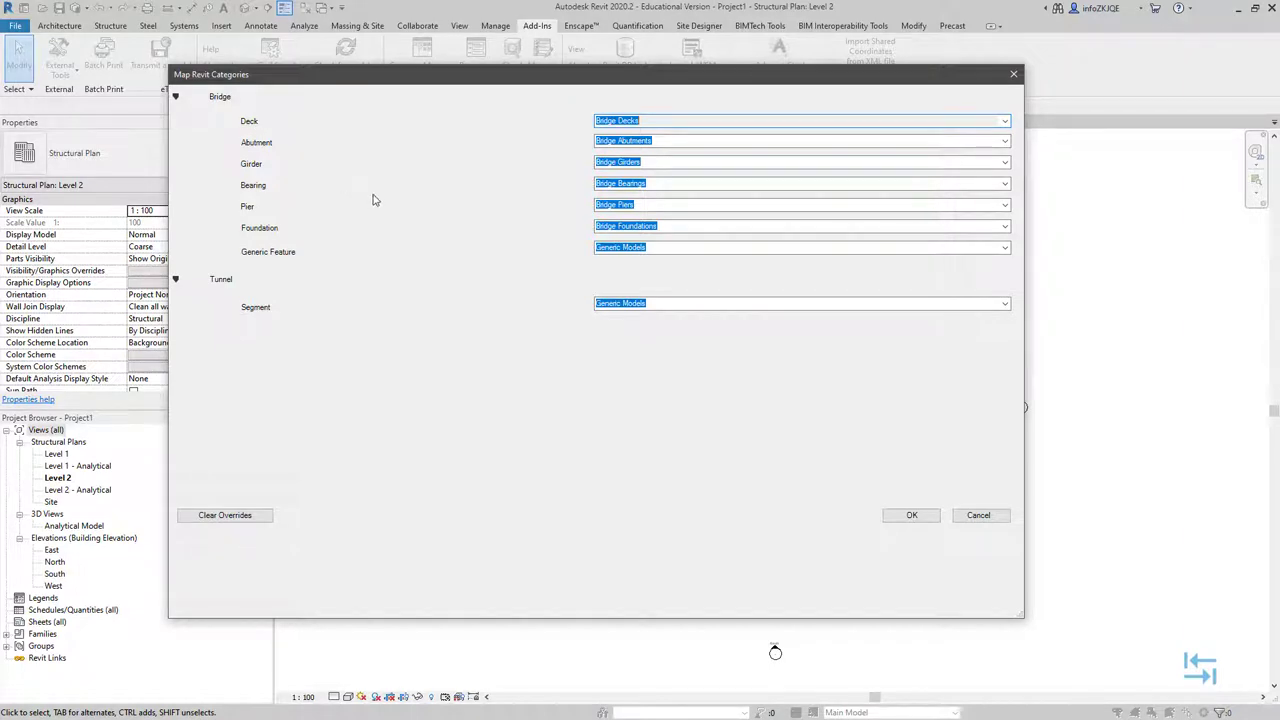
pyautogui.click(657, 121)
pyautogui.click(657, 141)
pyautogui.click(657, 162)
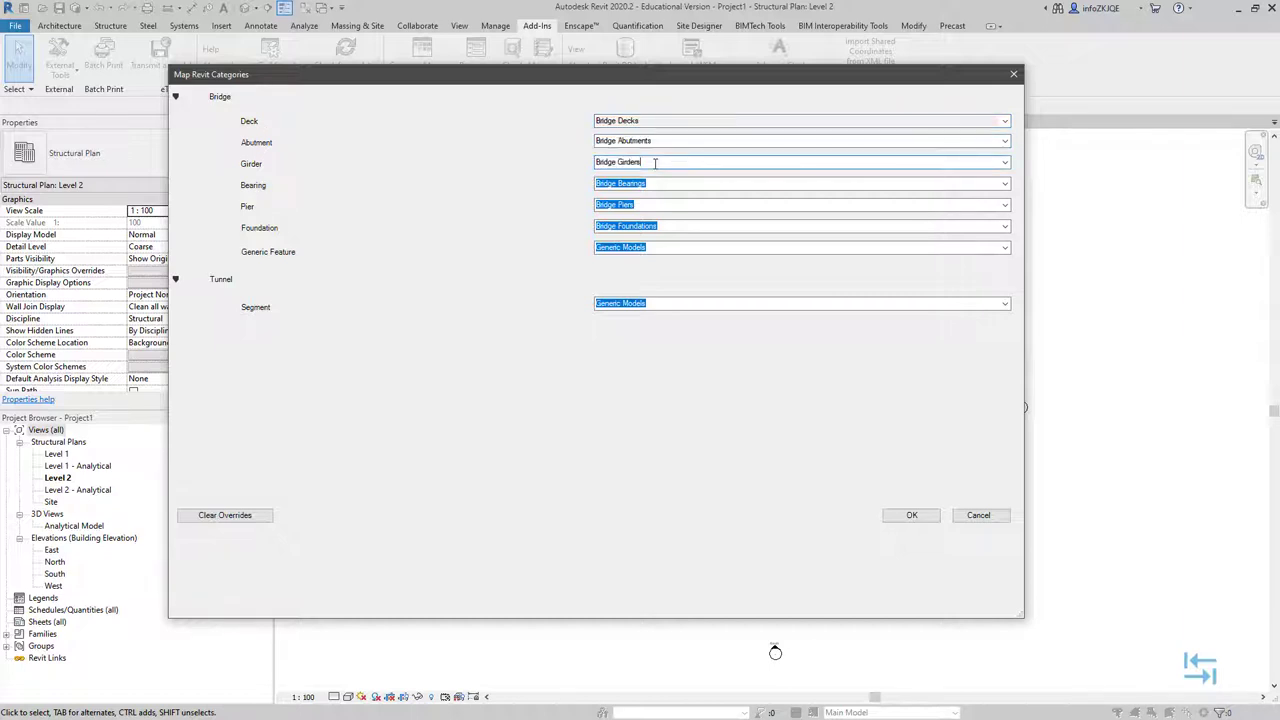
pyautogui.click(652, 183)
pyautogui.click(655, 204)
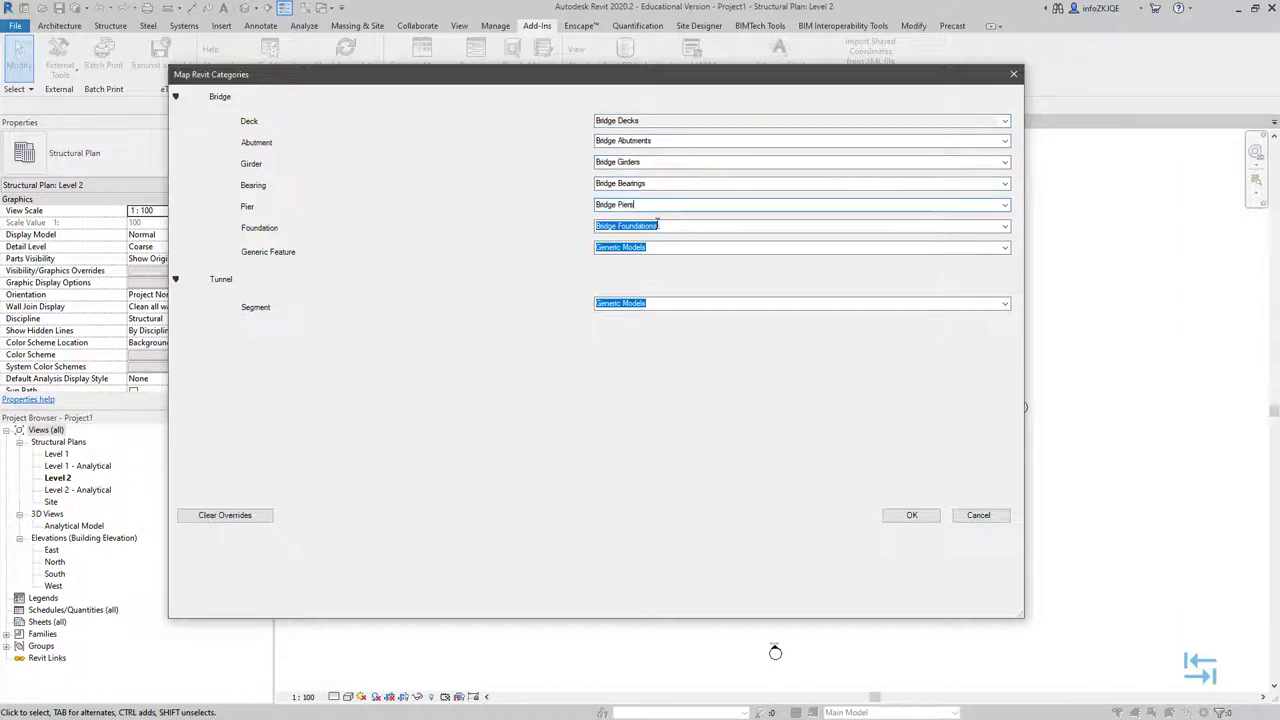
pyautogui.click(680, 226)
pyautogui.click(667, 226)
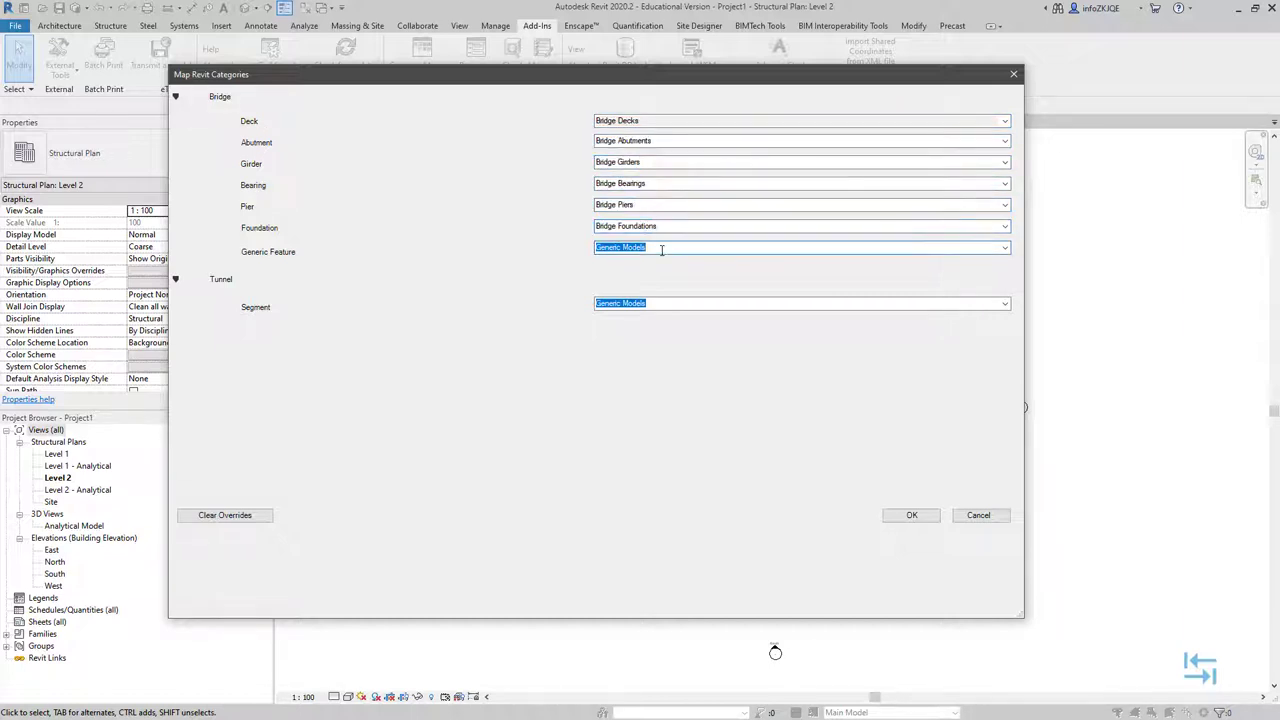
pyautogui.click(655, 247)
pyautogui.click(655, 204)
pyautogui.click(660, 183)
pyautogui.click(690, 184)
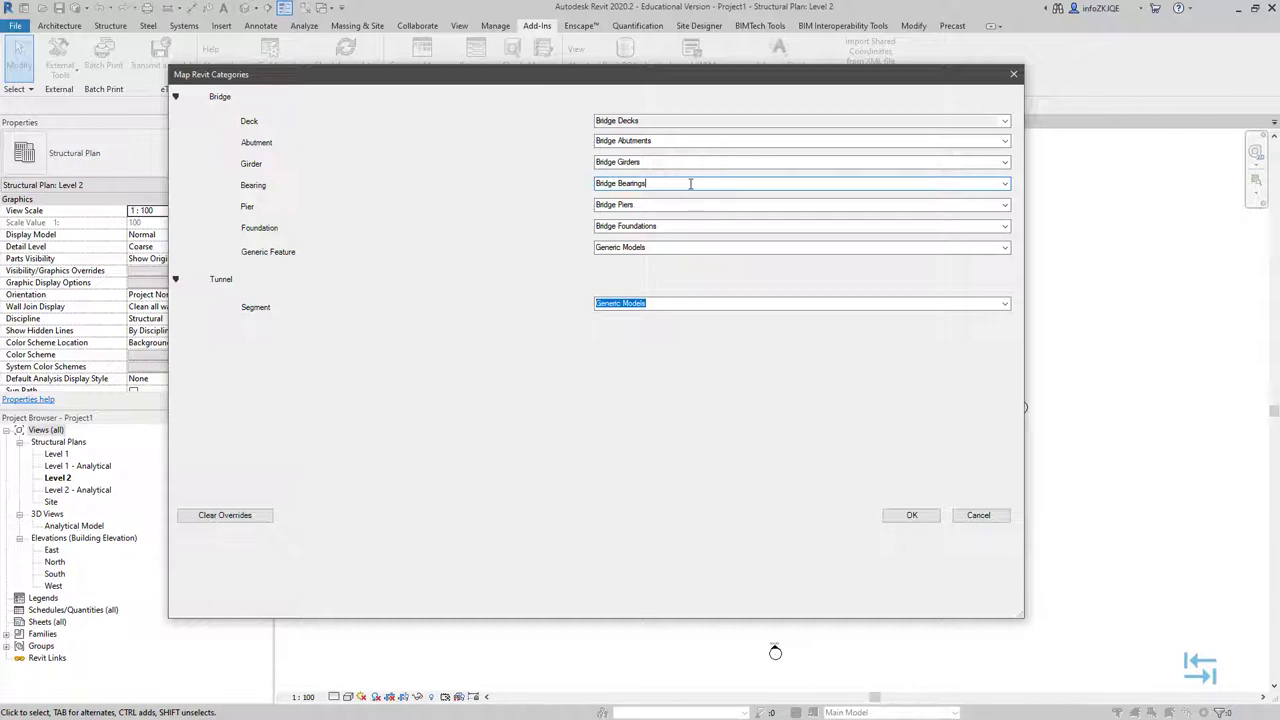
# - Reset the mappings to defaults, keep Deck as Bridge Decks, and confirm
pyautogui.click(652, 162)
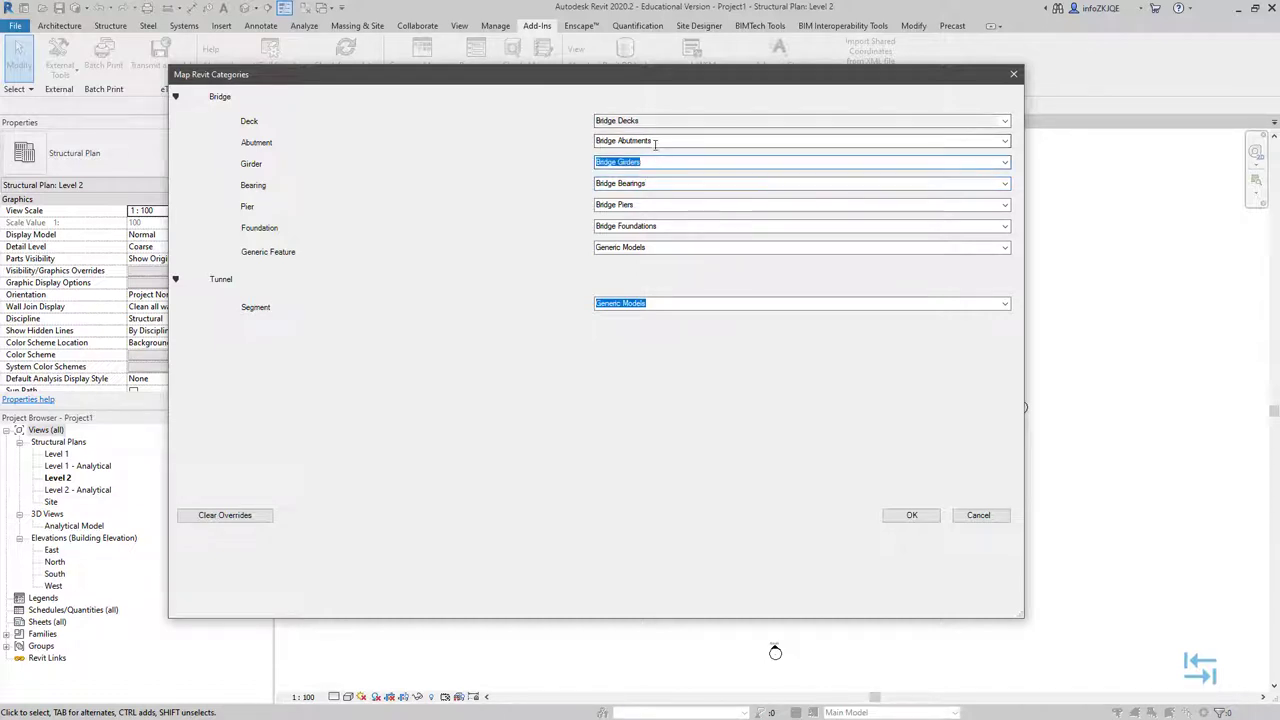
pyautogui.click(690, 162)
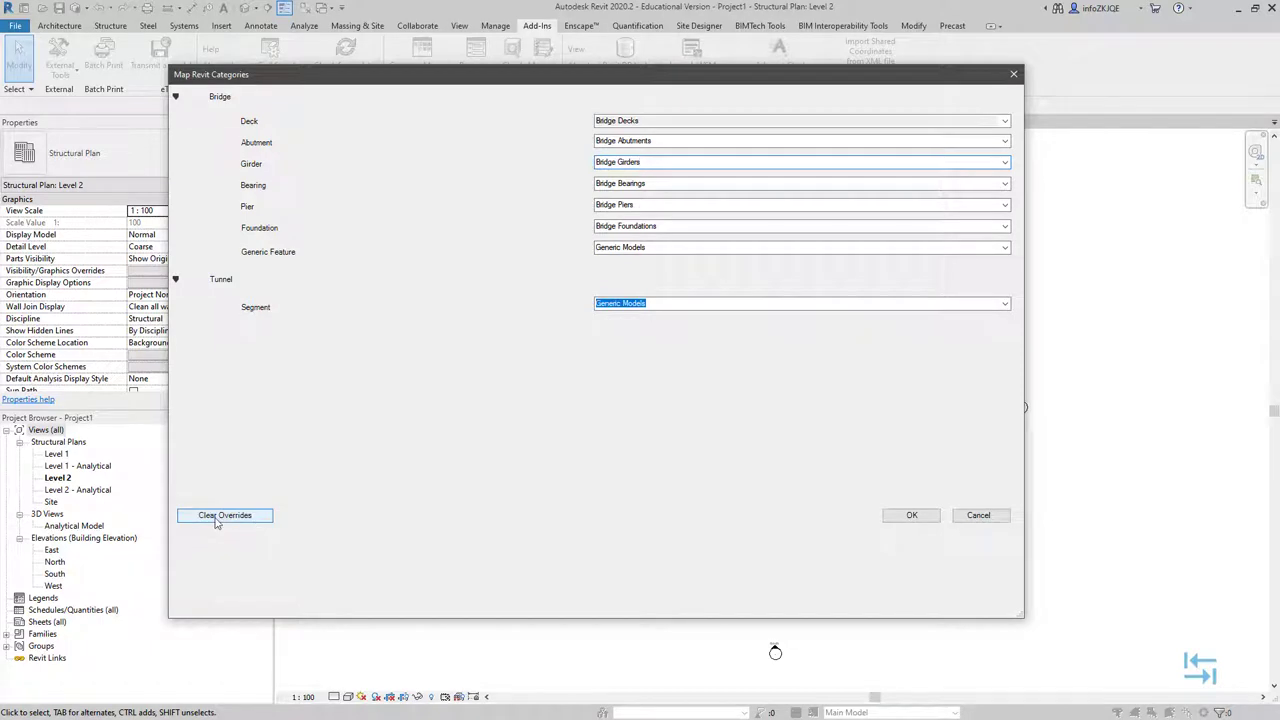
pyautogui.click(220, 519)
pyautogui.click(1005, 121)
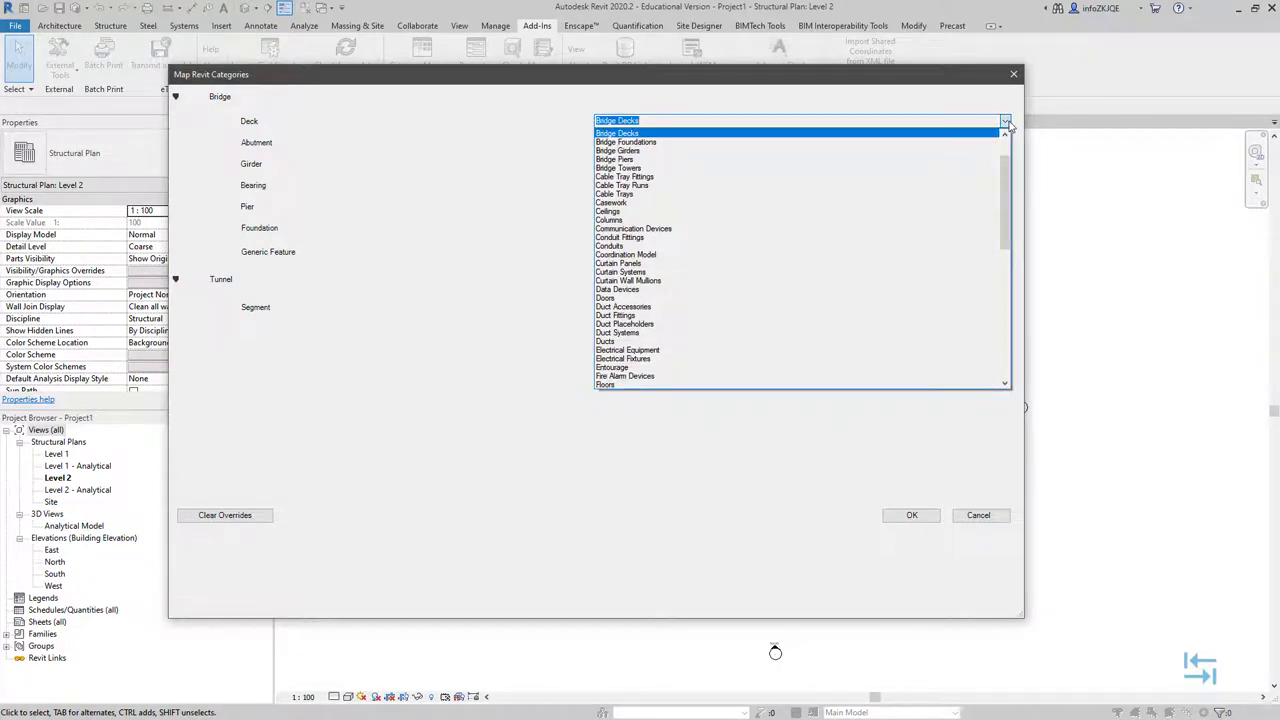
pyautogui.click(1005, 121)
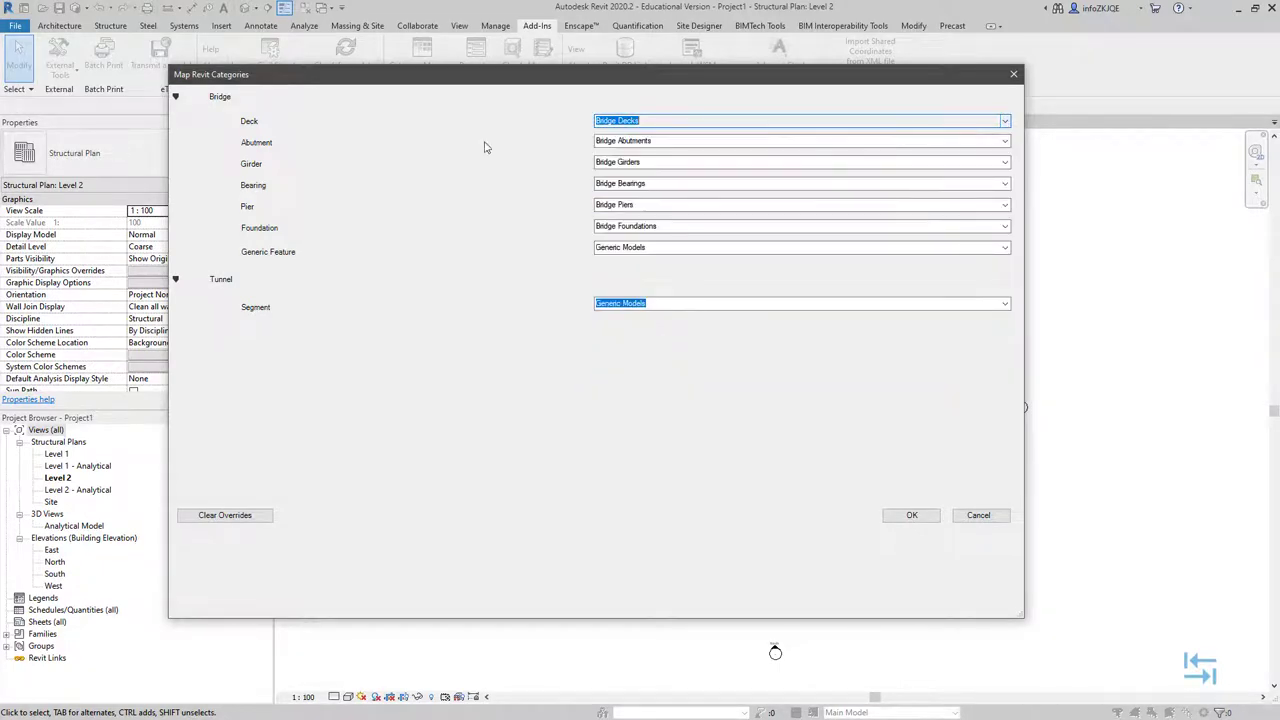
pyautogui.click(1005, 121)
pyautogui.moveTo(1007, 153); pyautogui.dragTo(1006, 208)
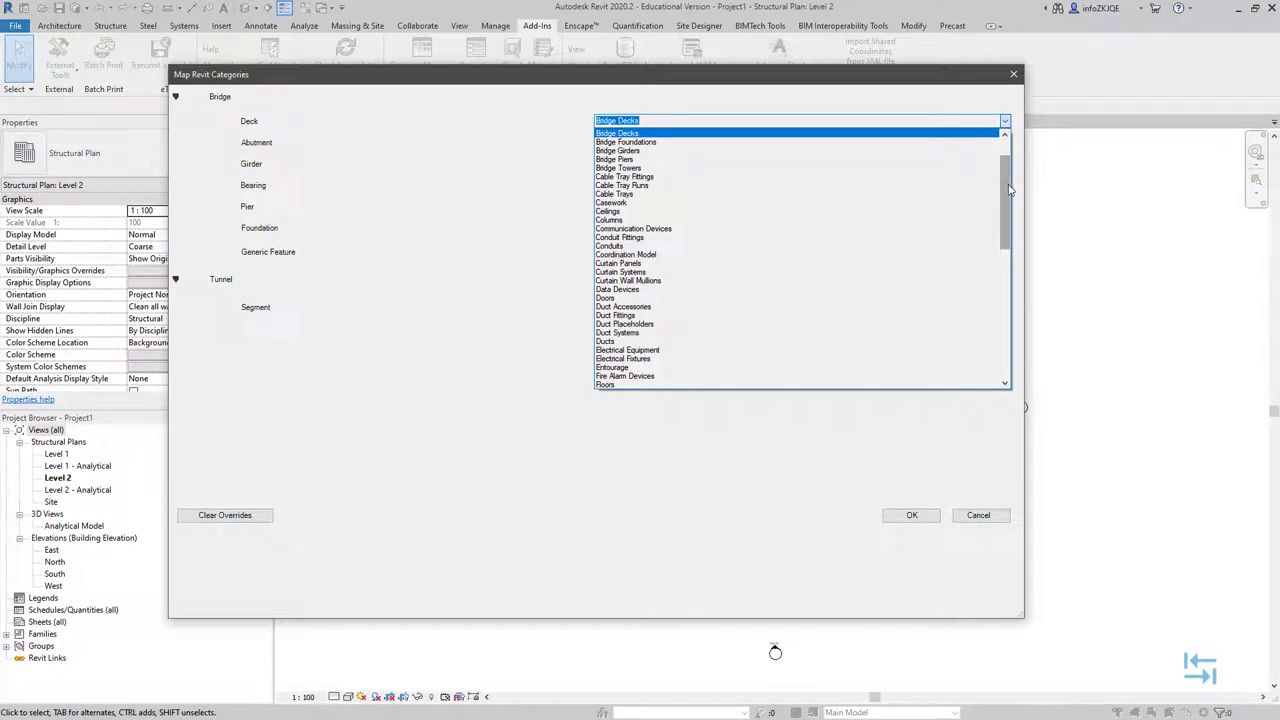
pyautogui.press('Escape')
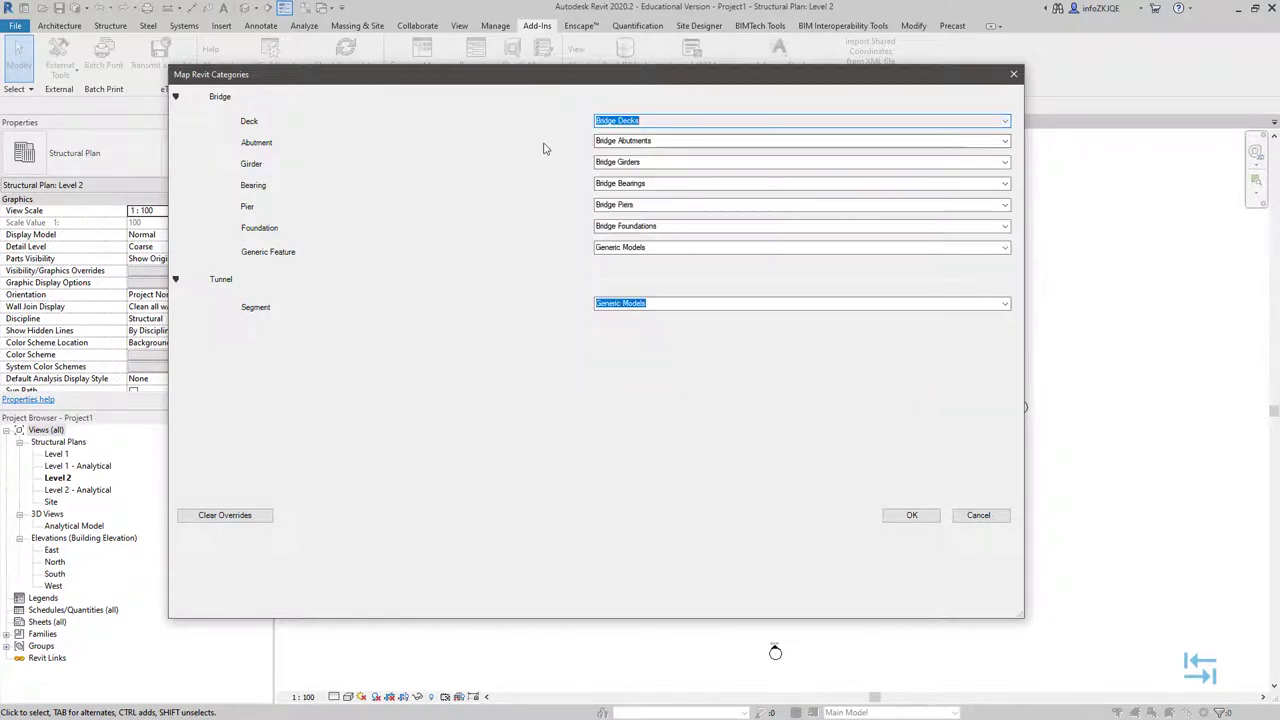
pyautogui.click(911, 517)
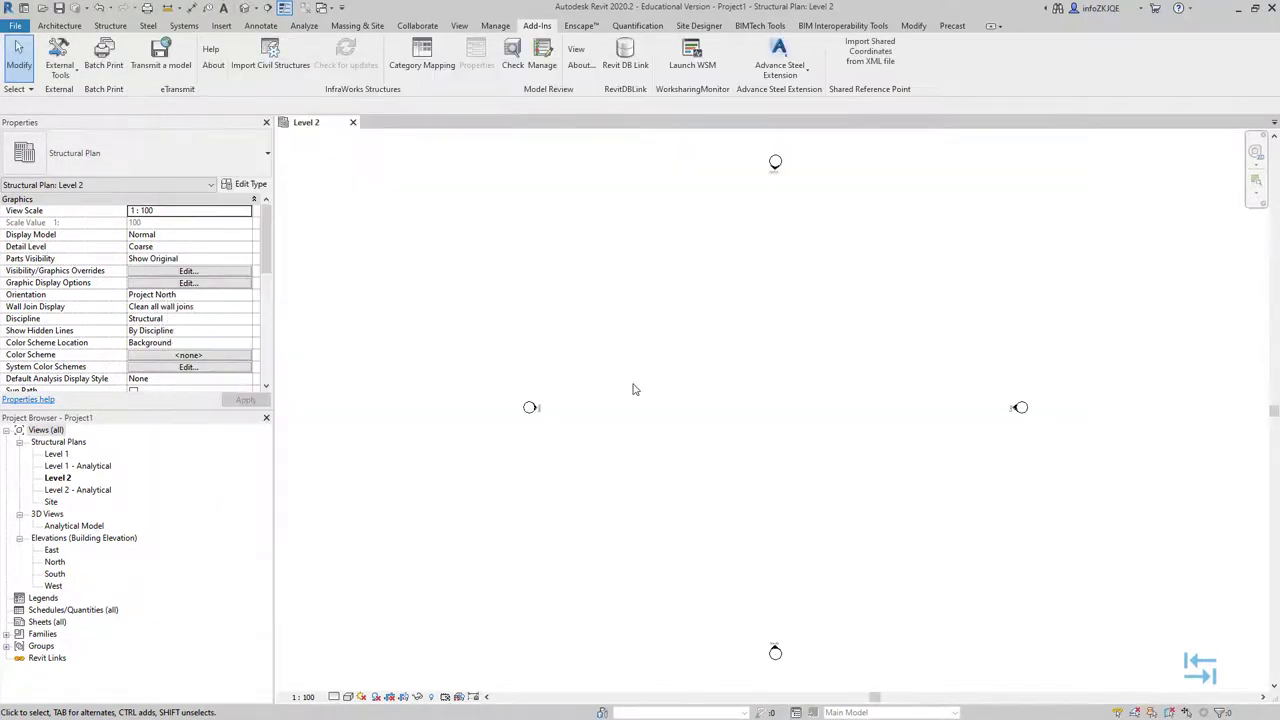
# - Import Ehitajate-tee.imx from Desktop > Exports with Import Civil Structures
pyautogui.click(274, 65)
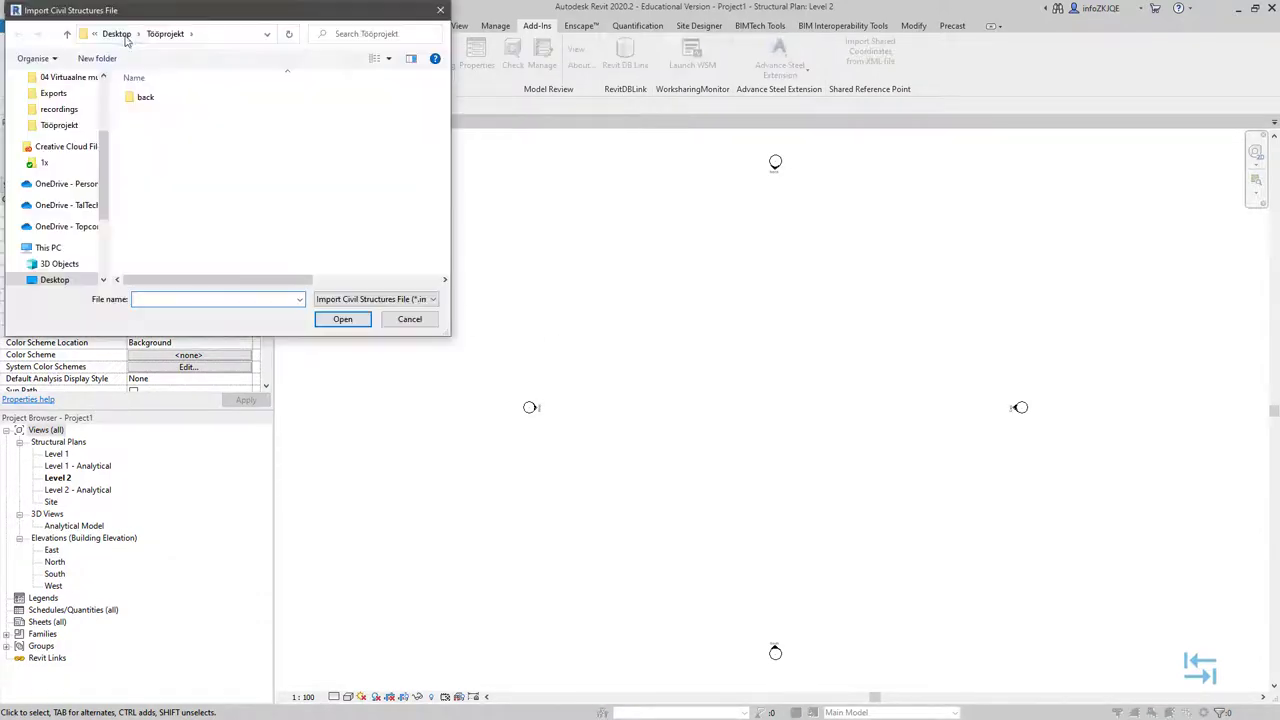
pyautogui.click(127, 34)
pyautogui.doubleClick(150, 97)
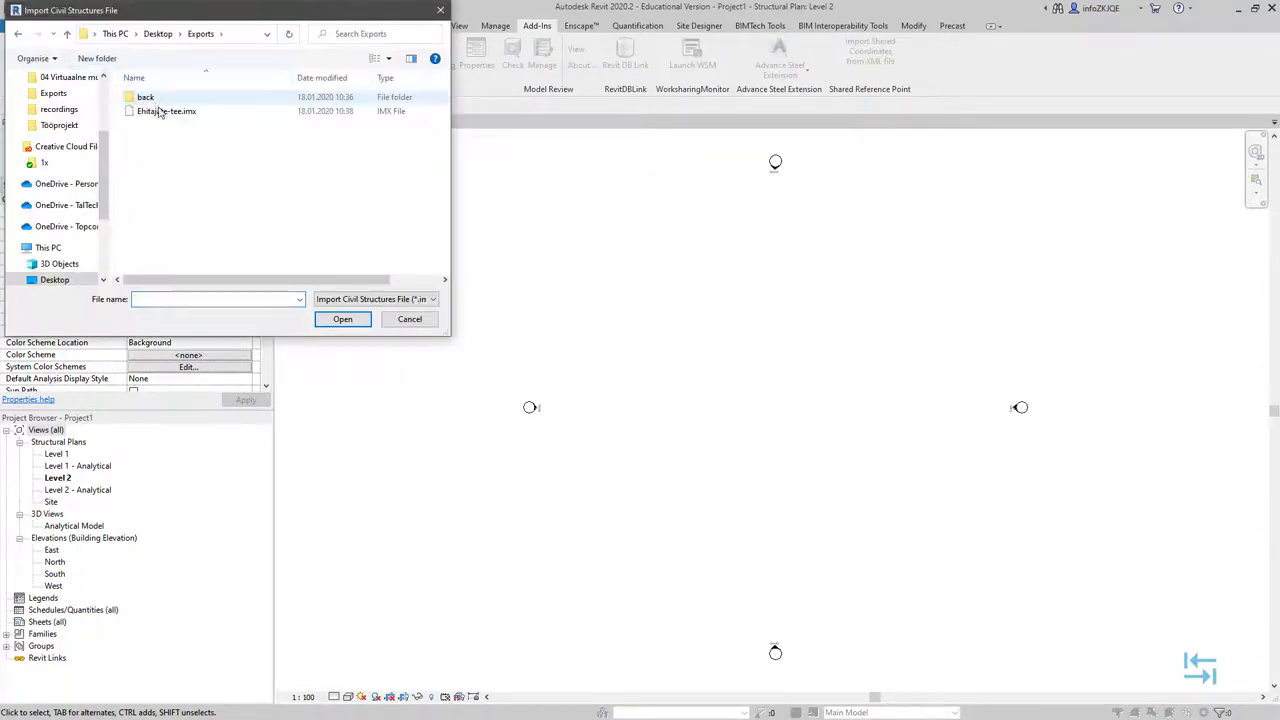
pyautogui.click(183, 114)
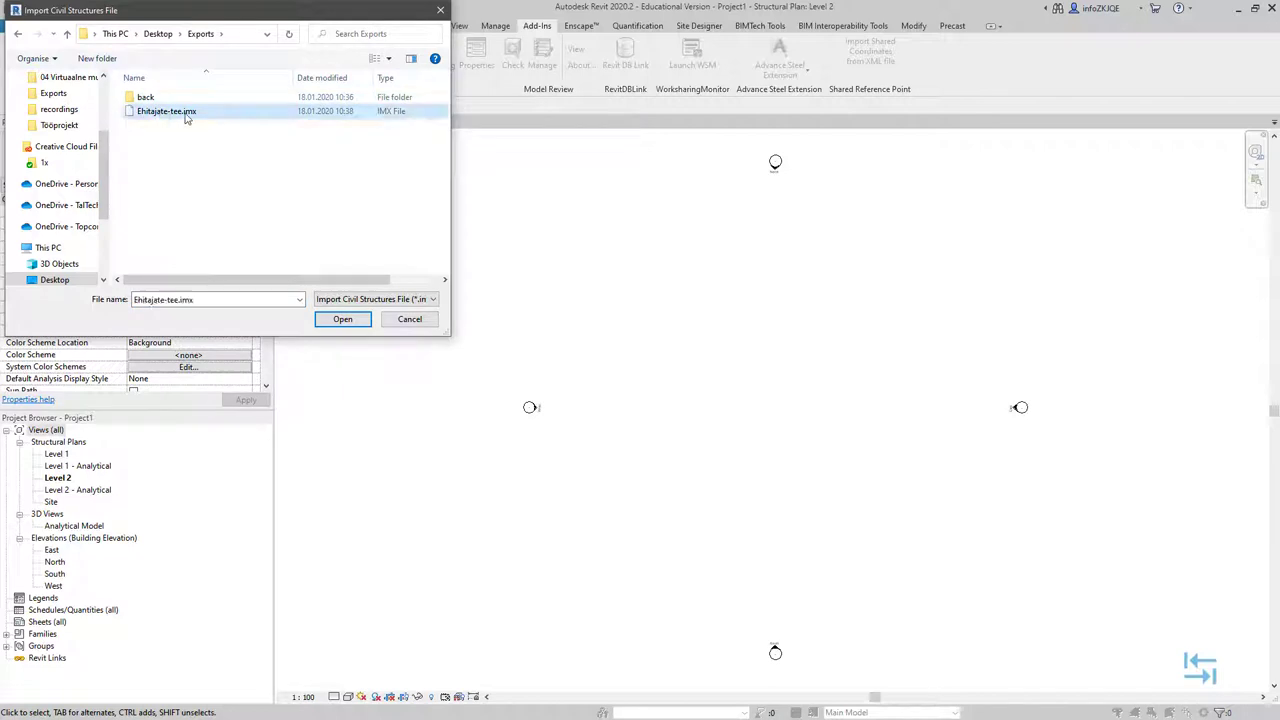
pyautogui.click(355, 322)
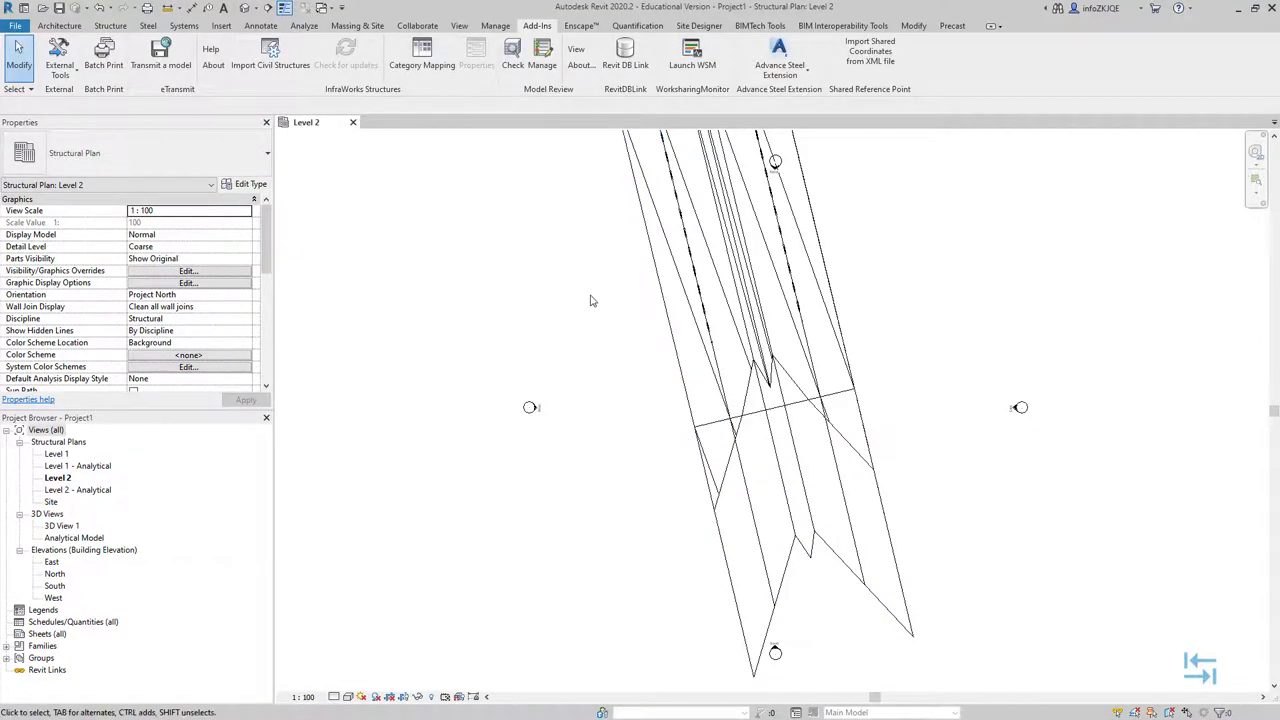
# - Zoom out and pan the plan to find the bridge, then switch to the default 3D view
pyautogui.scroll(-2, 588, 297)
pyautogui.scroll(-2, 588, 297)
pyautogui.moveTo(588, 297); pyautogui.dragTo(606, 368, button='middle')
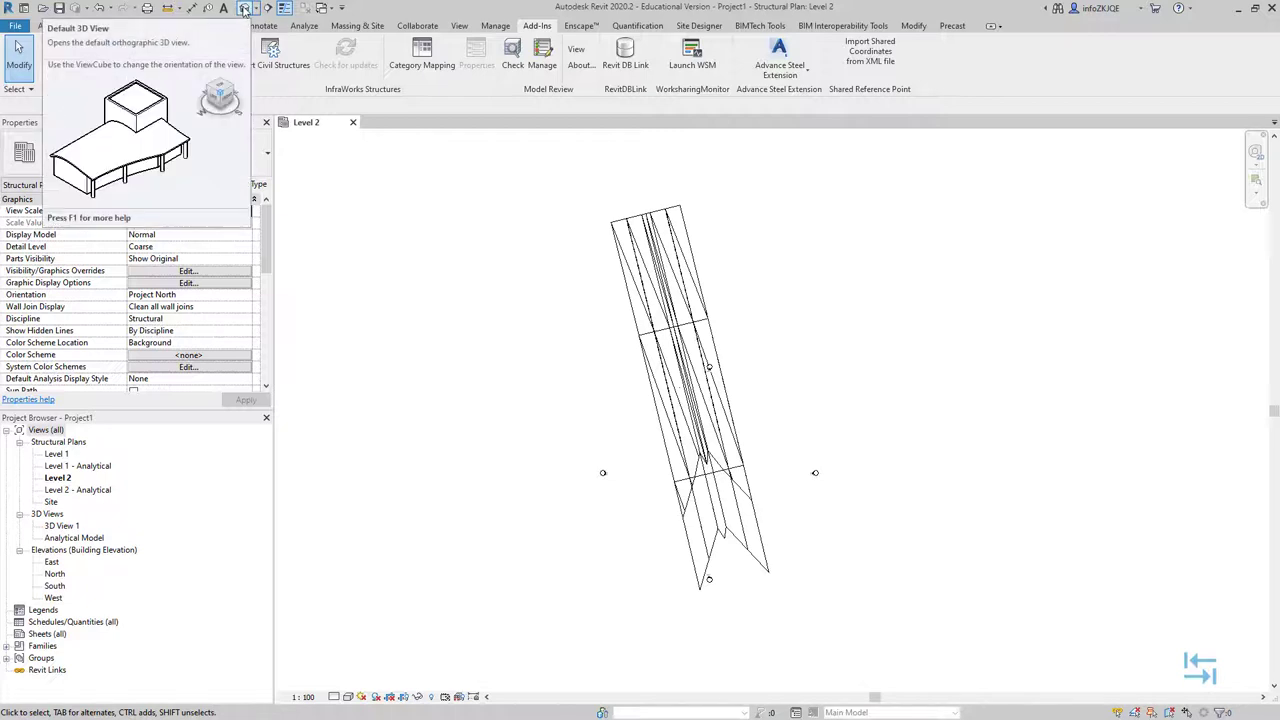
pyautogui.click(244, 10)
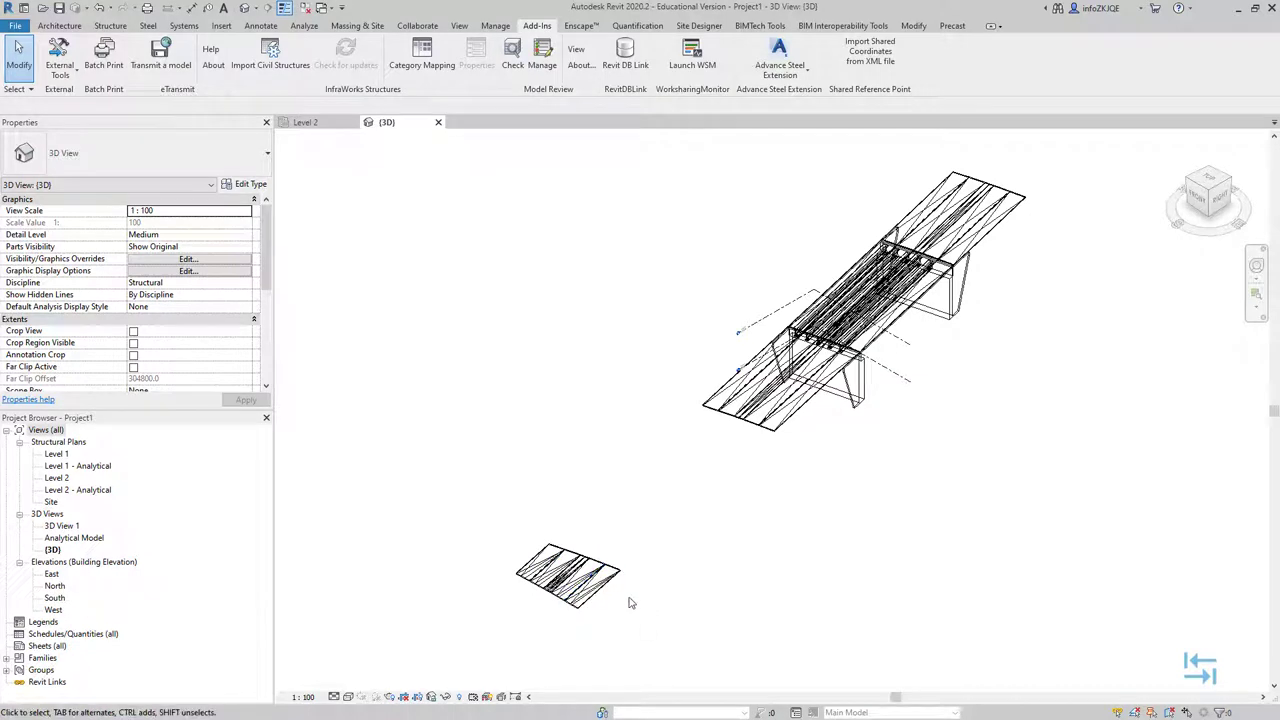
# - Unpin and delete the six stray generic model pieces lying apart from the bridge
pyautogui.click(613, 582)
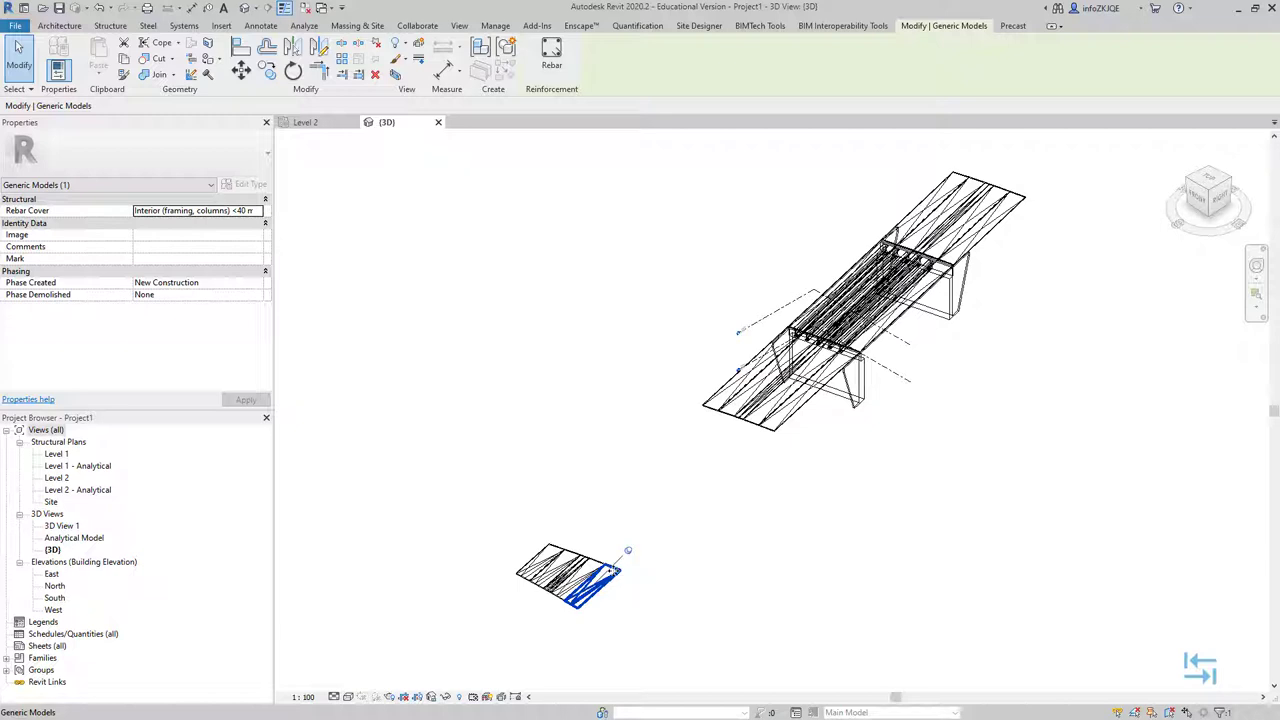
pyautogui.press('Delete')
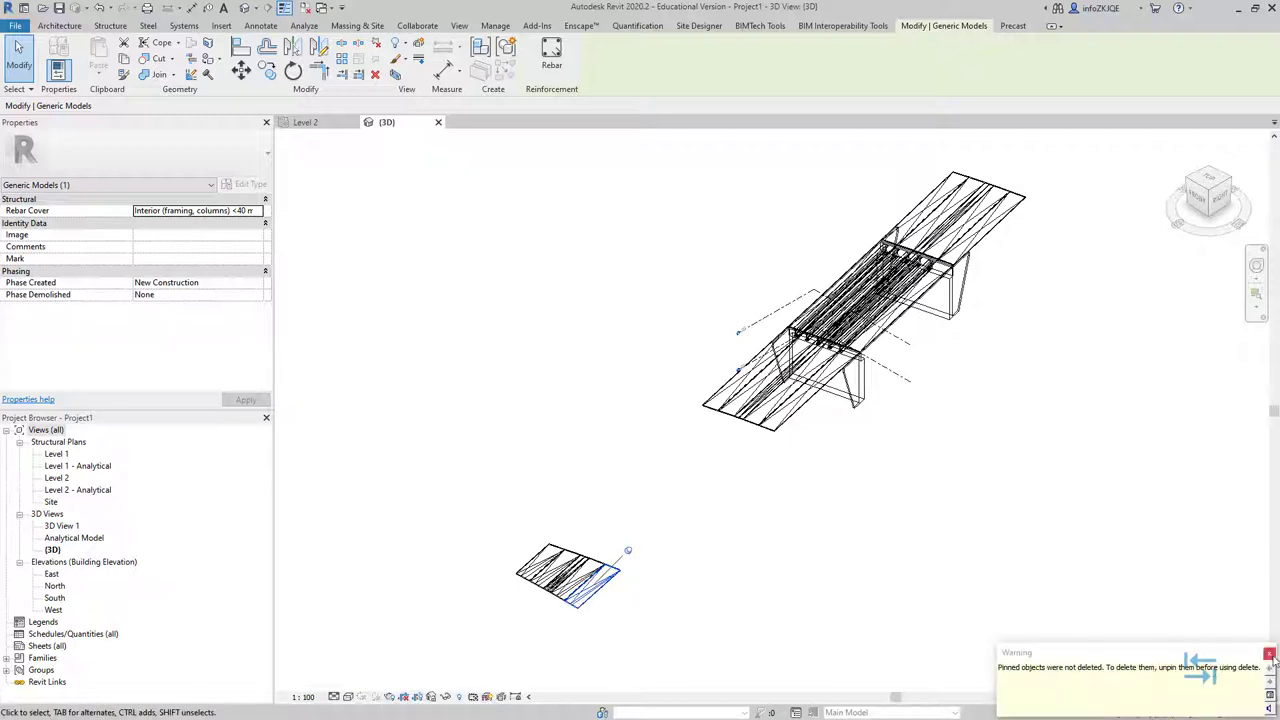
pyautogui.click(628, 552)
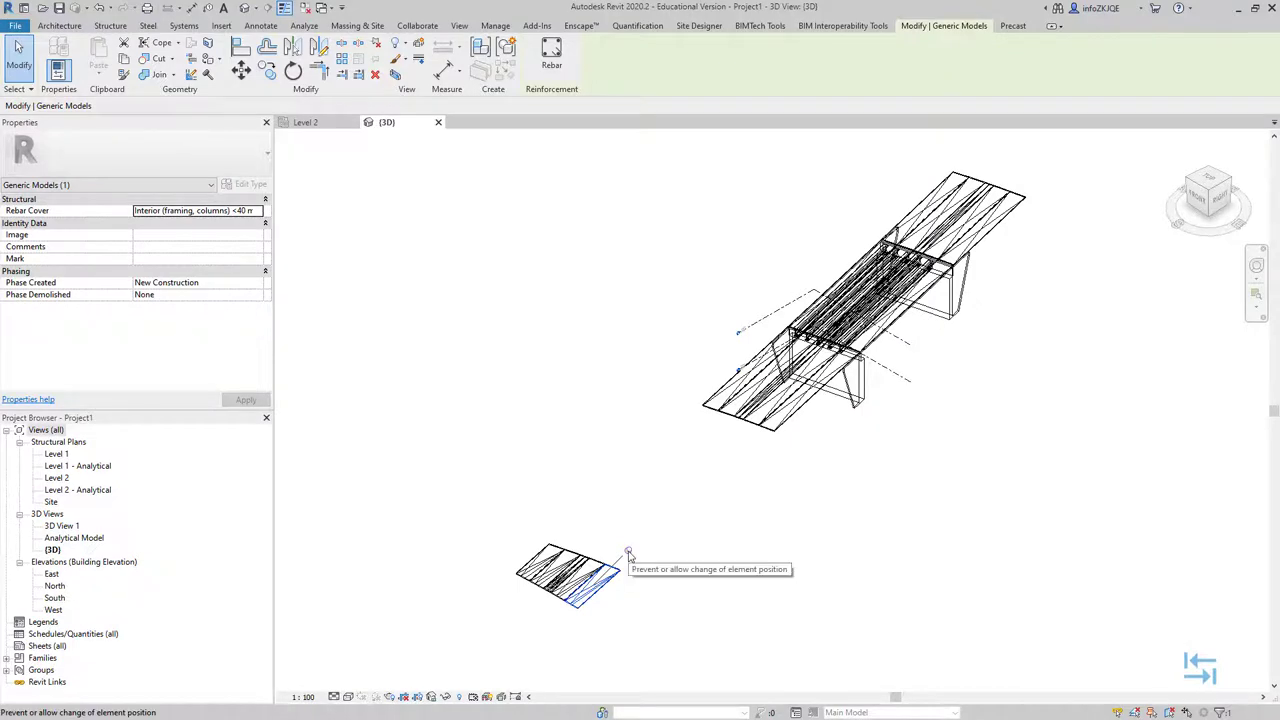
pyautogui.click(628, 552)
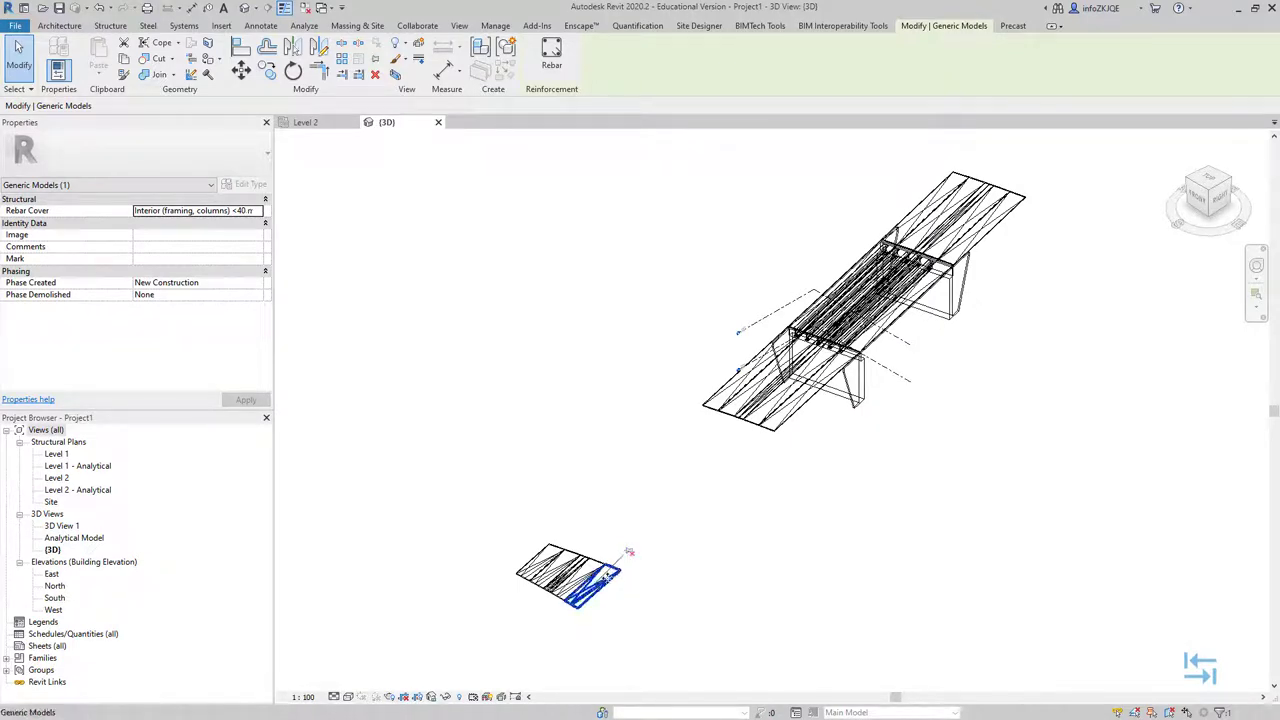
pyautogui.click(618, 584)
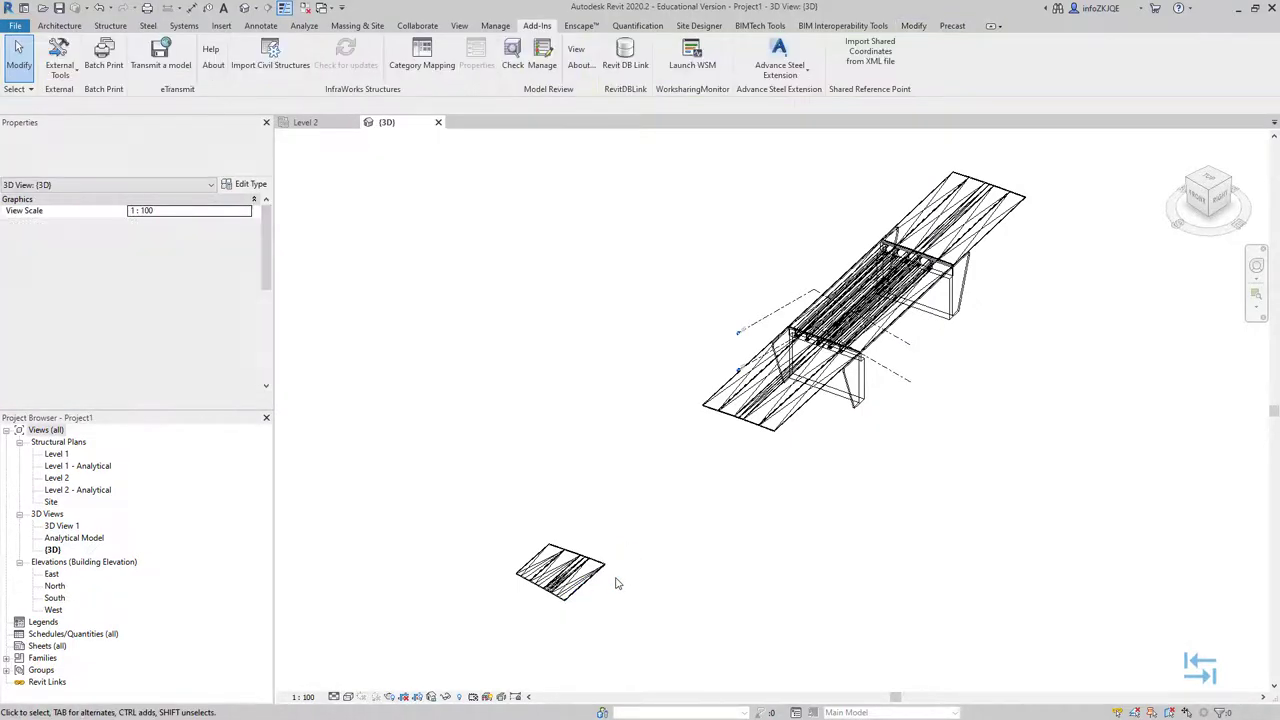
pyautogui.moveTo(466, 521); pyautogui.dragTo(695, 632)
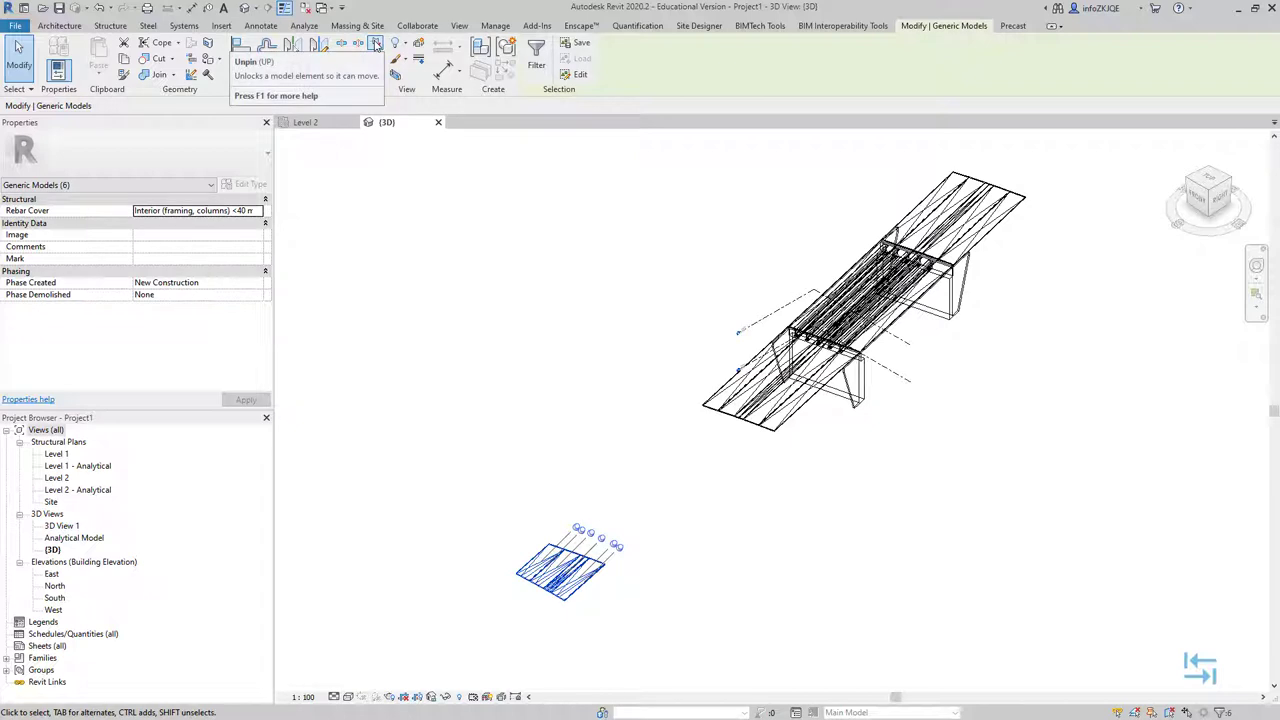
pyautogui.click(376, 44)
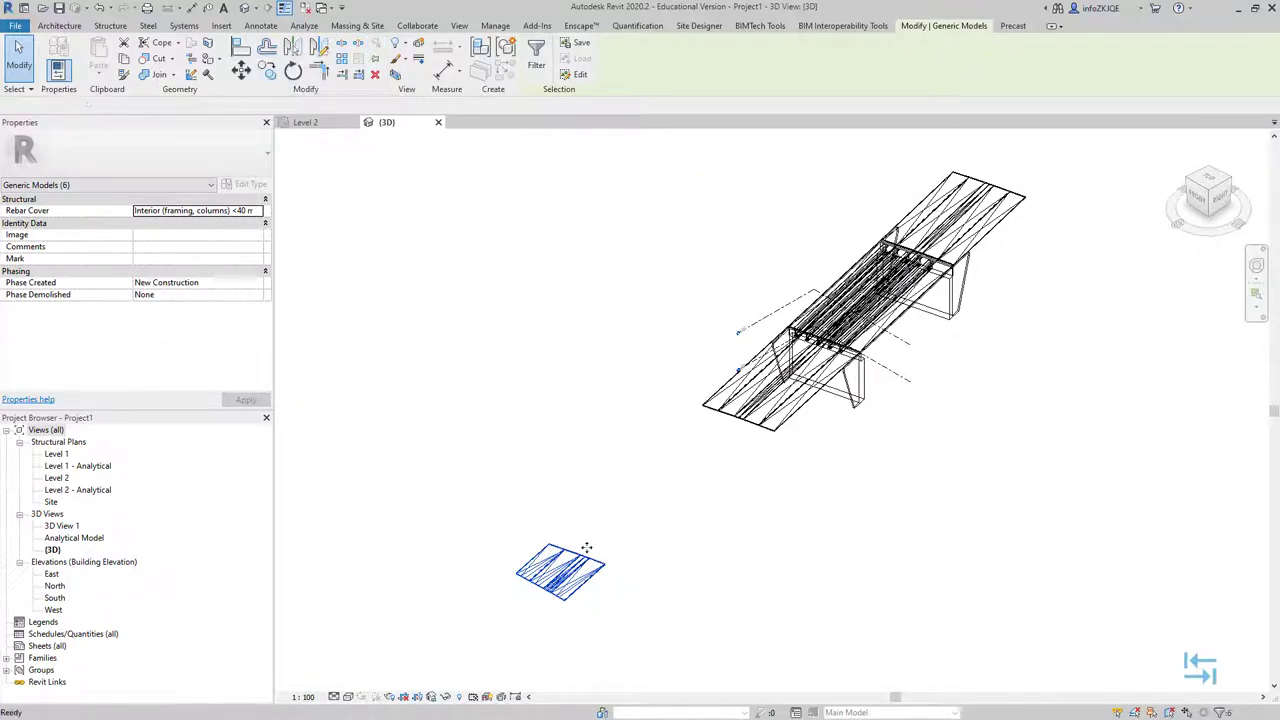
pyautogui.press('Delete')
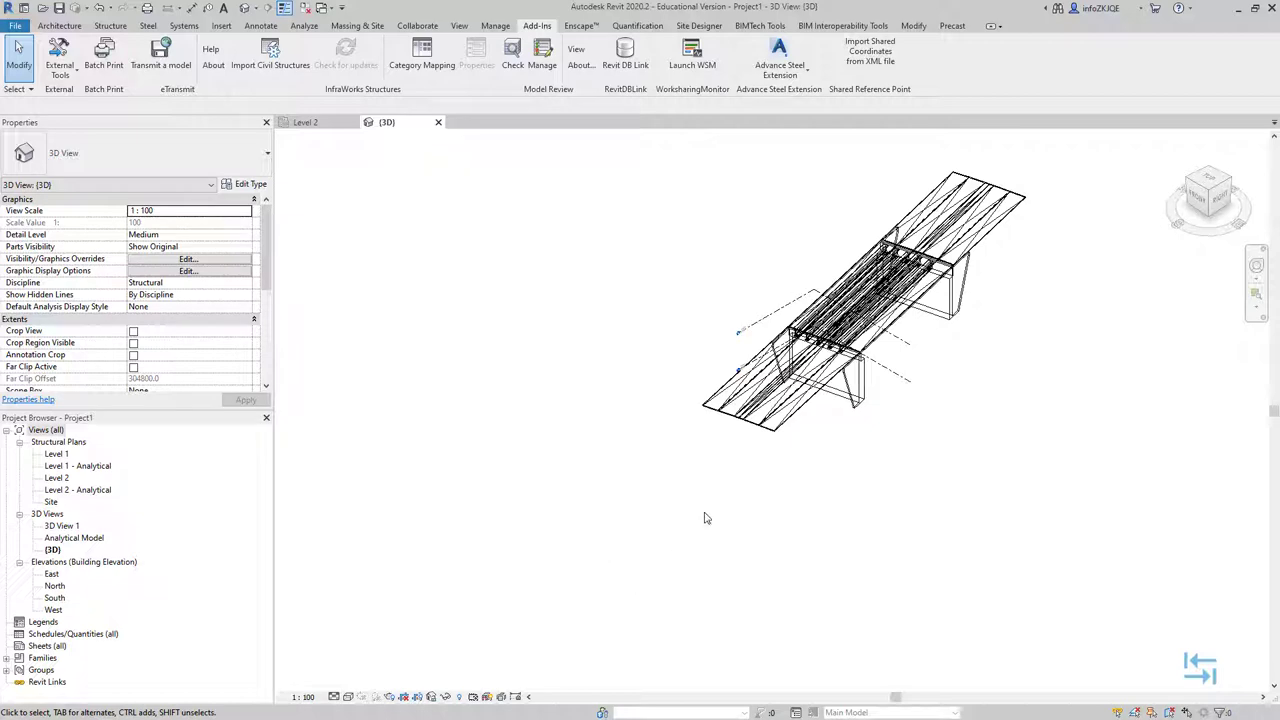
# - Pan, orbit to a near-front angle and zoom in on the bridge's deck and abutments
pyautogui.moveTo(959, 371)
pyautogui.mouseDown(button='middle')
pyautogui.moveTo(791, 471)
pyautogui.moveTo(757, 461)
pyautogui.mouseUp(button='middle')
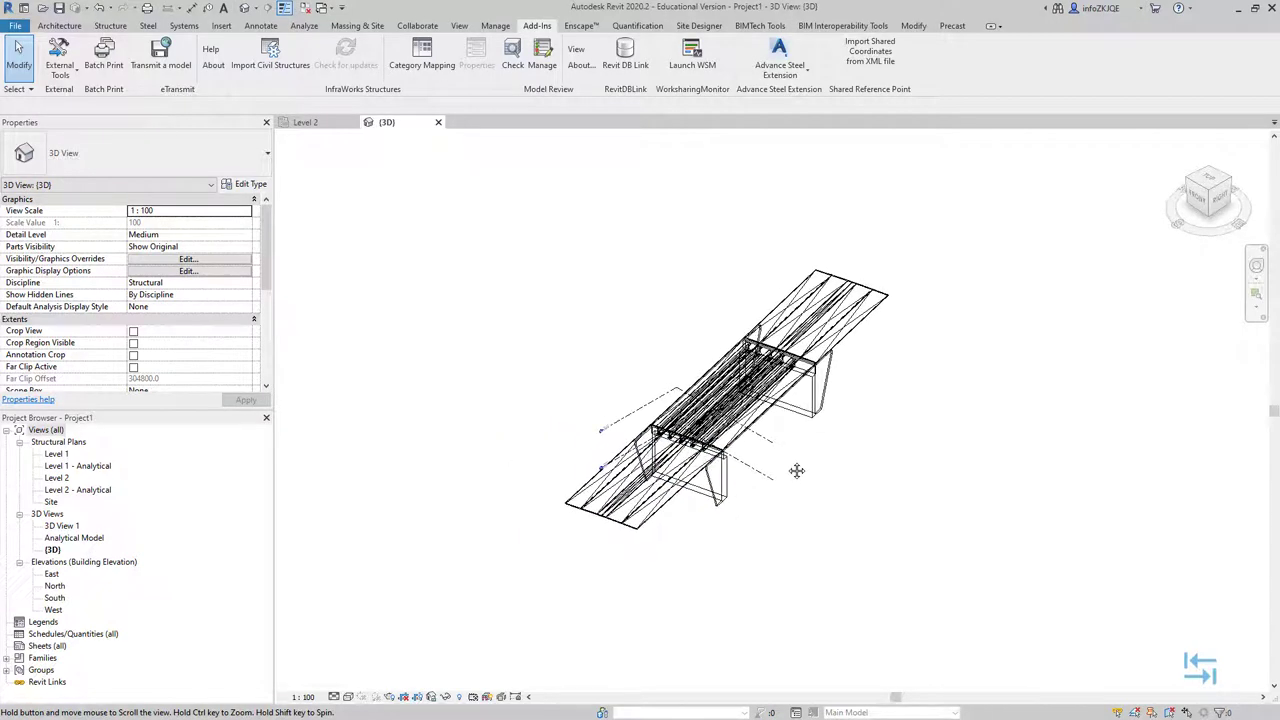
pyautogui.moveTo(706, 462)
pyautogui.mouseDown(button='middle')
pyautogui.moveTo(698, 452)
pyautogui.moveTo(651, 466)
pyautogui.moveTo(863, 451)
pyautogui.moveTo(686, 443)
pyautogui.moveTo(840, 433)
pyautogui.moveTo(985, 450)
pyautogui.moveTo(925, 465)
pyautogui.mouseUp(button='middle')
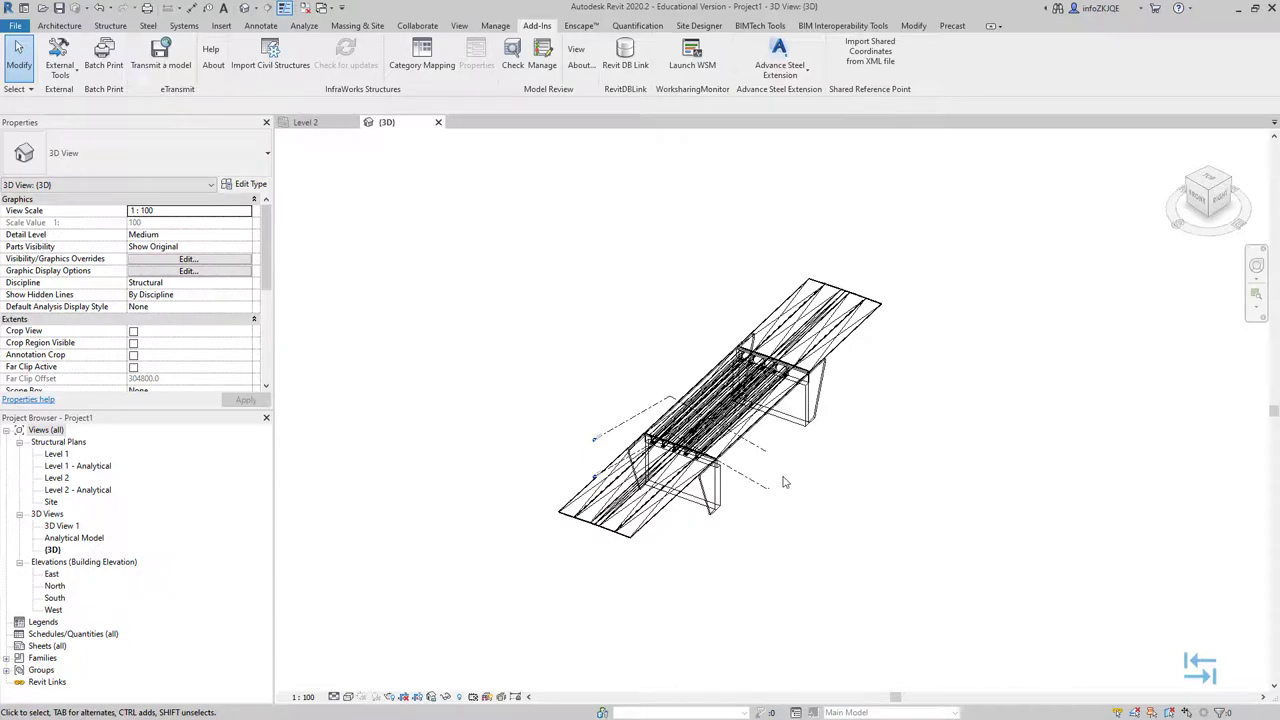
pyautogui.moveTo(775, 474)
pyautogui.keyDown('shift'); pyautogui.mouseDown(button='middle')
pyautogui.moveTo(809, 480)
pyautogui.moveTo(974, 429)
pyautogui.moveTo(929, 437)
pyautogui.moveTo(702, 357)
pyautogui.moveTo(686, 286)
pyautogui.moveTo(738, 459)
pyautogui.mouseUp(button='middle'); pyautogui.keyUp('shift')
pyautogui.scroll(1, 738, 459)
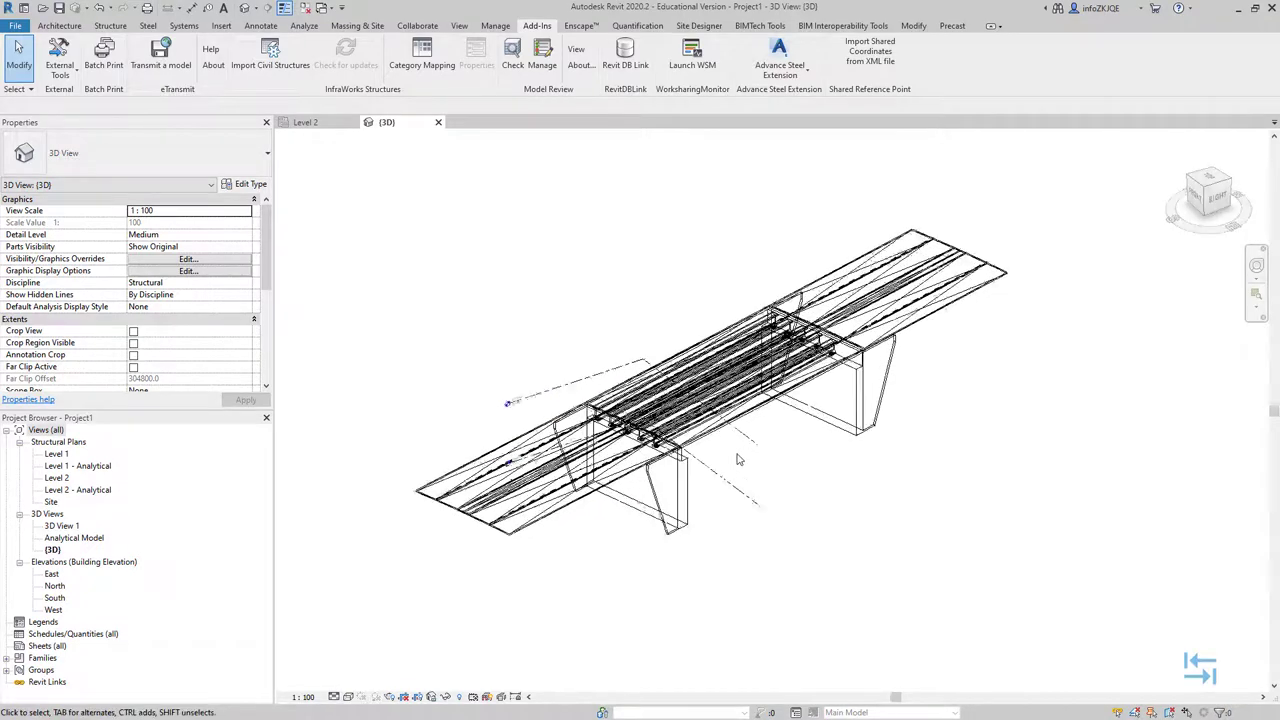
pyautogui.scroll(2, 738, 459)
pyautogui.scroll(-2, 738, 459)
pyautogui.scroll(-2, 738, 459)
pyautogui.scroll(2, 738, 459)
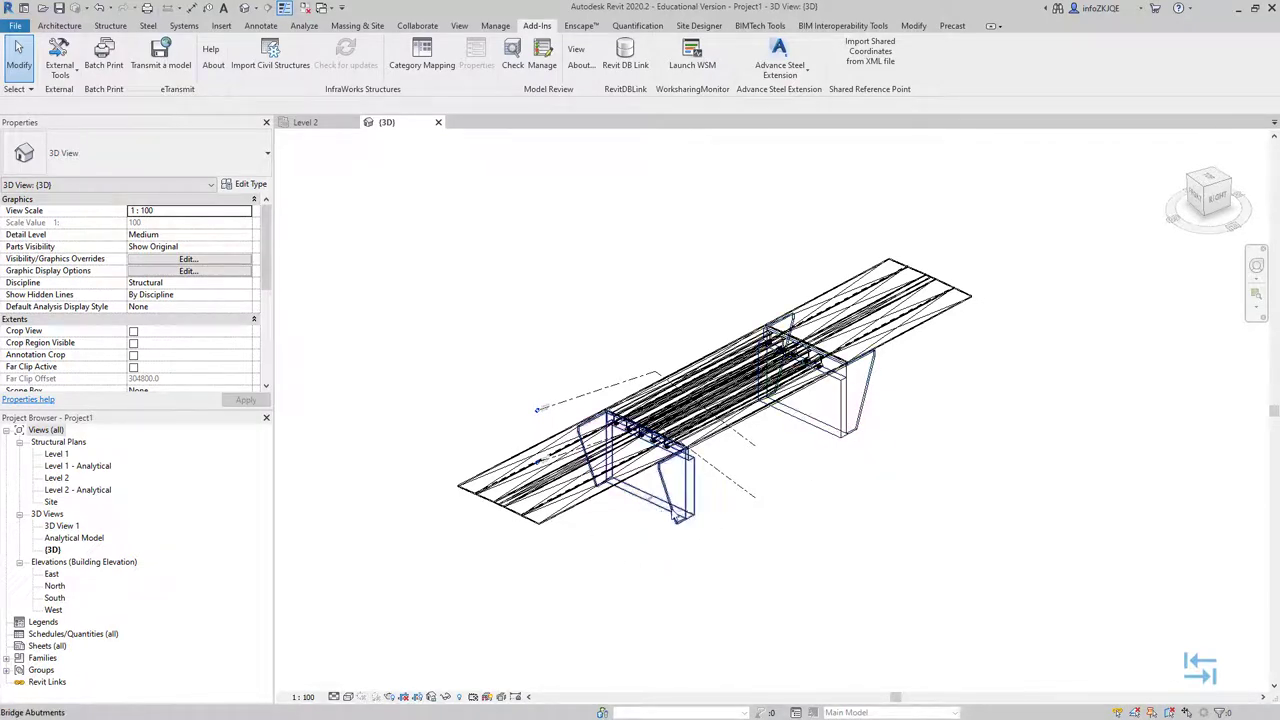
# - Confirm the left abutment's category is Bridge Abutments, deselect it, and bring up View commands
pyautogui.click(711, 531)
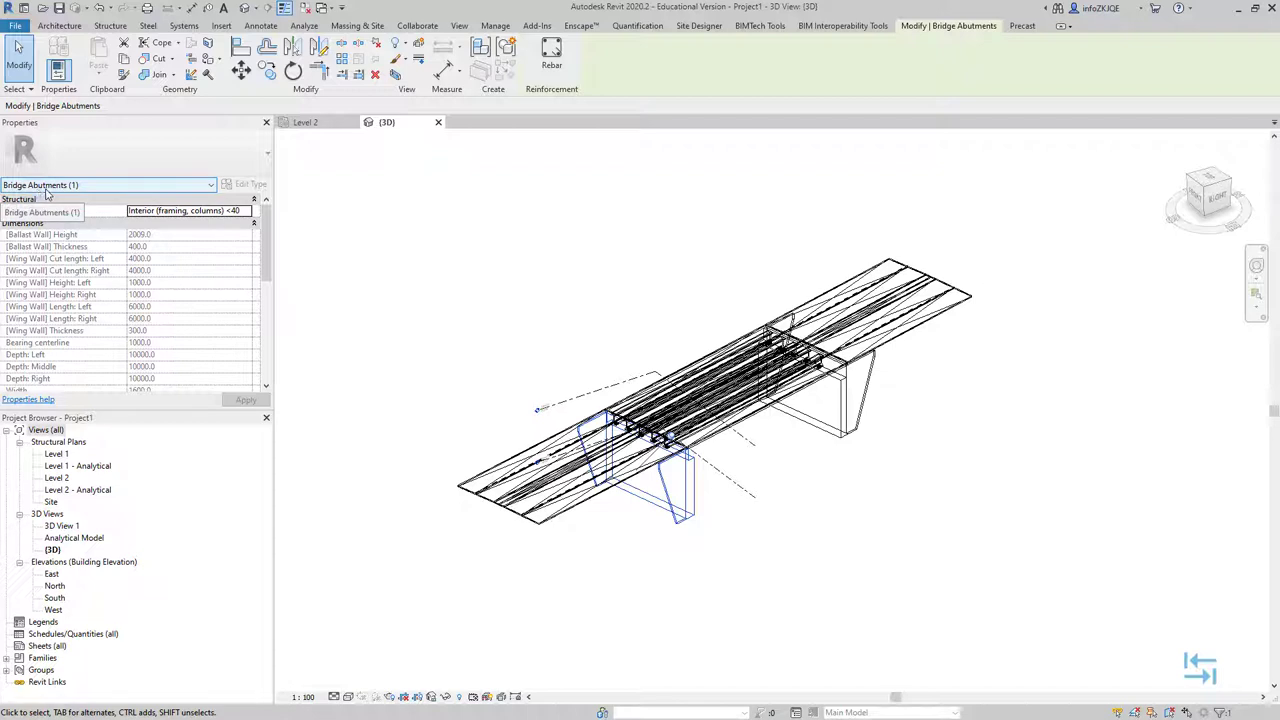
pyautogui.click(523, 254)
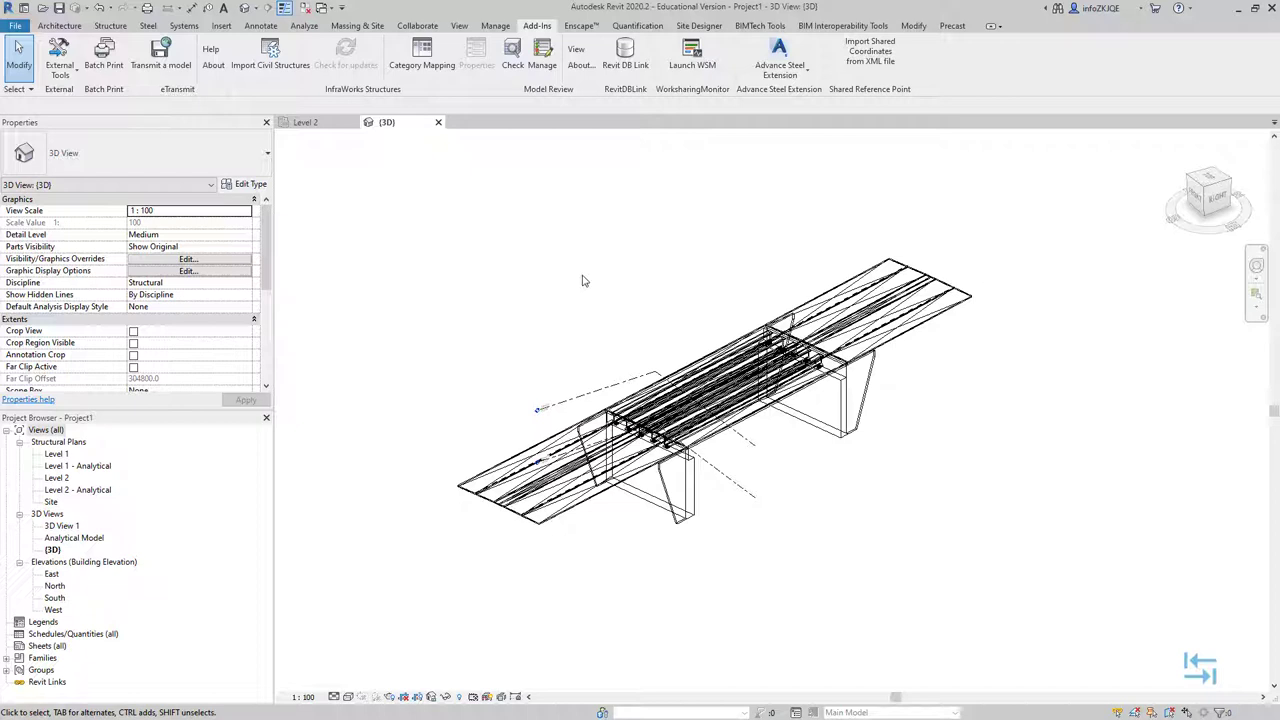
pyautogui.click(459, 27)
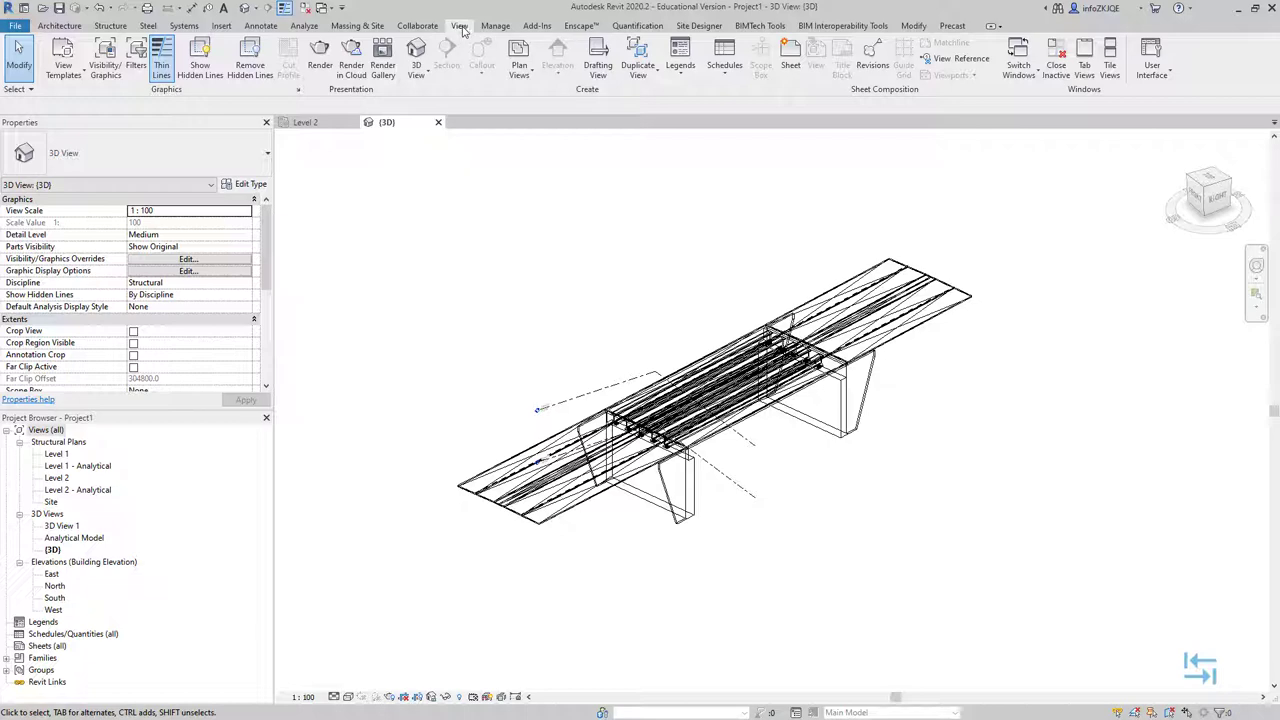
# - Review the Model Categories list in Visibility/Graphic Overrides for the 3D view and cancel without changes
pyautogui.click(104, 68)
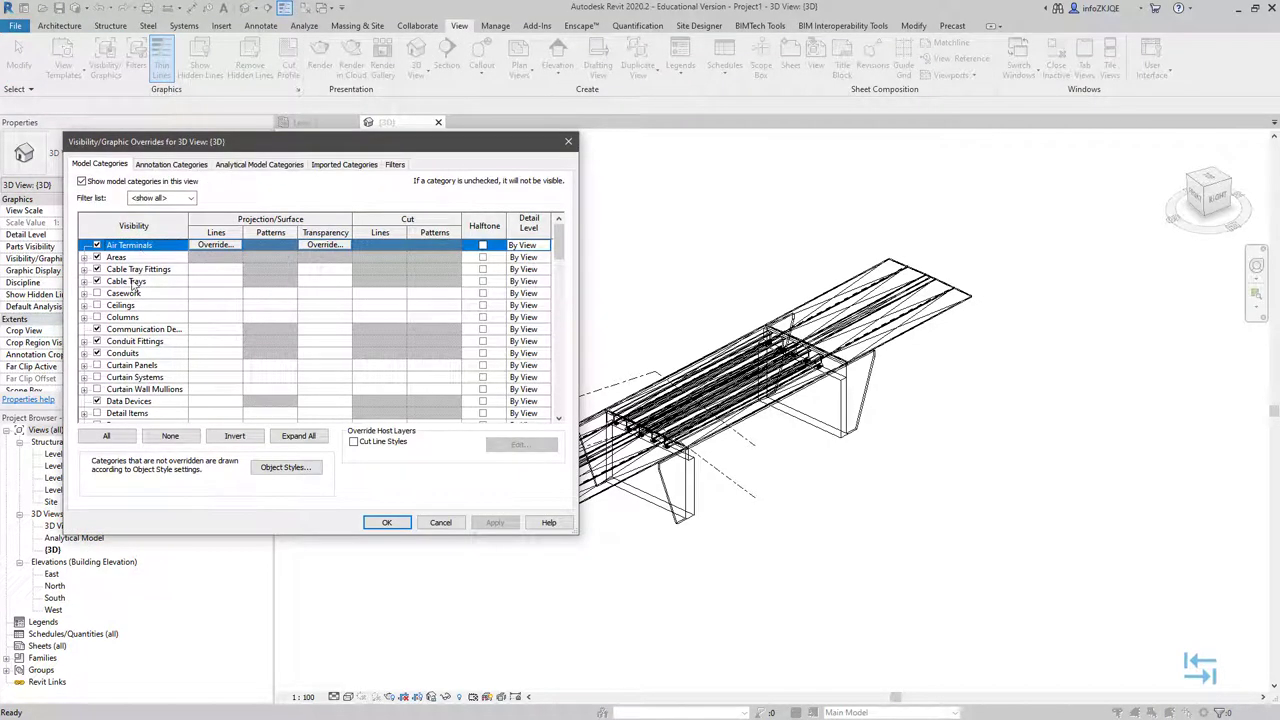
pyautogui.scroll(-2, 133, 323)
pyautogui.scroll(-2, 132, 323)
pyautogui.scroll(-3, 130, 323)
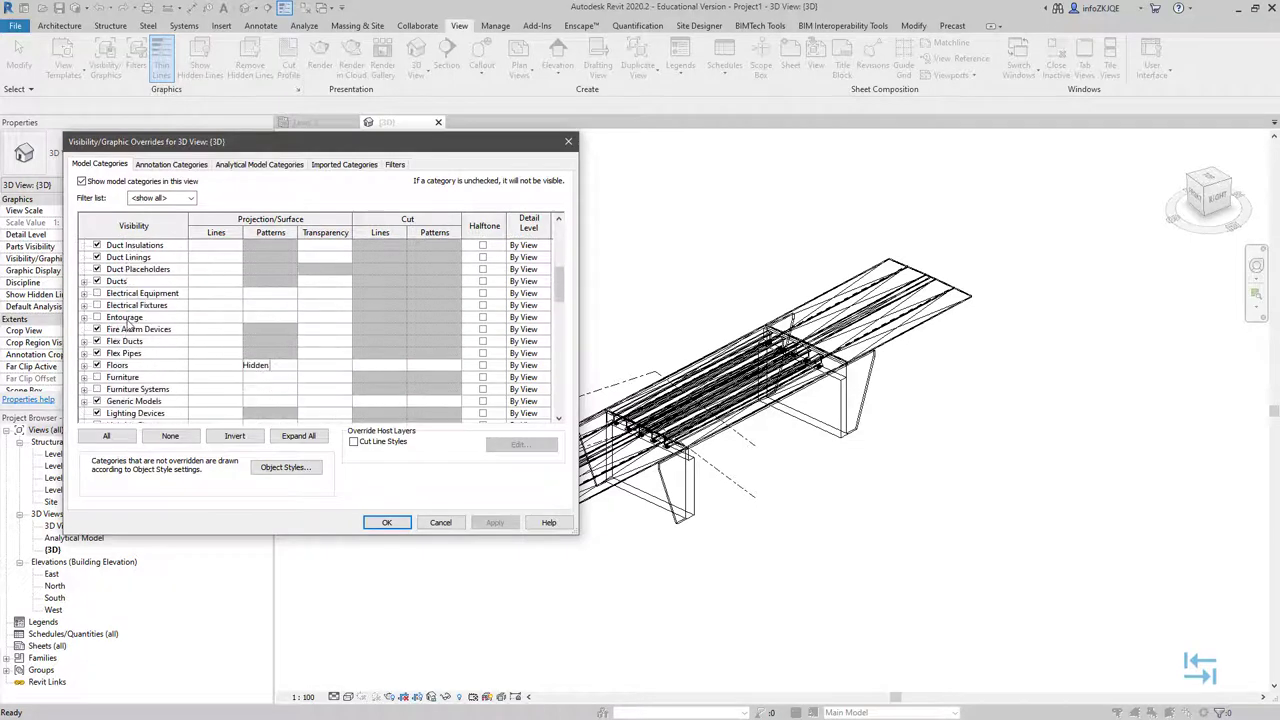
pyautogui.scroll(-3, 128, 323)
pyautogui.scroll(-2, 130, 323)
pyautogui.scroll(-2, 150, 326)
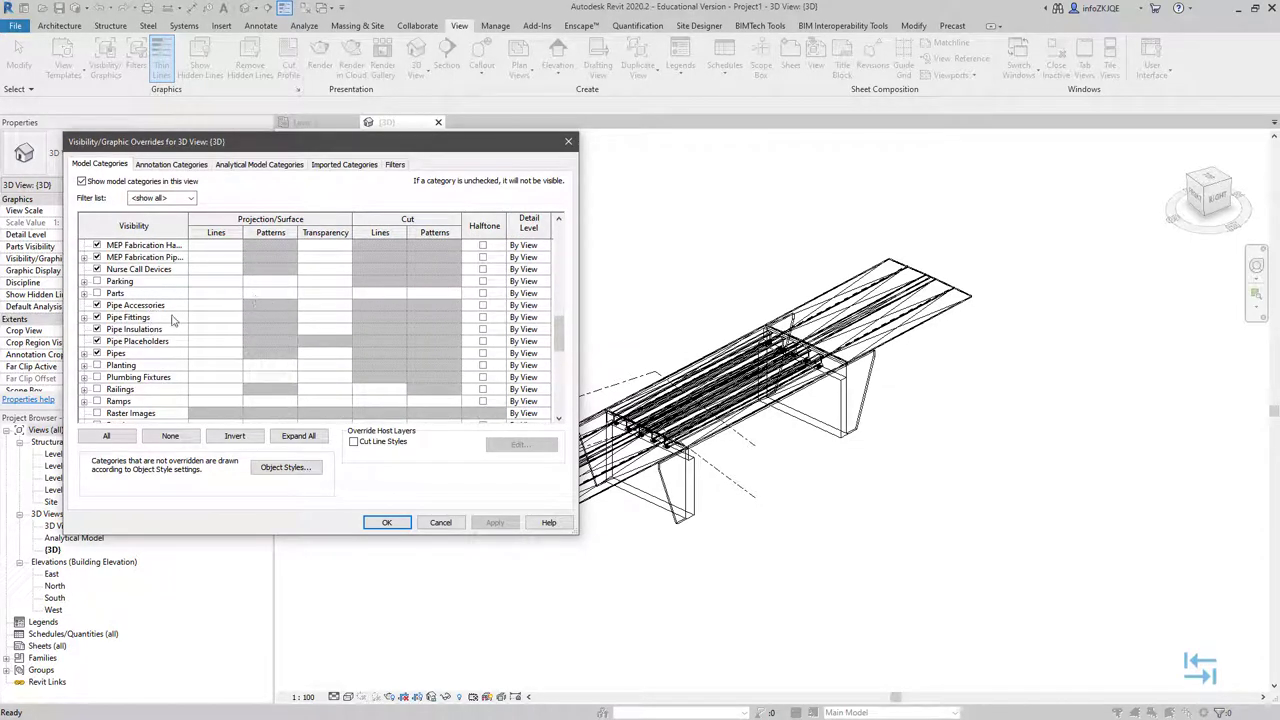
pyautogui.scroll(-1, 148, 345)
pyautogui.scroll(-1, 143, 355)
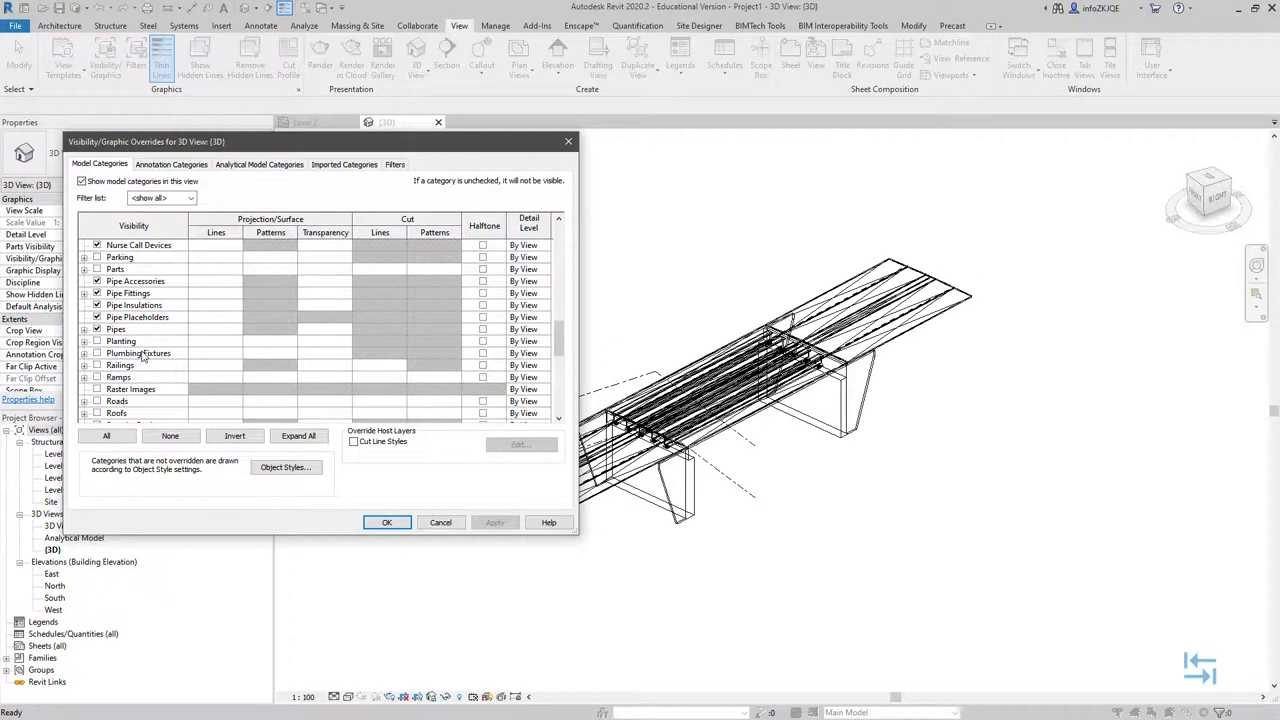
pyautogui.scroll(-1, 148, 360)
pyautogui.scroll(-1, 150, 362)
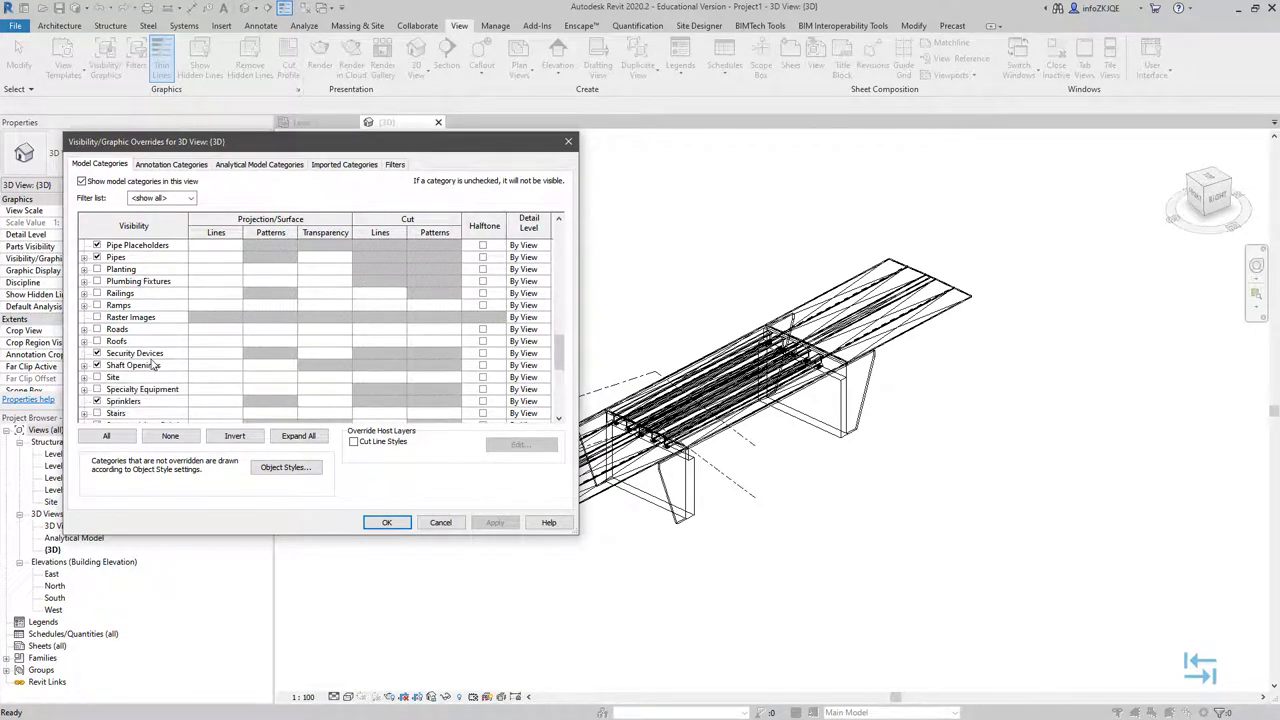
pyautogui.scroll(3, 152, 364)
pyautogui.scroll(6, 155, 362)
pyautogui.scroll(6, 162, 357)
pyautogui.scroll(2, 168, 353)
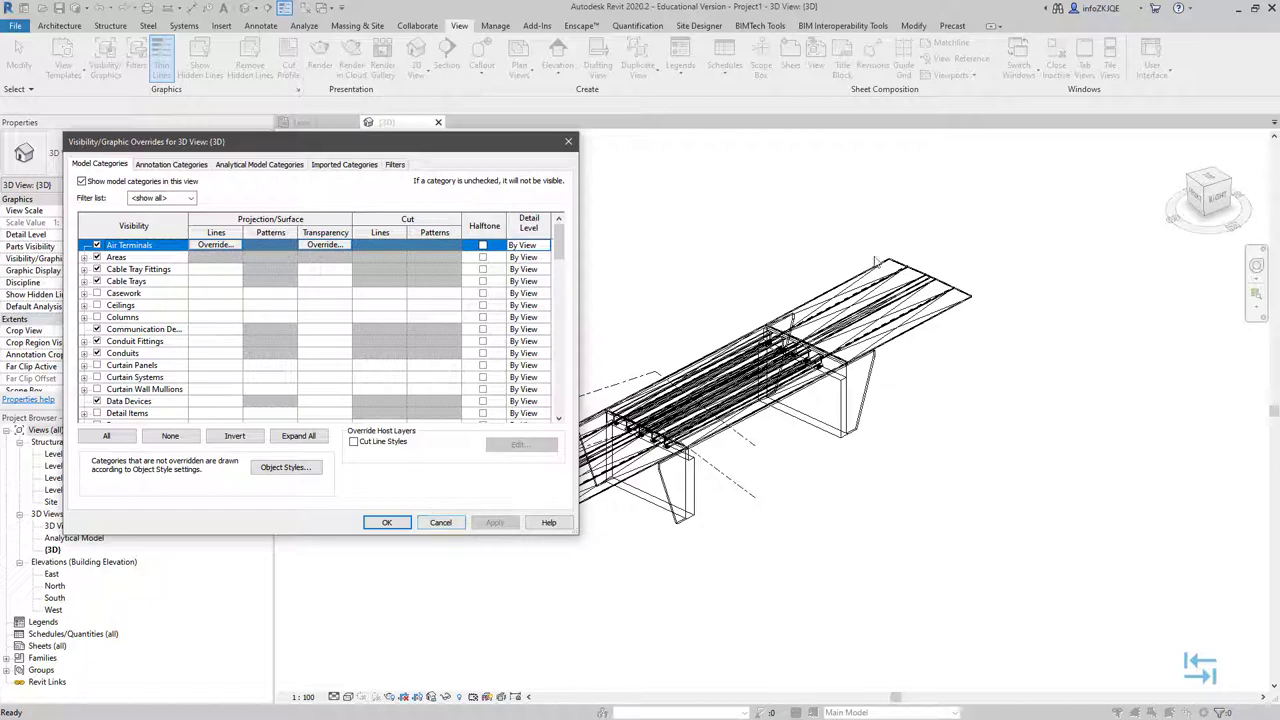
pyautogui.click(440, 522)
pyautogui.scroll(2, 603, 537)
pyautogui.scroll(2, 603, 537)
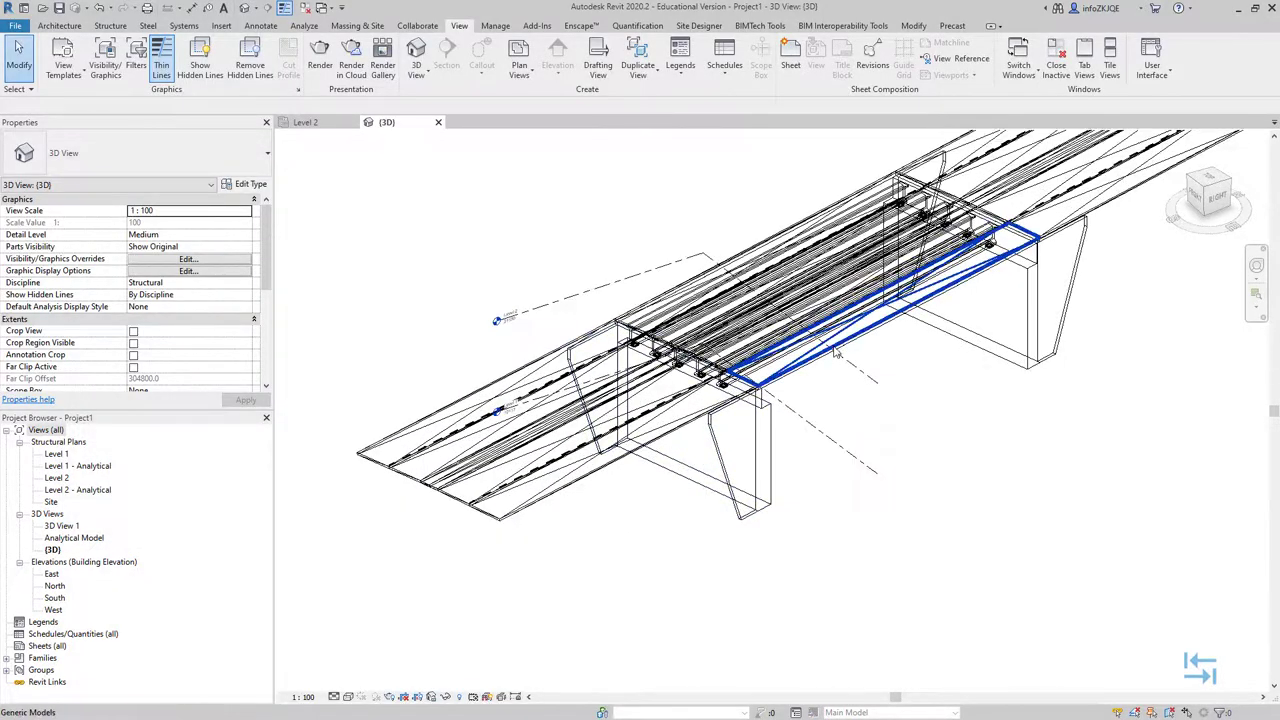
pyautogui.scroll(-1, 880, 362)
pyautogui.scroll(-1, 880, 410)
pyautogui.scroll(-1, 858, 455)
pyautogui.scroll(-1, 868, 460)
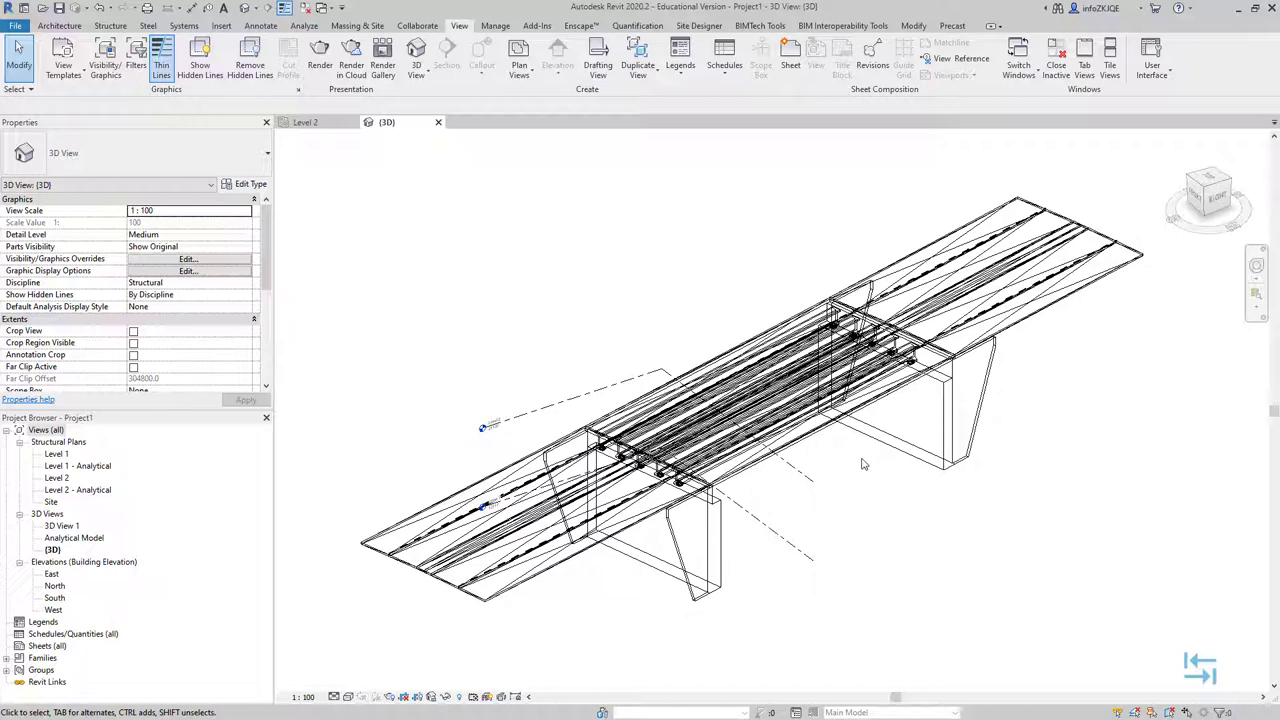
pyautogui.click(713, 591)
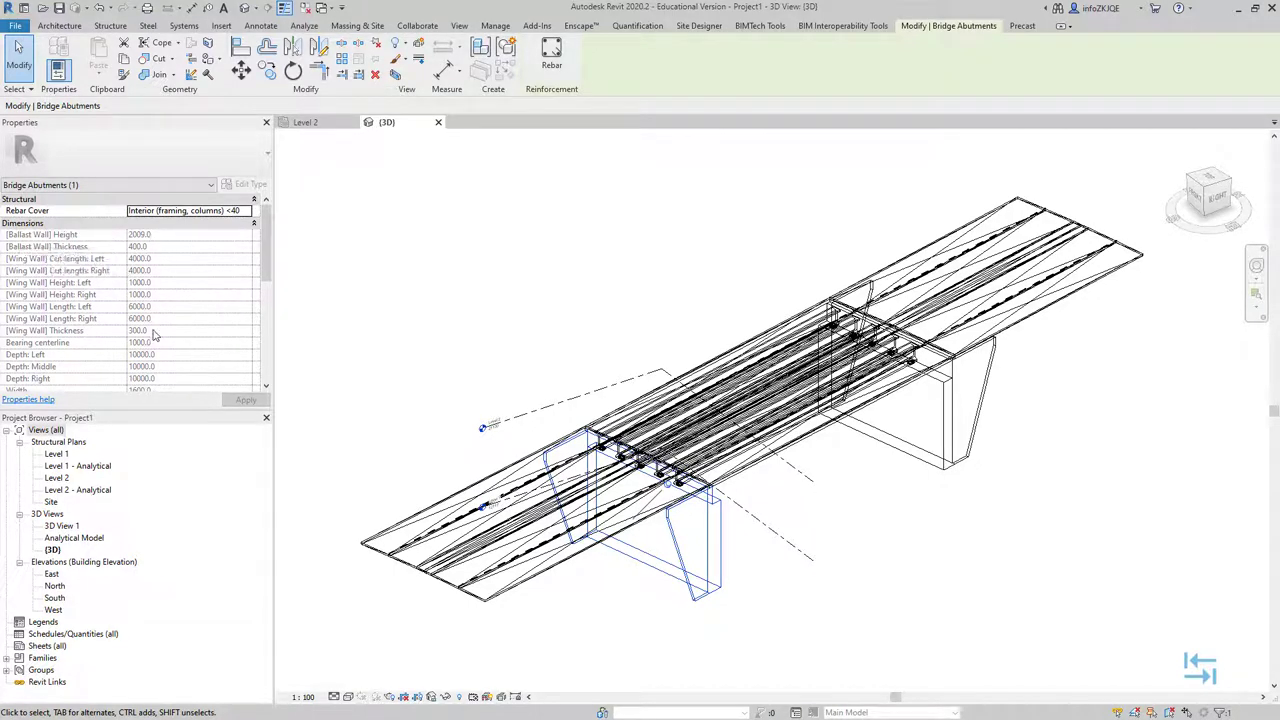
pyautogui.scroll(-2, 125, 340)
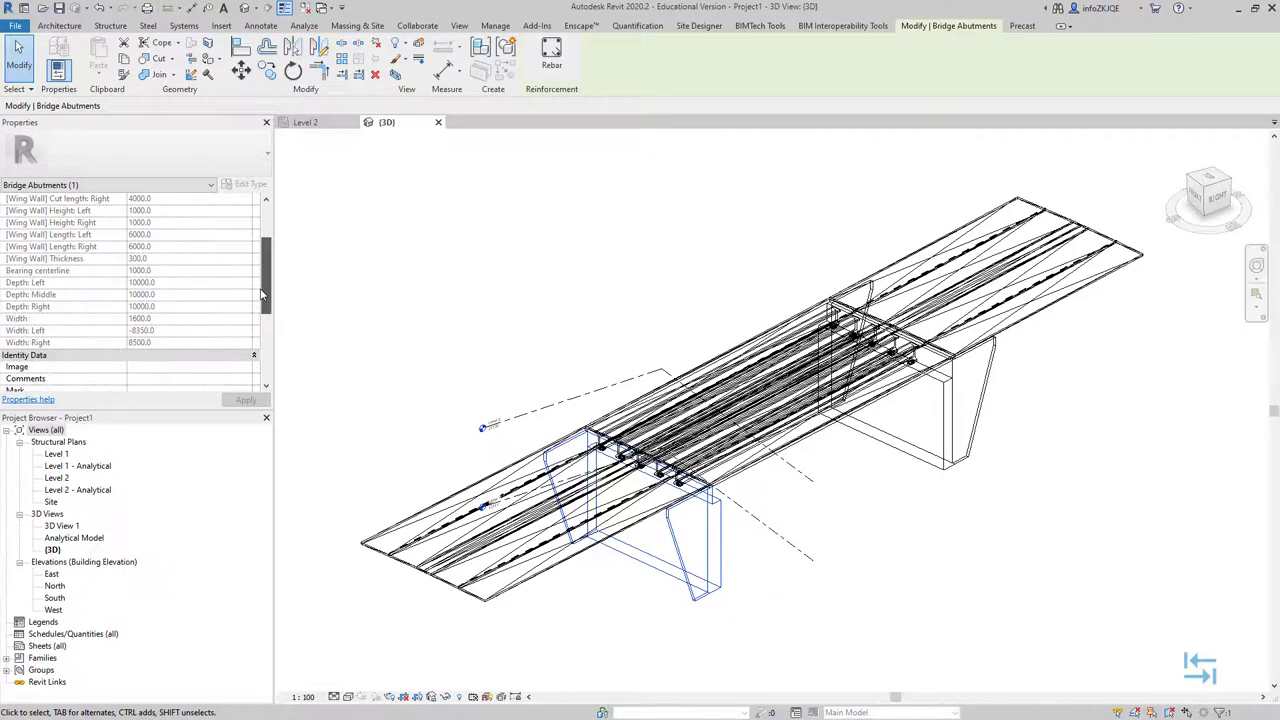
pyautogui.scroll(3, 85, 244)
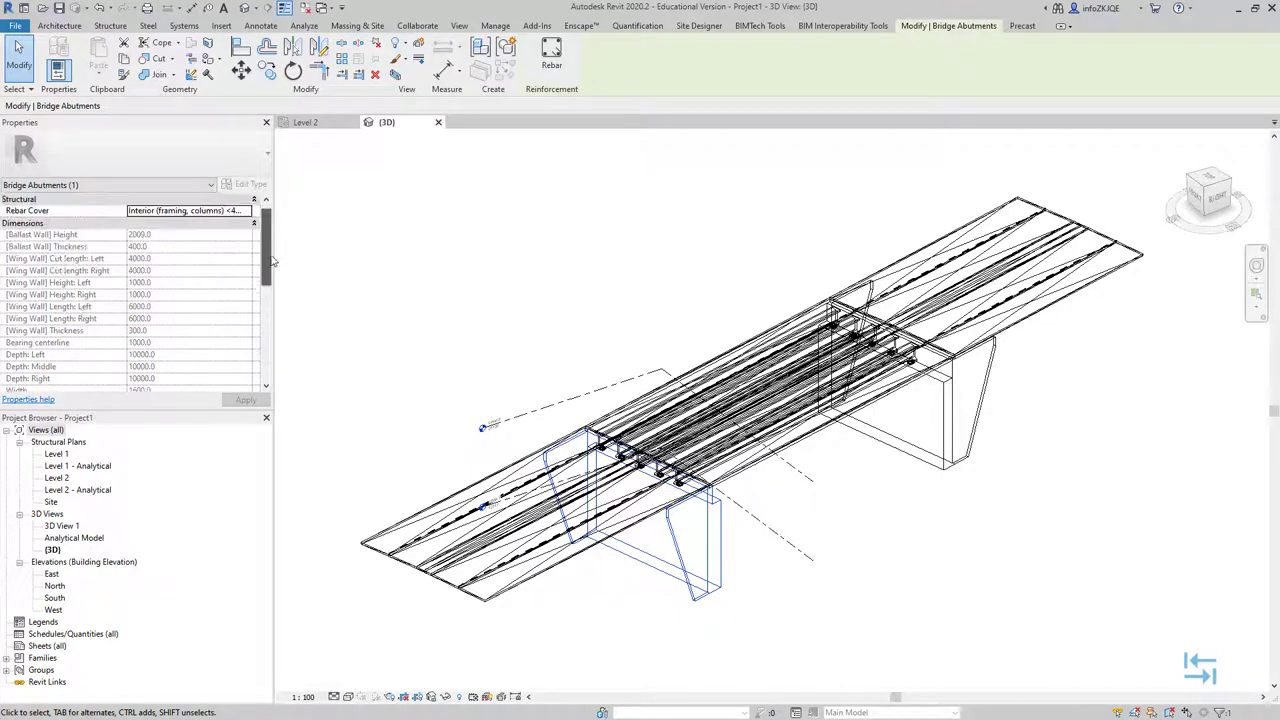
pyautogui.click(757, 593)
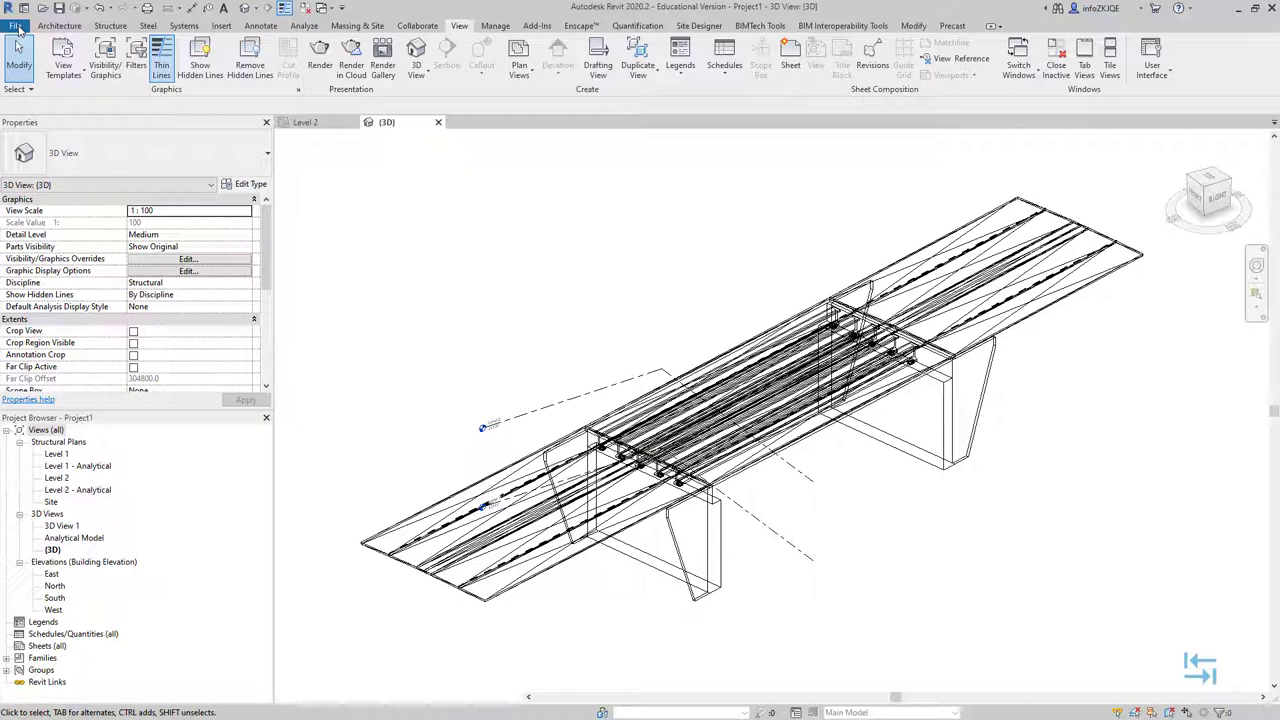
pyautogui.click(17, 27)
pyautogui.moveTo(47, 218)
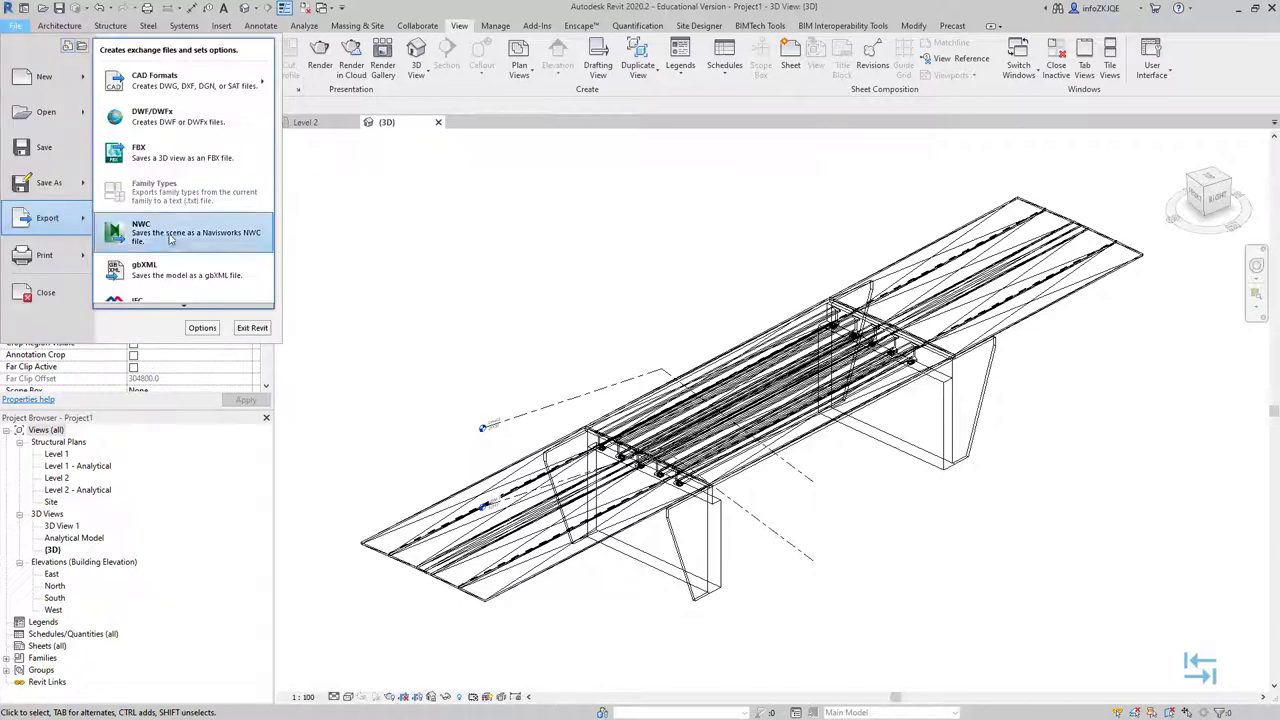
pyautogui.scroll(-1, 180, 280)
pyautogui.click(190, 287)
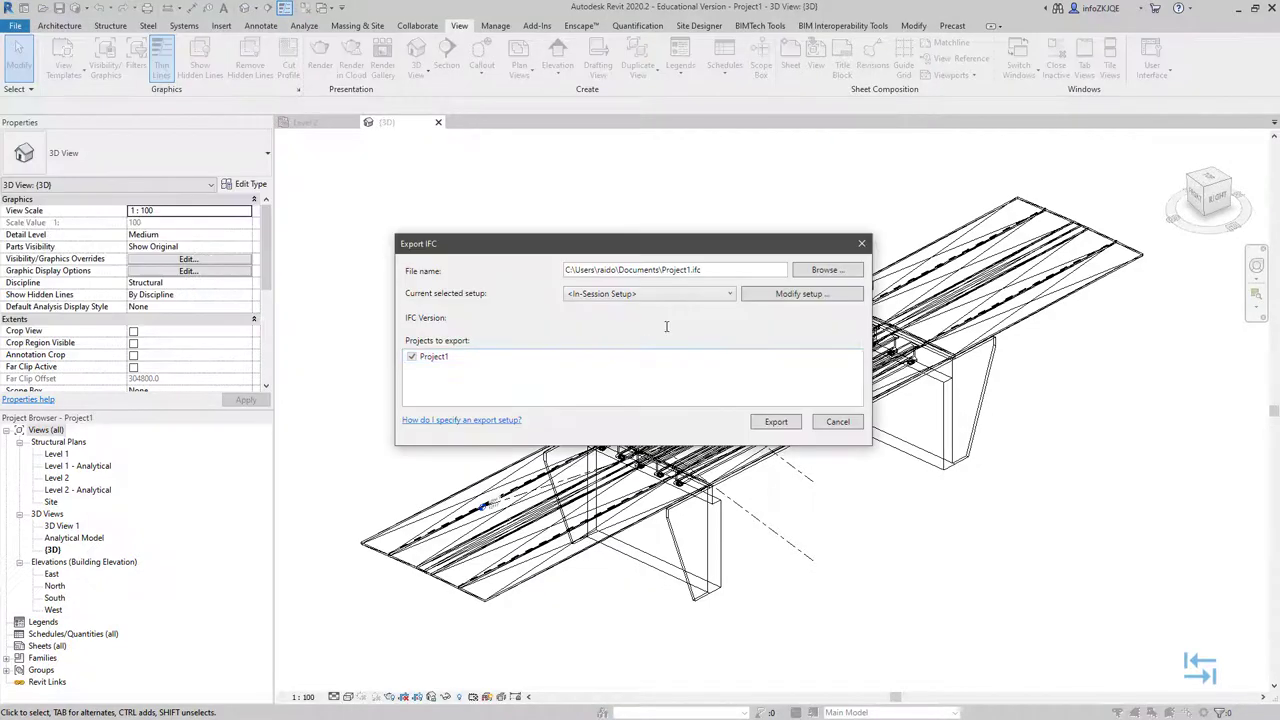
pyautogui.click(712, 296)
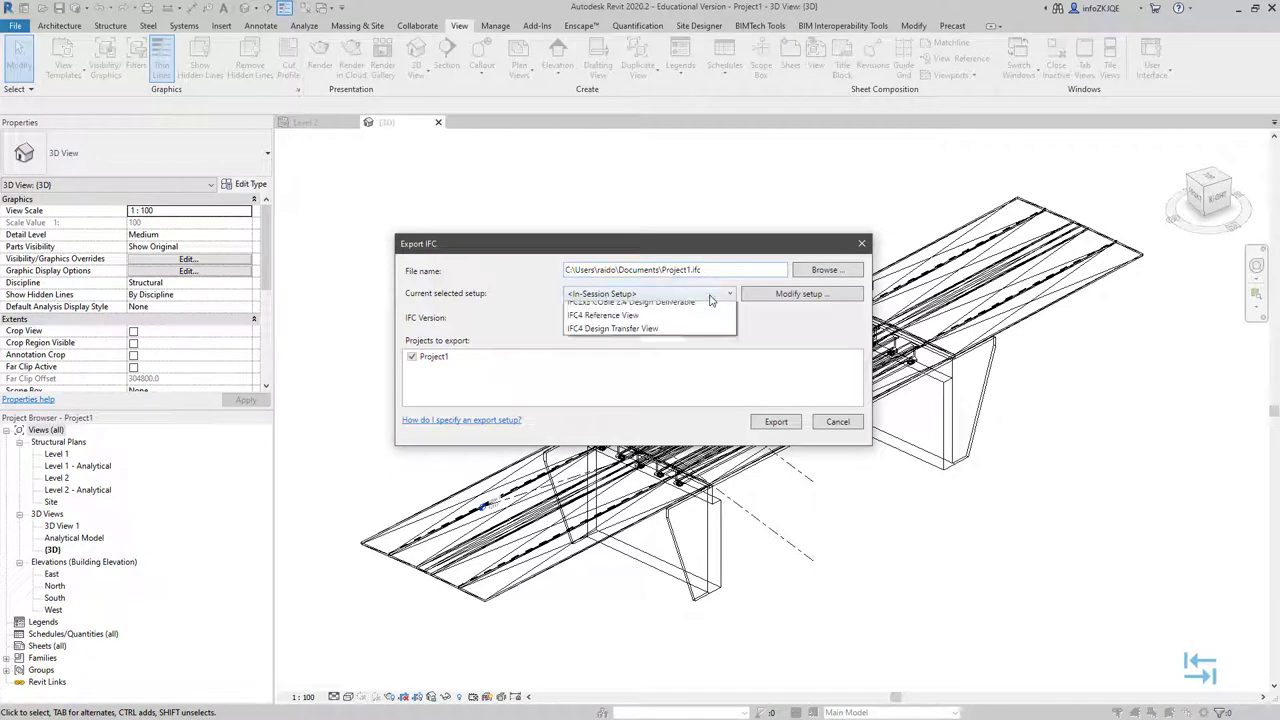
pyautogui.click(711, 298)
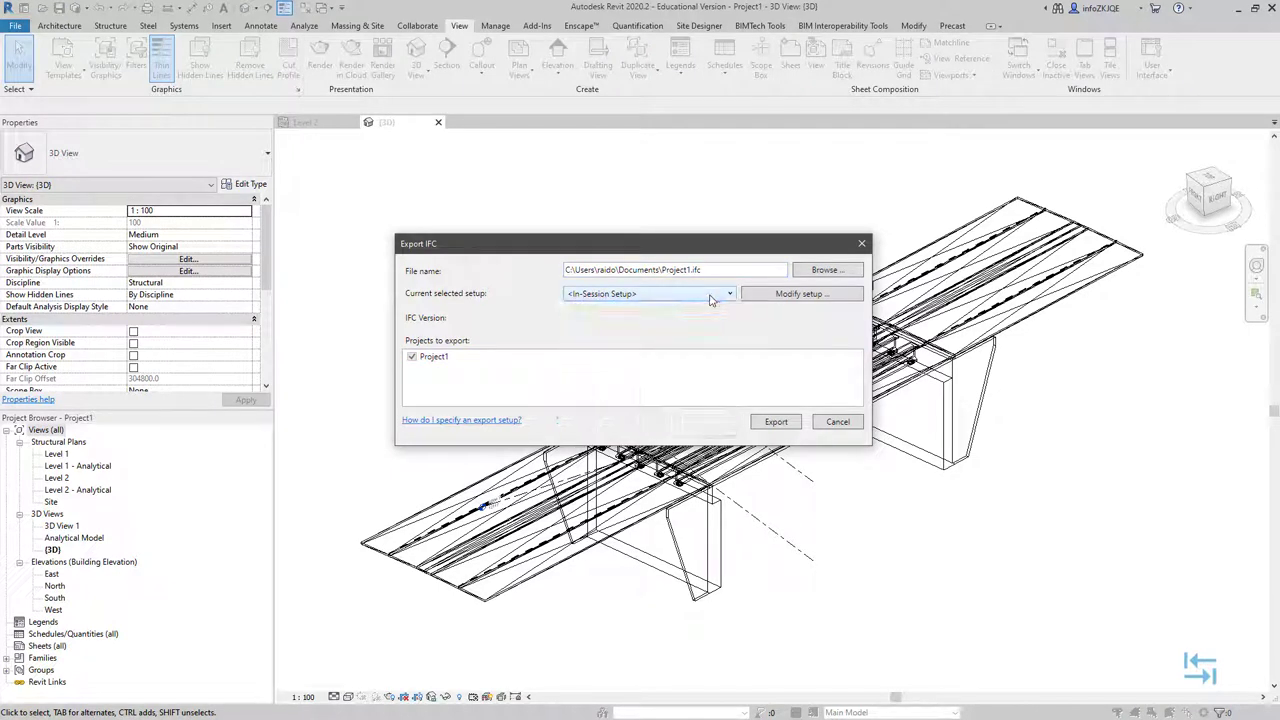
pyautogui.click(838, 422)
# - Open the IFC Export Classes table from the File menu's export IFC Options
pyautogui.click(15, 25)
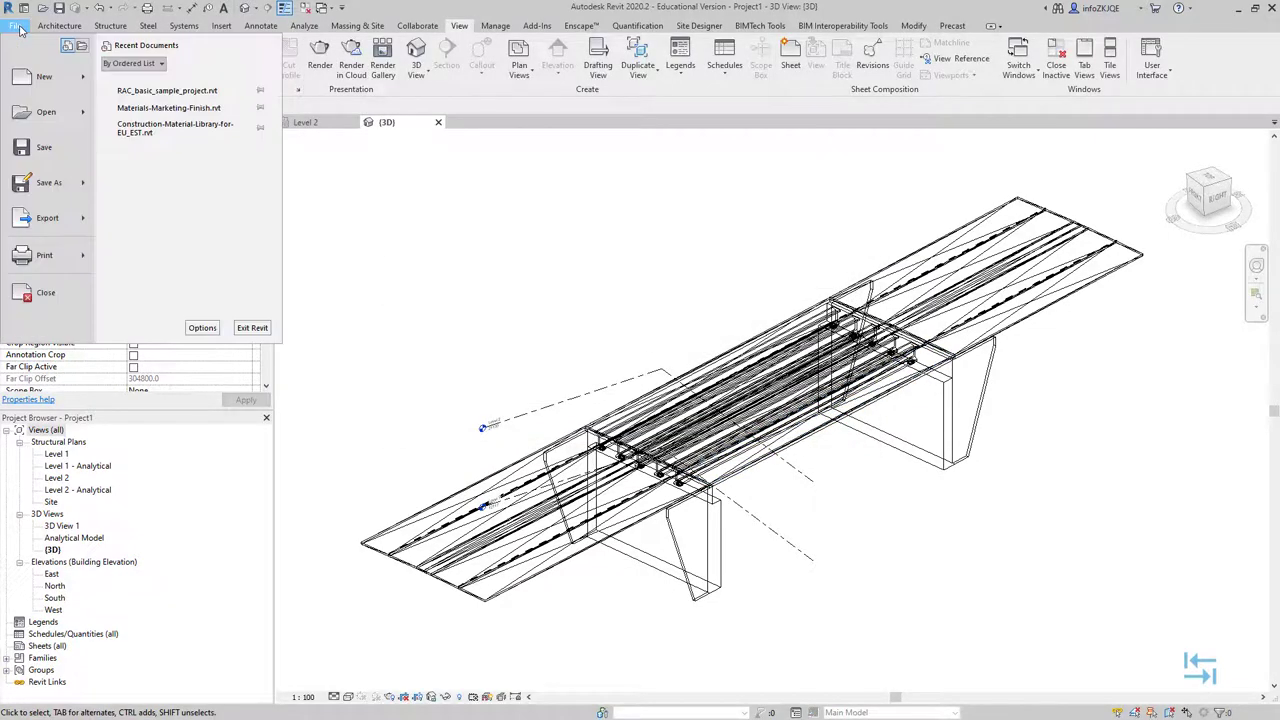
pyautogui.moveTo(44, 77)
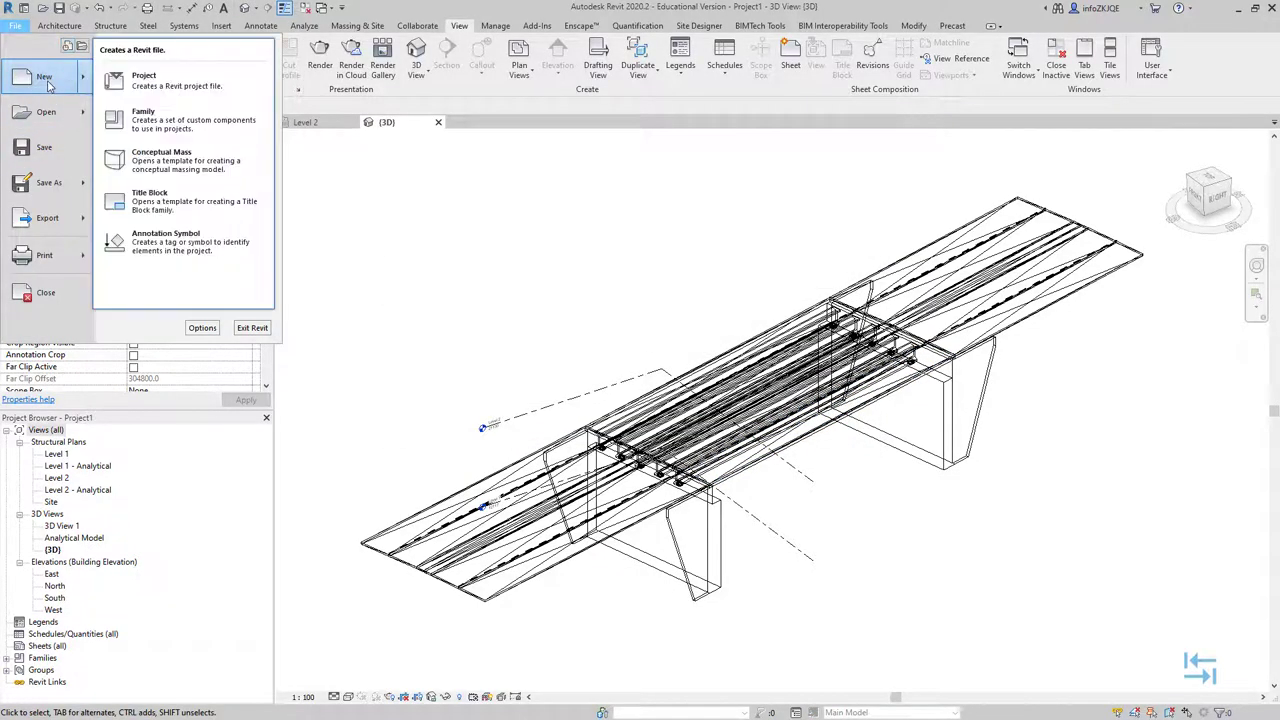
pyautogui.click(15, 25)
pyautogui.click(15, 25)
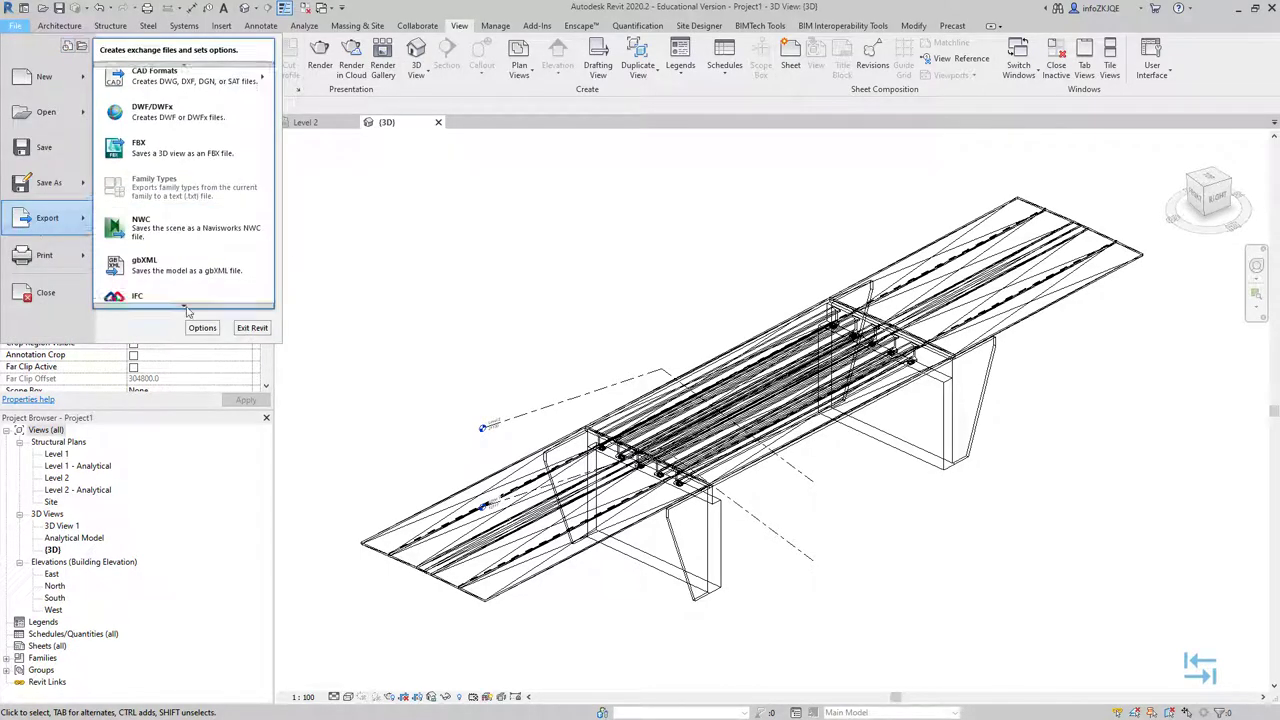
pyautogui.moveTo(47, 217)
pyautogui.moveTo(185, 287)
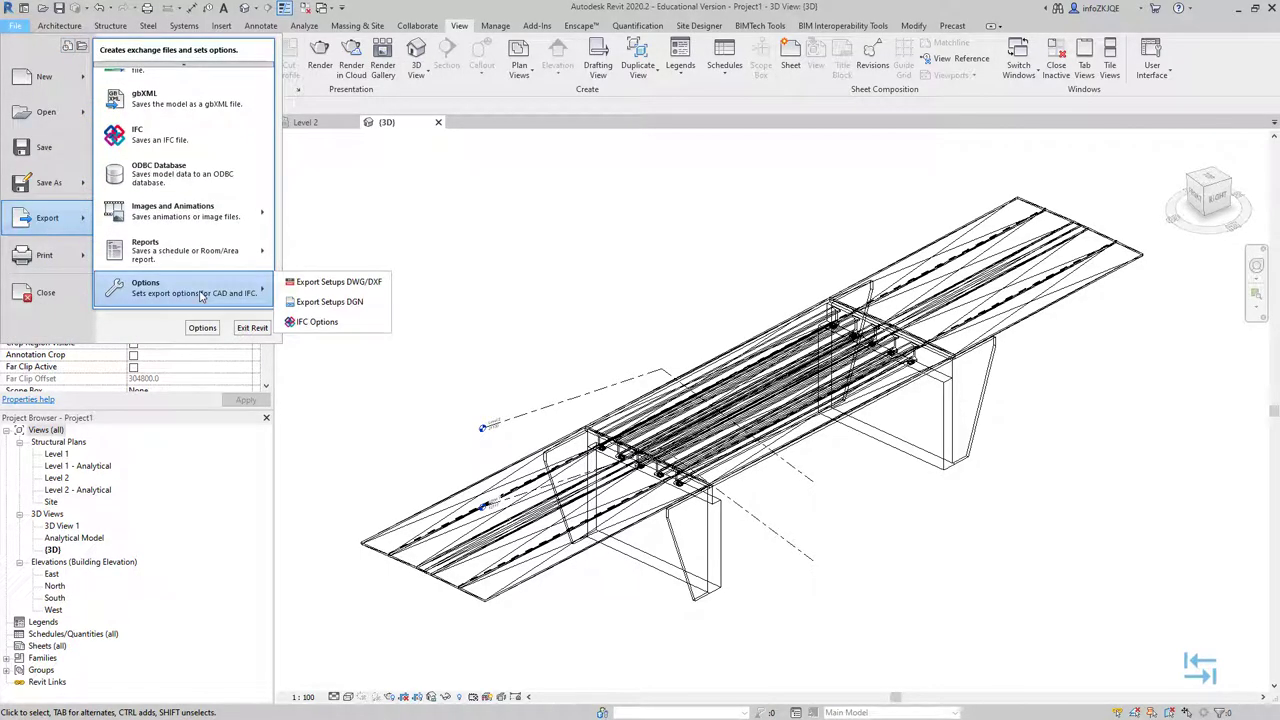
pyautogui.click(353, 323)
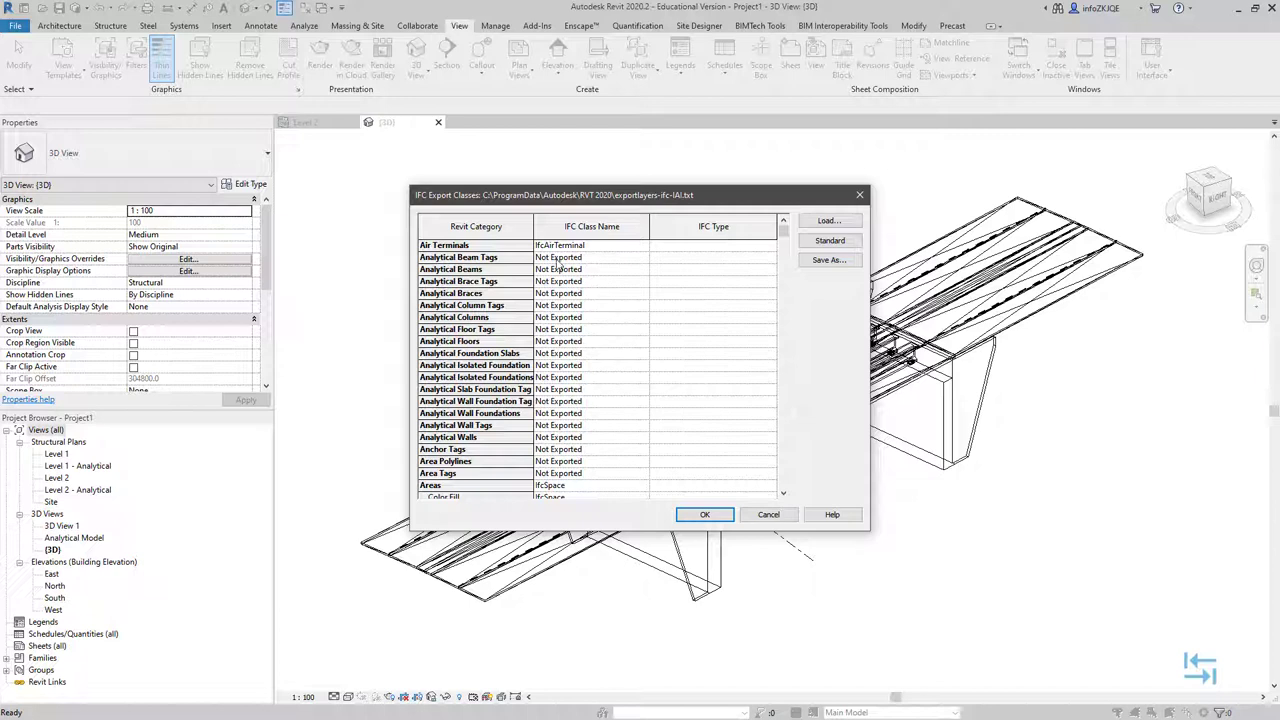
# - Inspect the Analytical Beam Tags and Analytical Floor Tags class names, leaving them Not Exported
pyautogui.click(601, 257)
pyautogui.click(596, 329)
pyautogui.click(613, 329)
pyautogui.moveTo(601, 329); pyautogui.dragTo(532, 331)
pyautogui.click(606, 329)
# - Scroll through the remaining category mappings and cancel the IFC Export Classes dialog unchanged
pyautogui.scroll(-4, 597, 372)
pyautogui.scroll(-2, 594, 370)
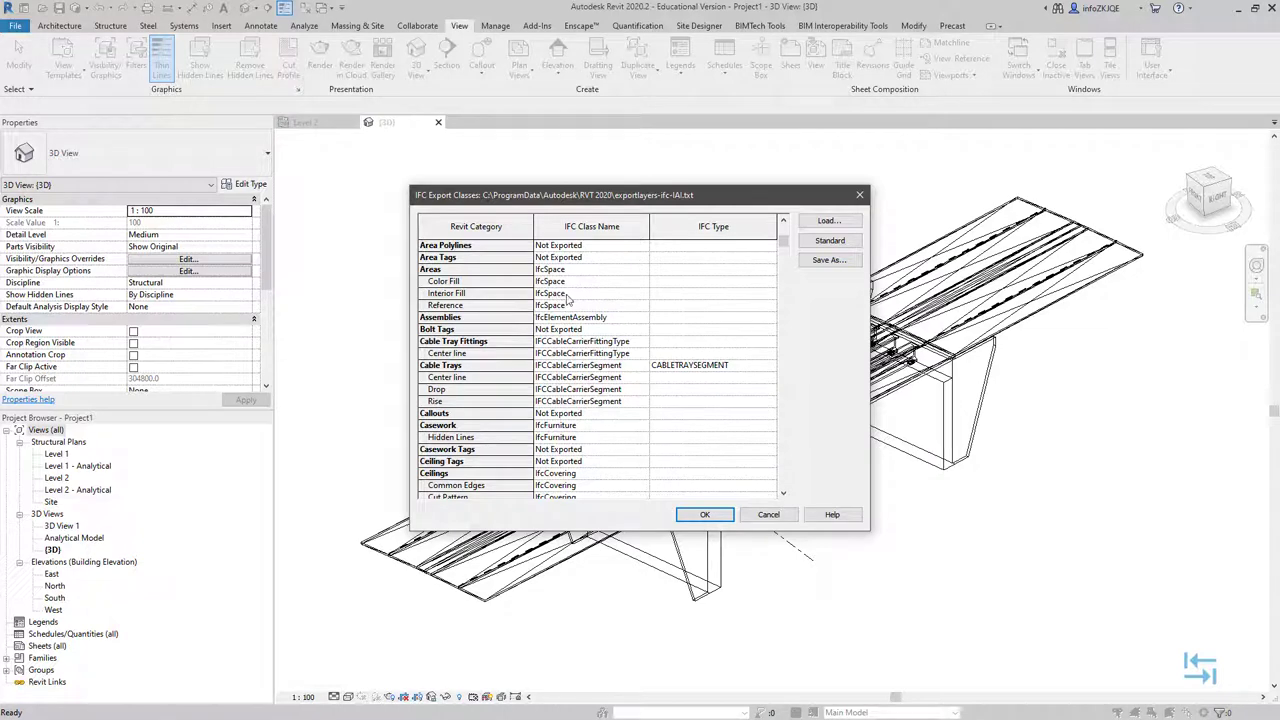
pyautogui.moveTo(783, 246); pyautogui.dragTo(784, 314)
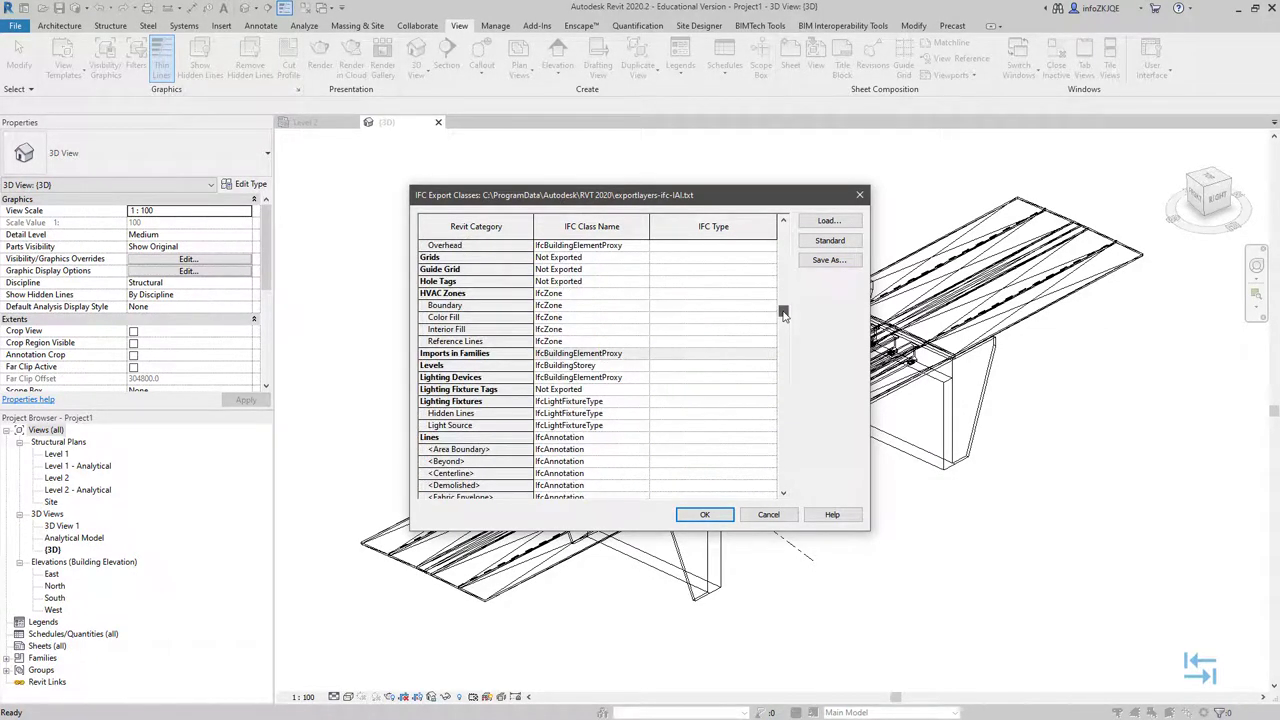
pyautogui.moveTo(784, 314); pyautogui.dragTo(783, 230)
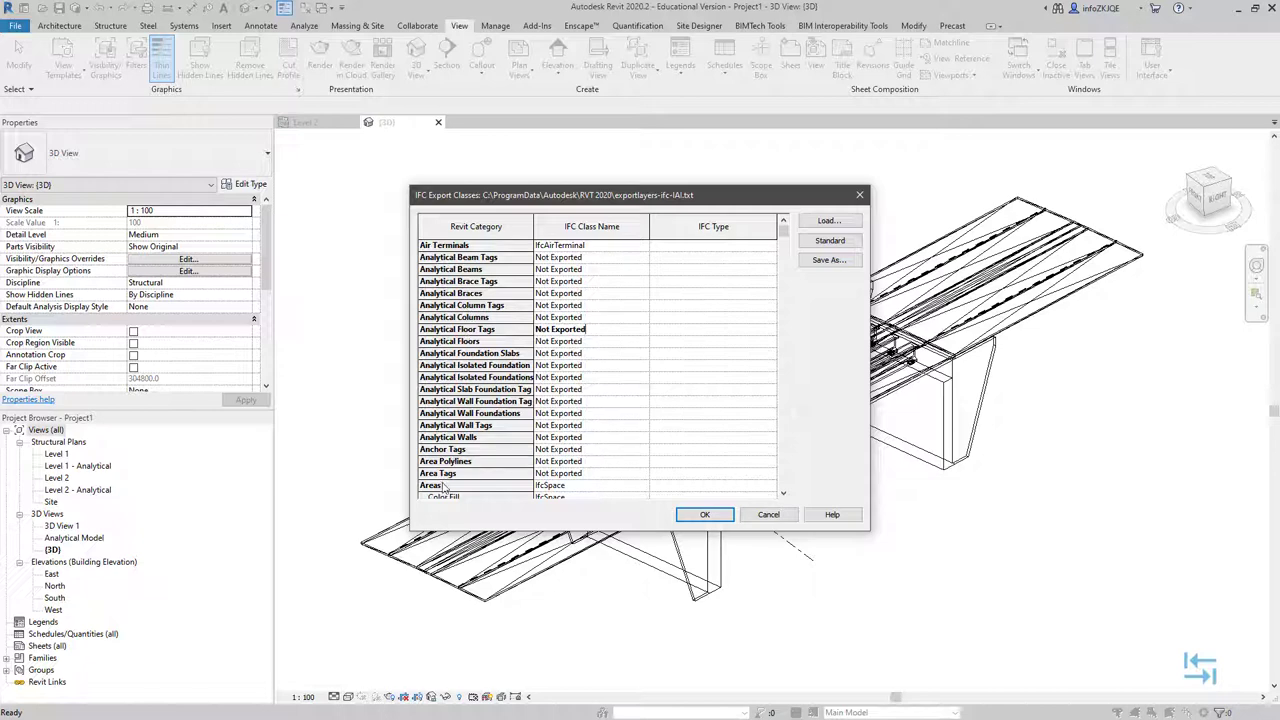
pyautogui.moveTo(784, 232)
pyautogui.mouseDown()
pyautogui.moveTo(788, 498)
pyautogui.moveTo(790, 249)
pyautogui.mouseUp()
pyautogui.click(766, 515)
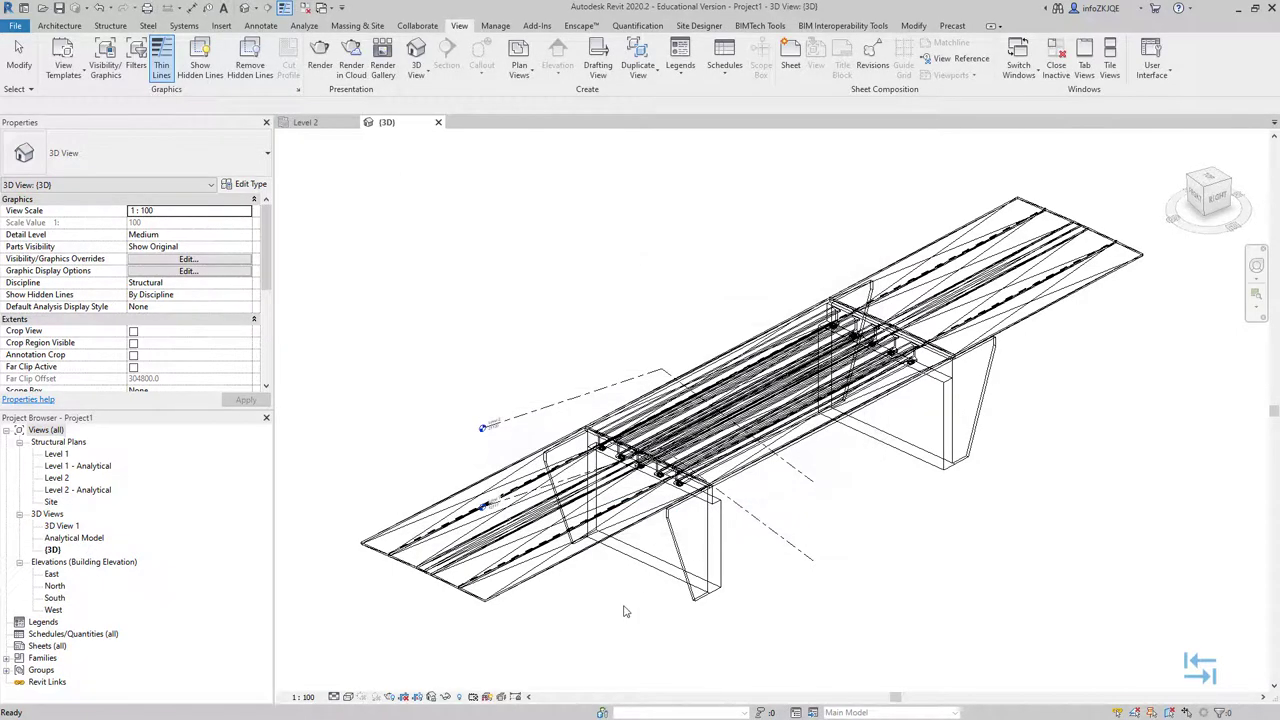
# - Check the Generic Models element at the bridge end, then reopen the IFC export class table
pyautogui.click(490, 600)
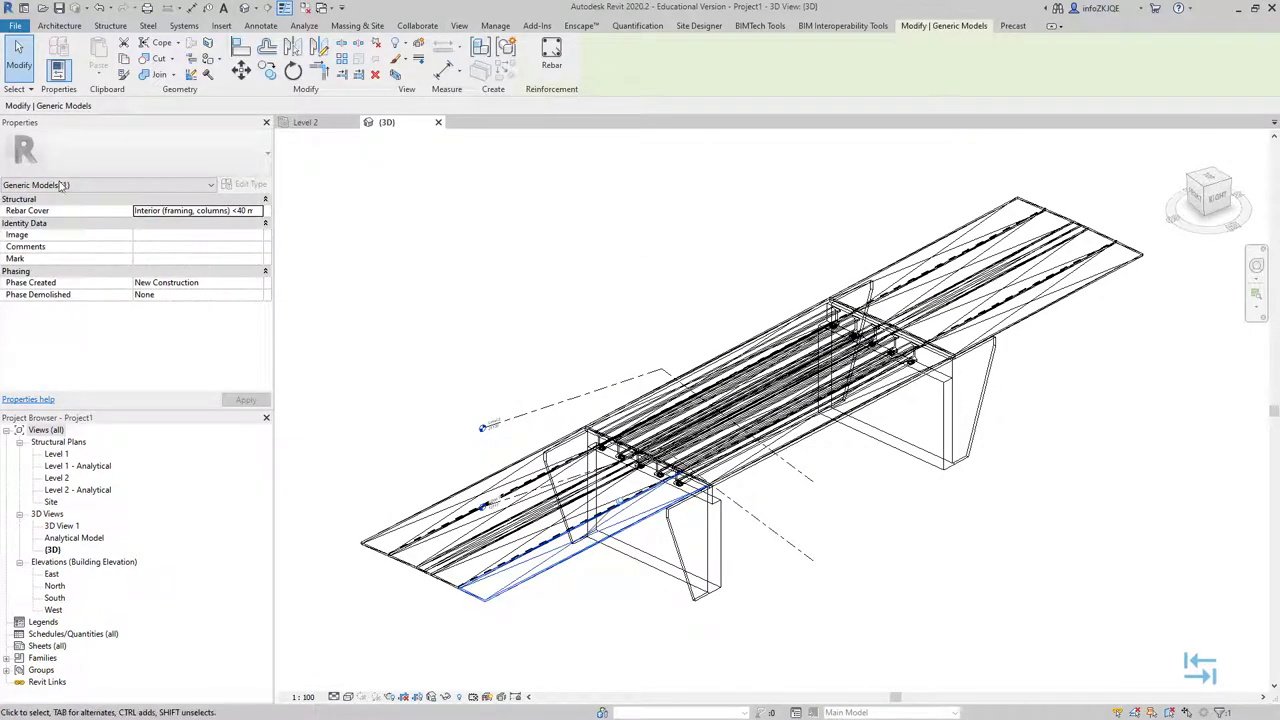
pyautogui.press('Escape')
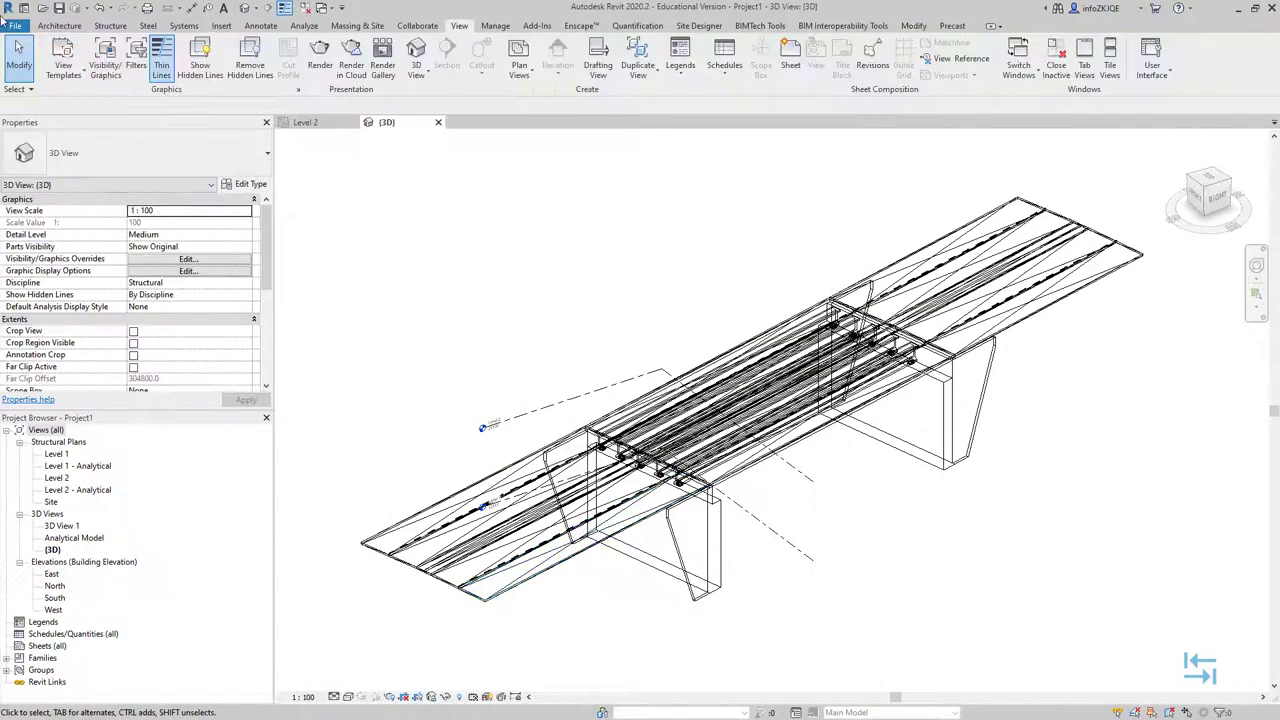
pyautogui.click(15, 25)
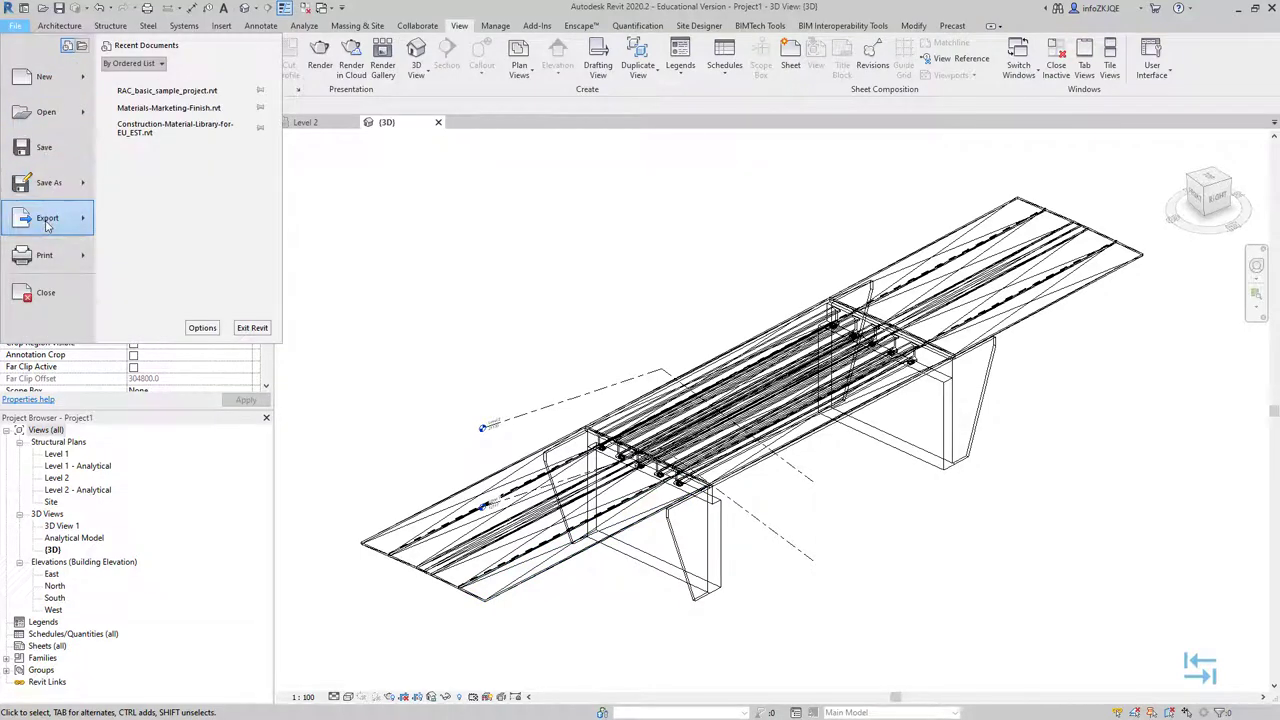
pyautogui.scroll(-3, 126, 235)
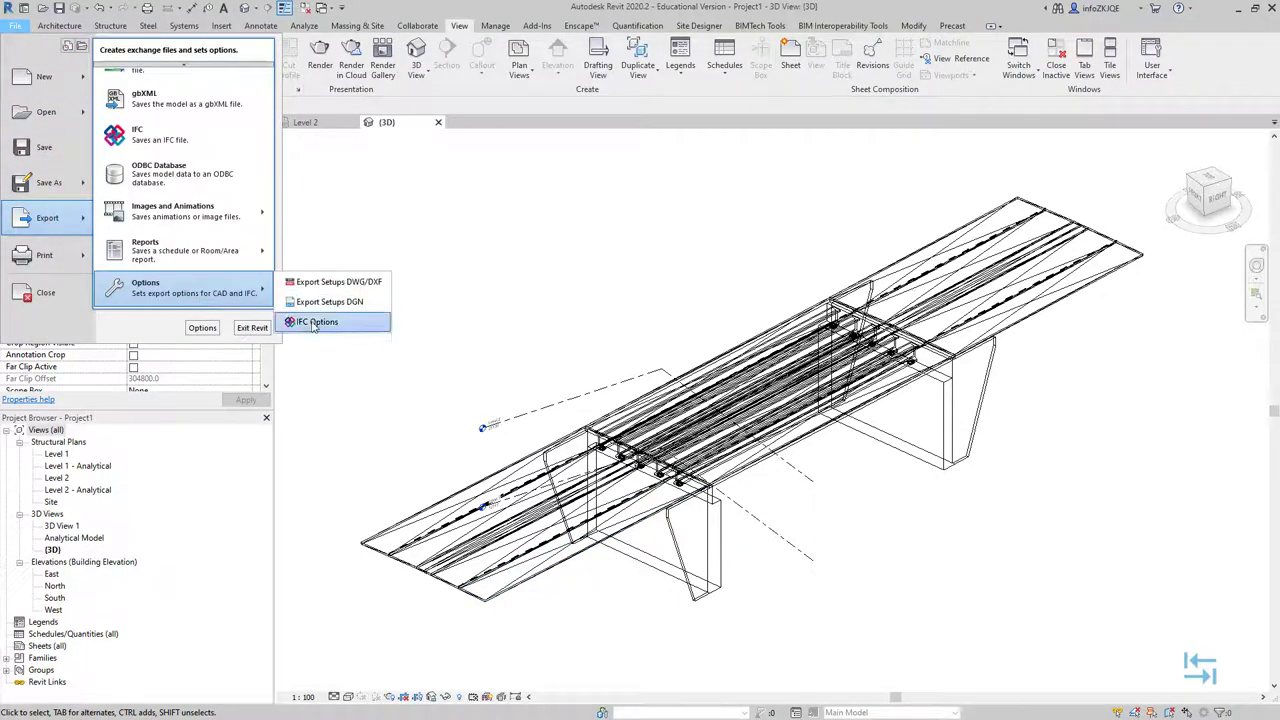
pyautogui.click(314, 322)
# - Scroll the class list, cancel it unchanged, and bring up the File menu's export commands
pyautogui.scroll(-5, 470, 365)
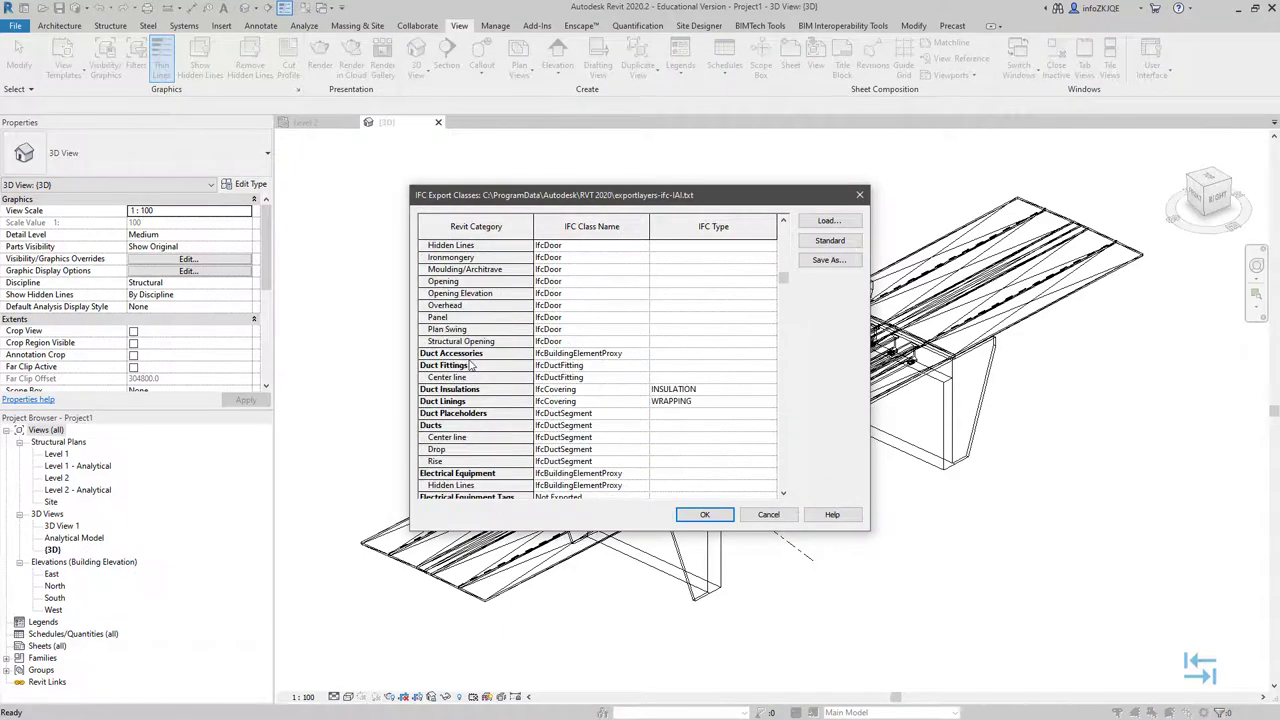
pyautogui.scroll(-5, 465, 355)
pyautogui.scroll(-5, 458, 343)
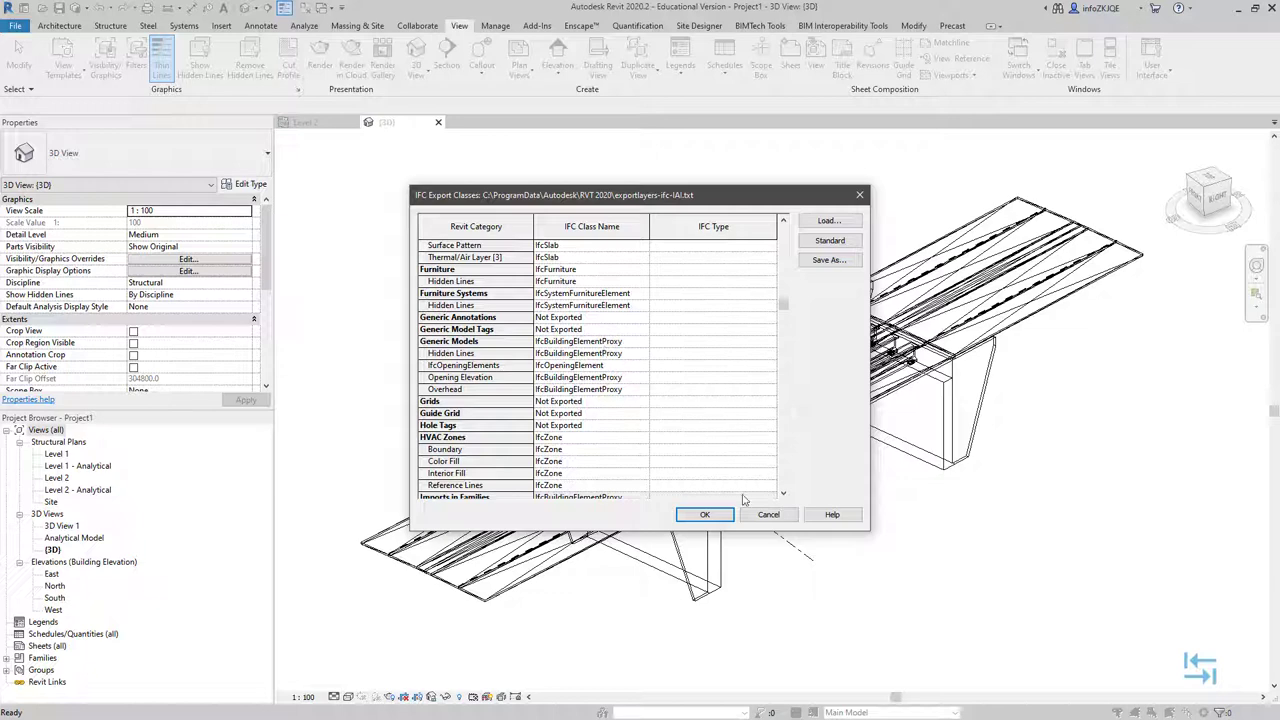
pyautogui.click(766, 514)
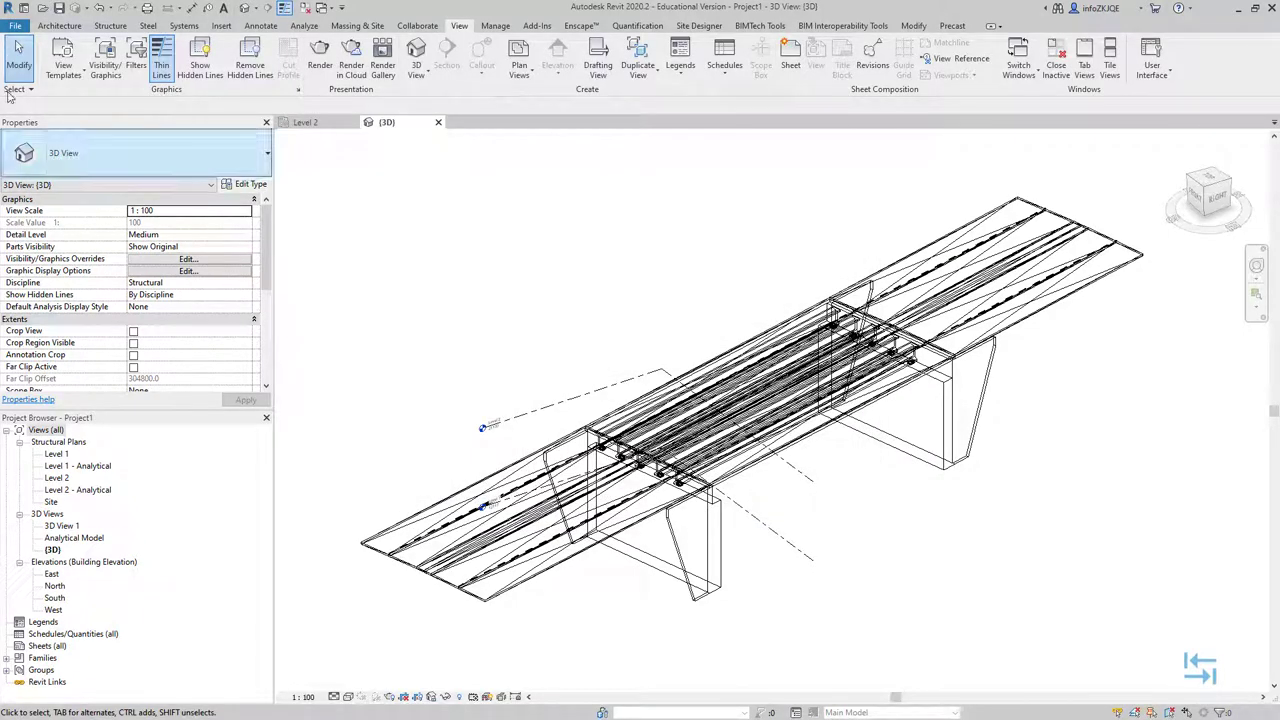
pyautogui.click(13, 27)
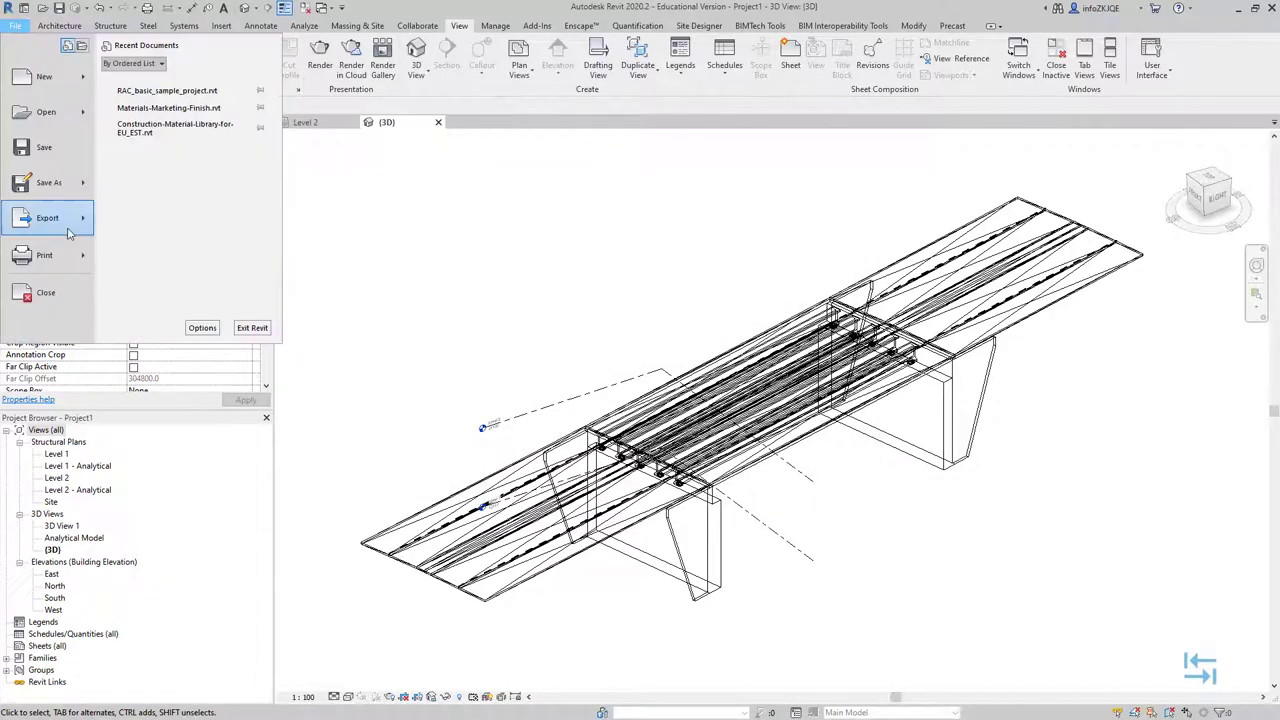
# - Start an IFC export, choose the IFC4 Design Transfer View setup, and open Modify Setup
pyautogui.moveTo(47, 218)
pyautogui.click(130, 265)
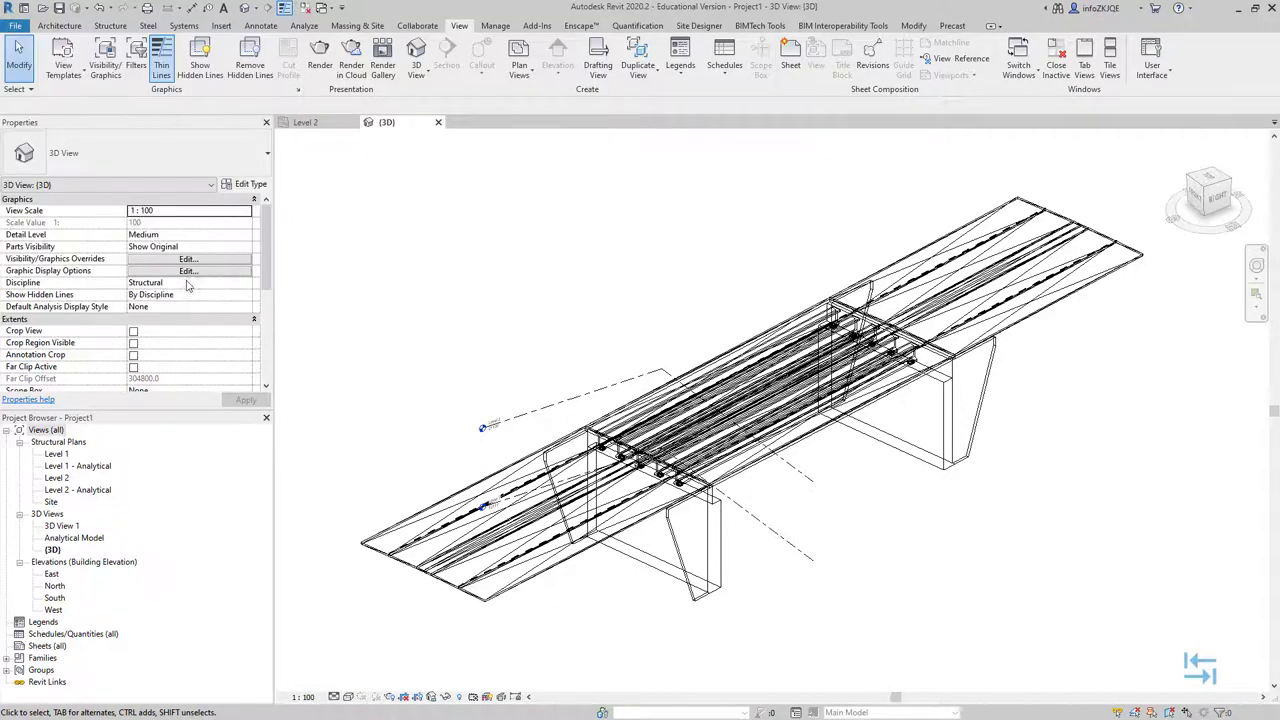
pyautogui.click(595, 294)
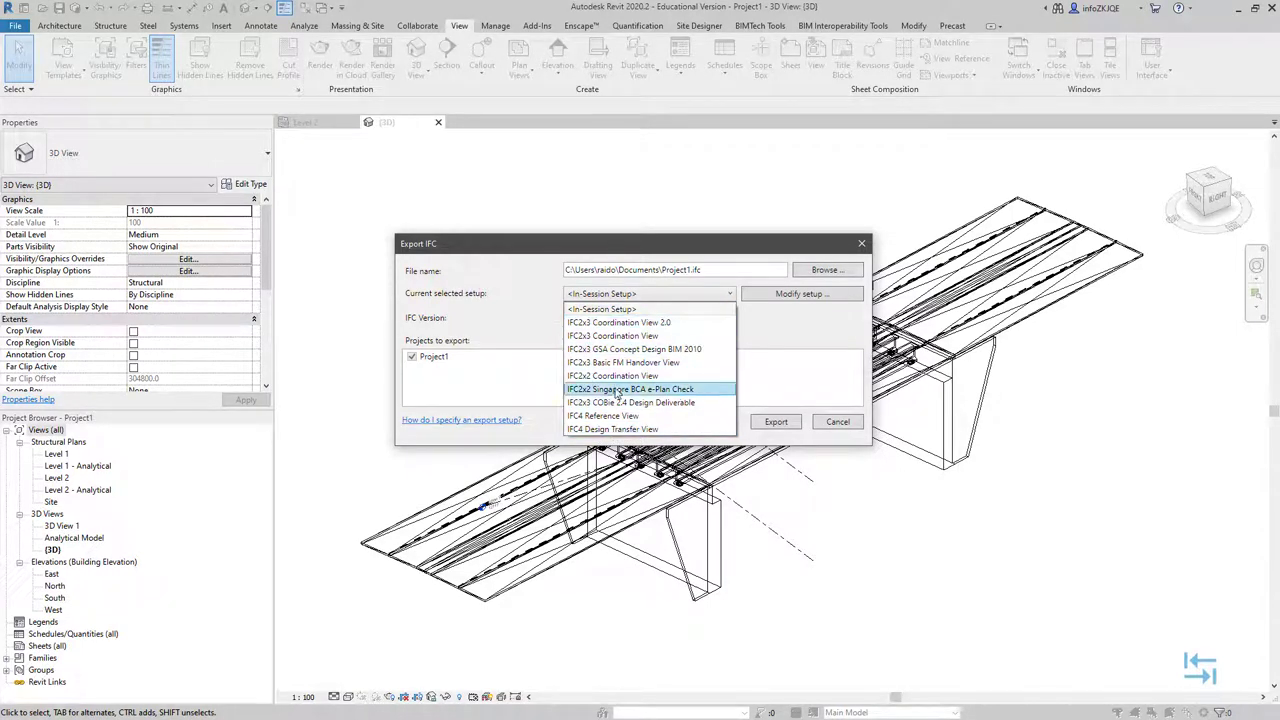
pyautogui.click(622, 429)
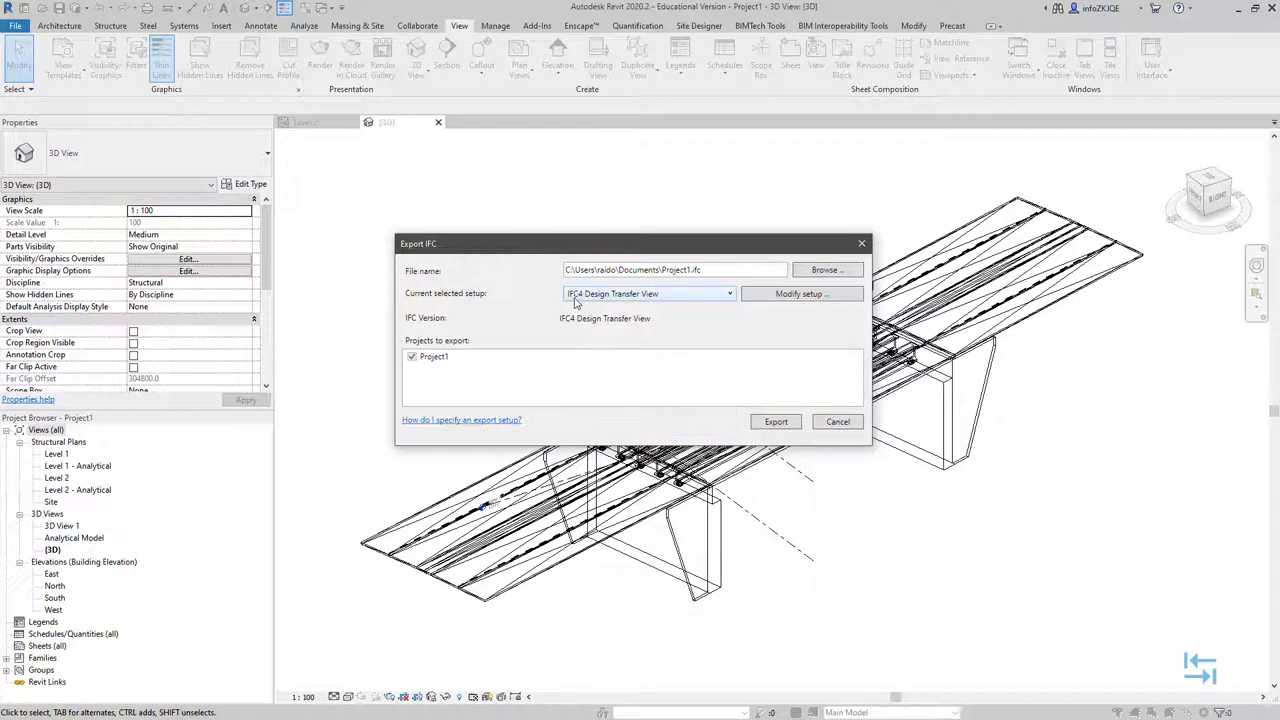
pyautogui.click(790, 300)
# - Browse the setup's Additional Content, Property Sets, Level of Detail, Advanced and General tabs, then close it
pyautogui.click(597, 235)
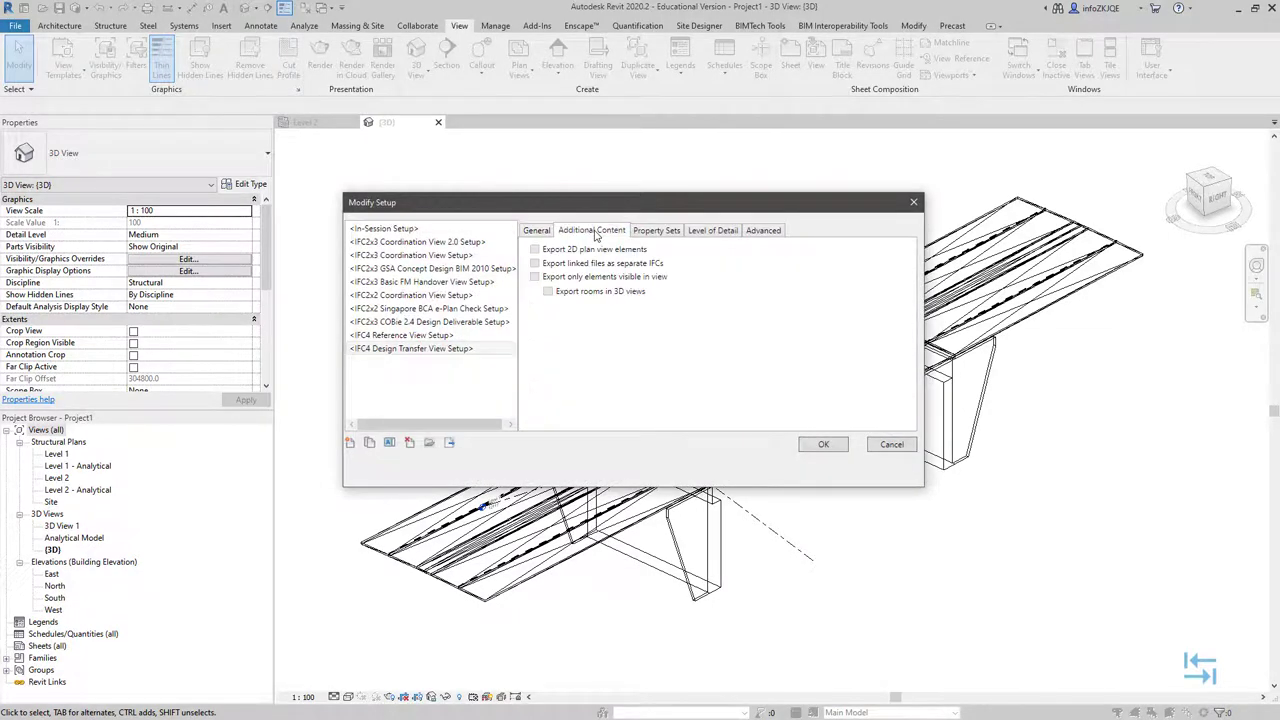
pyautogui.click(656, 231)
pyautogui.click(700, 237)
pyautogui.click(655, 236)
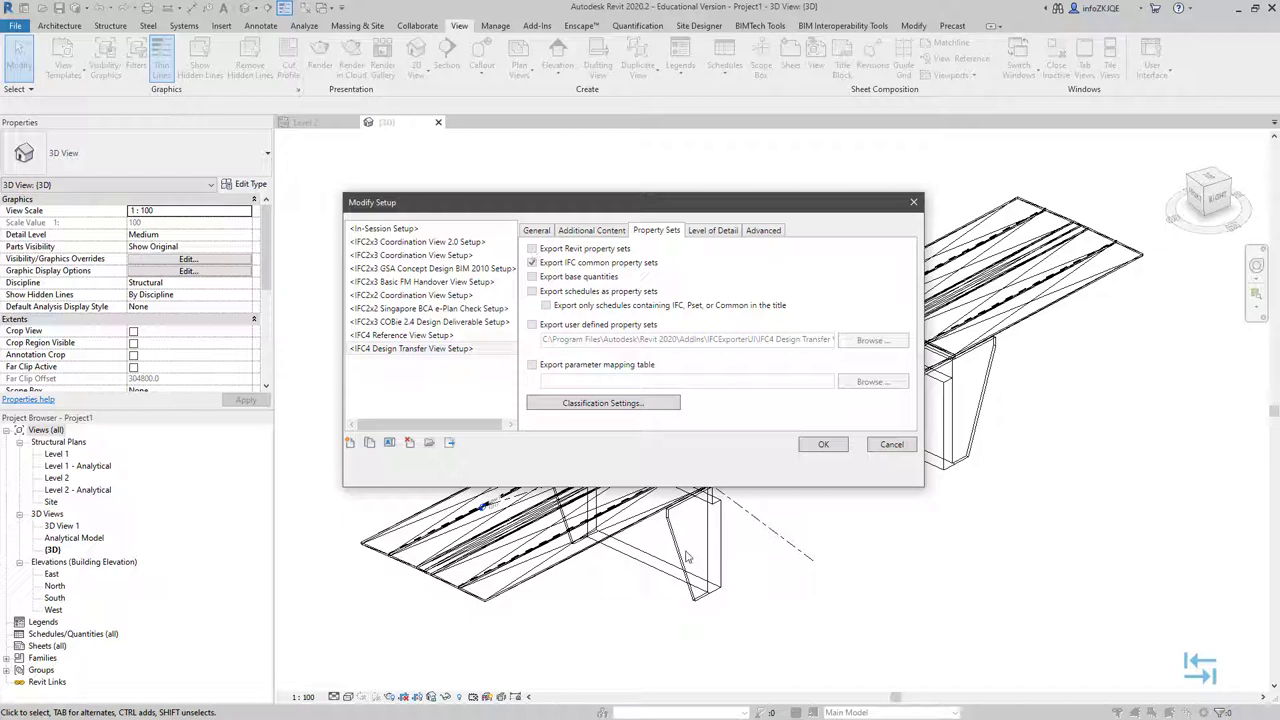
pyautogui.click(721, 232)
pyautogui.click(762, 232)
pyautogui.click(720, 233)
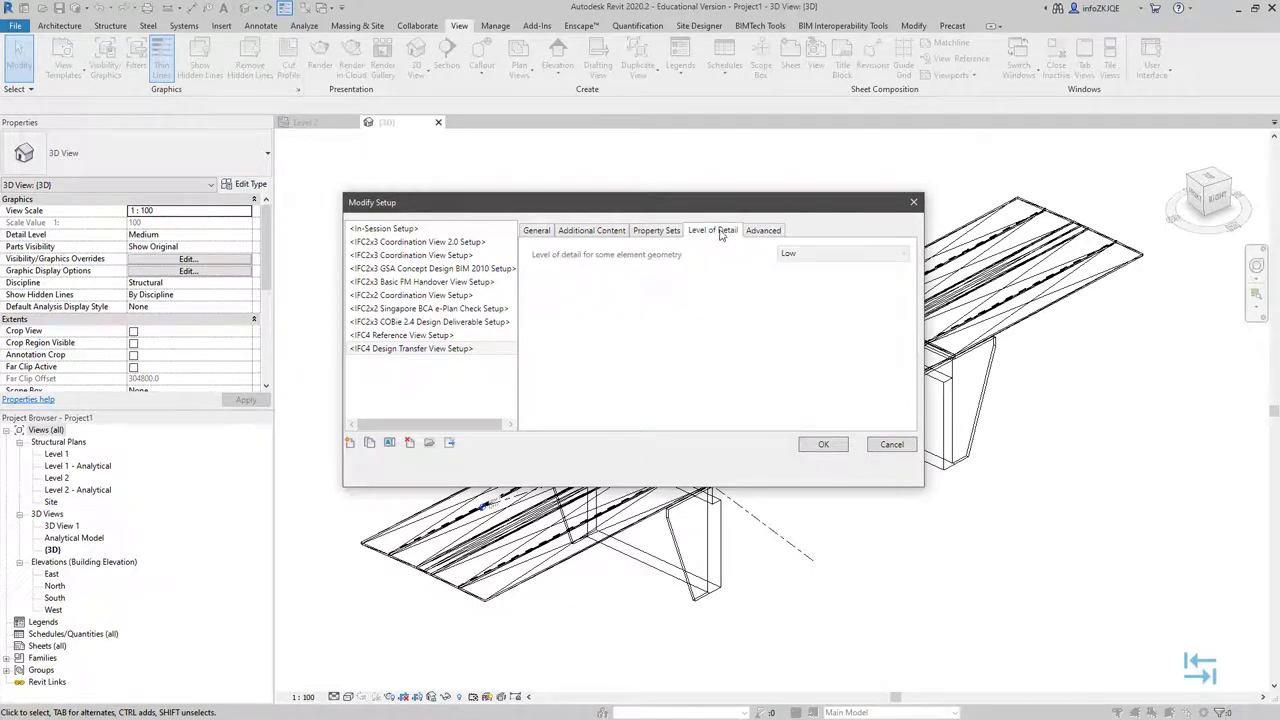
pyautogui.click(535, 231)
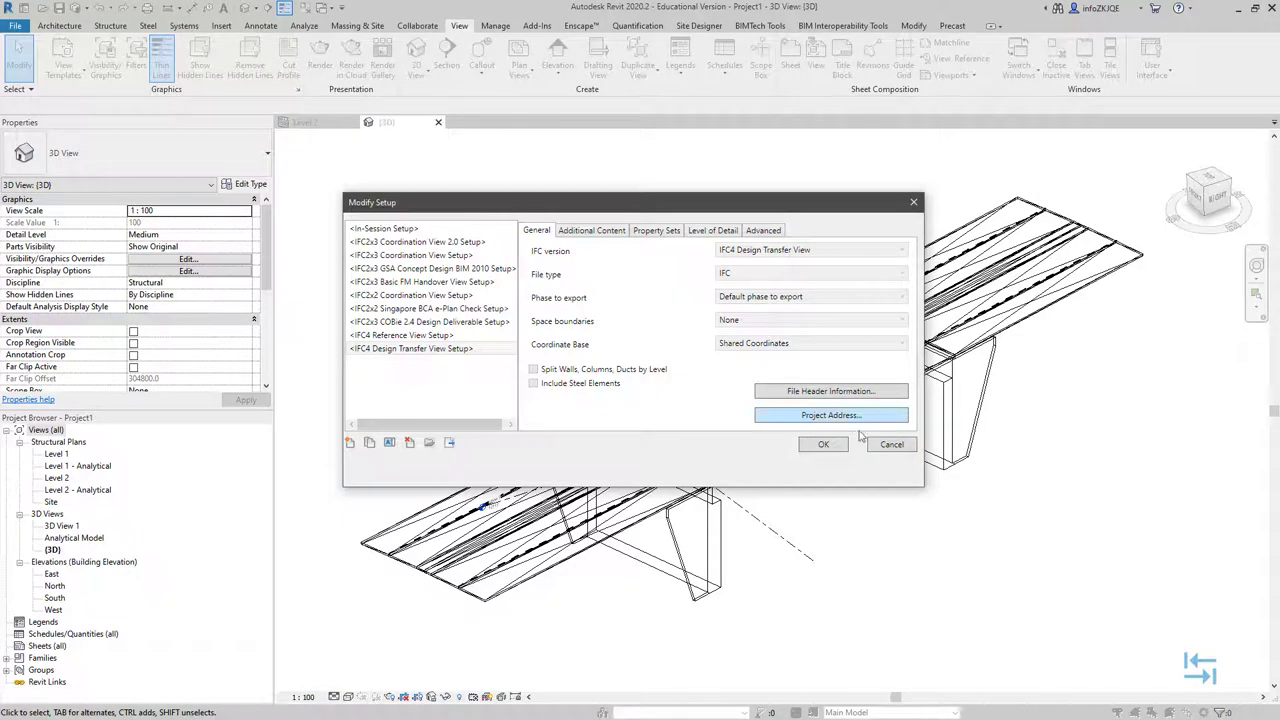
pyautogui.click(878, 442)
# - Switch to In-Session Setup with IFC4 Design Transfer View and Revit/IFC common property sets, then confirm
pyautogui.click(675, 295)
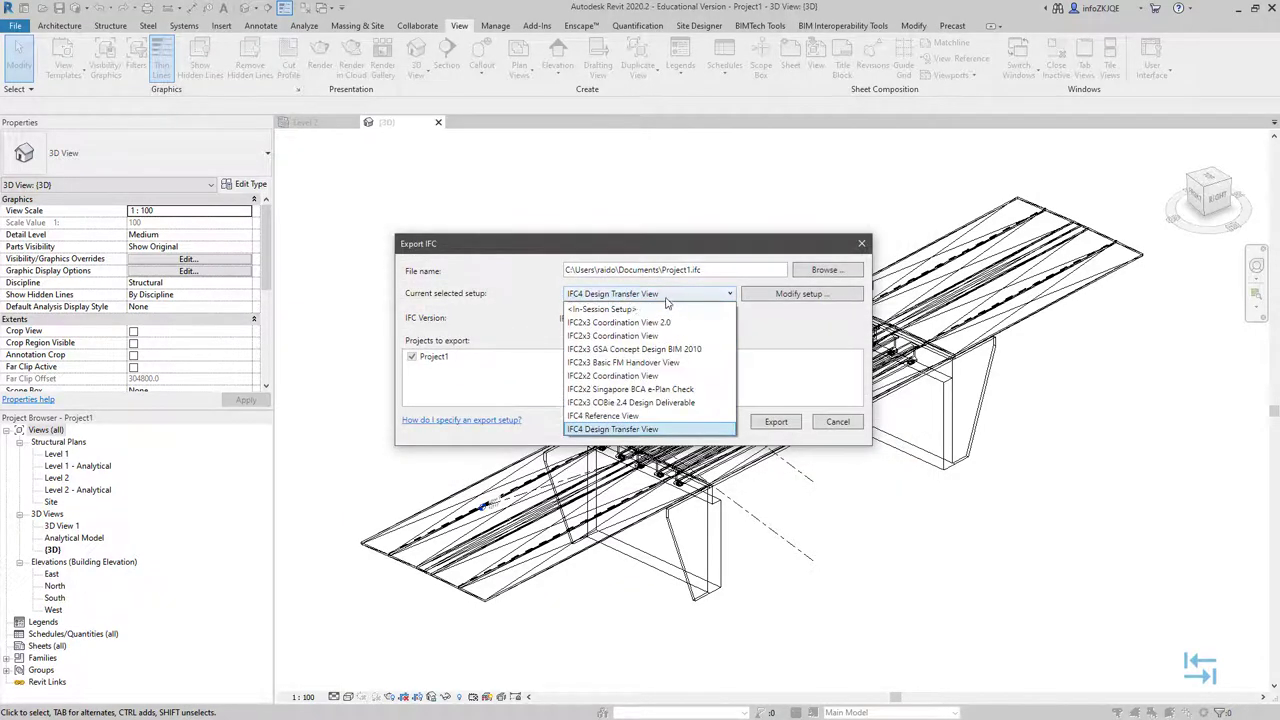
pyautogui.click(603, 310)
pyautogui.click(836, 296)
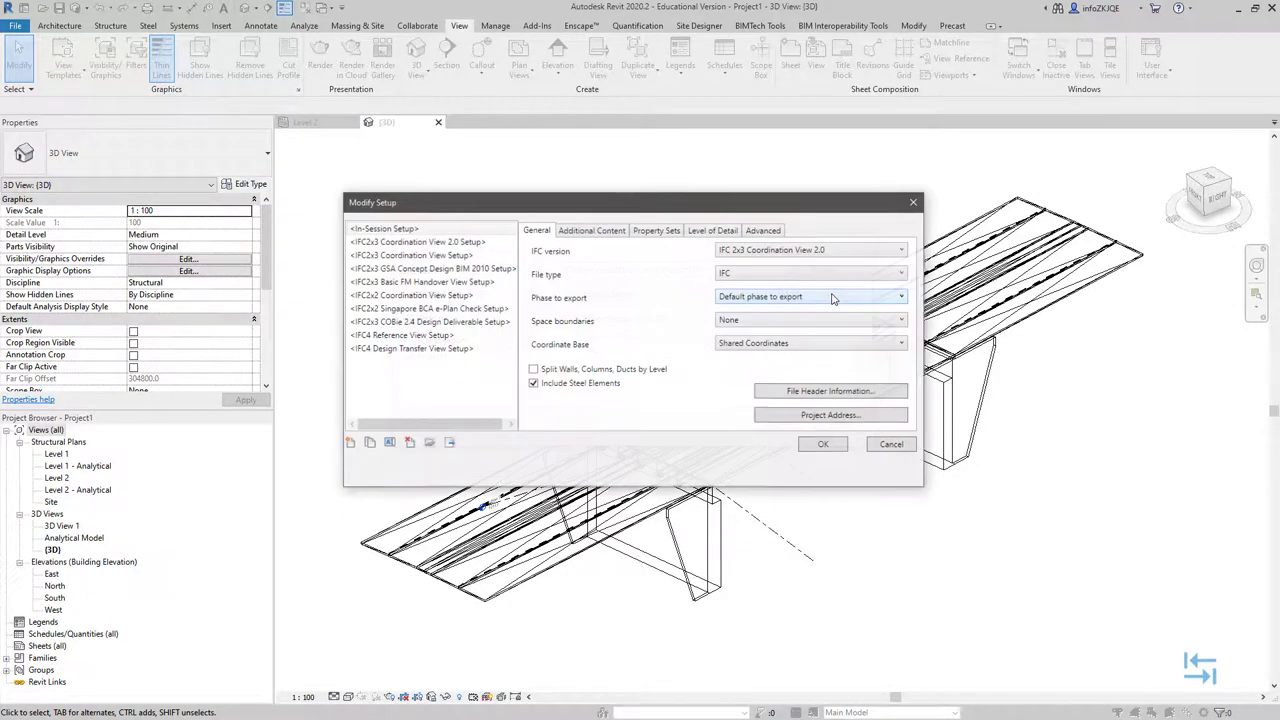
pyautogui.click(749, 252)
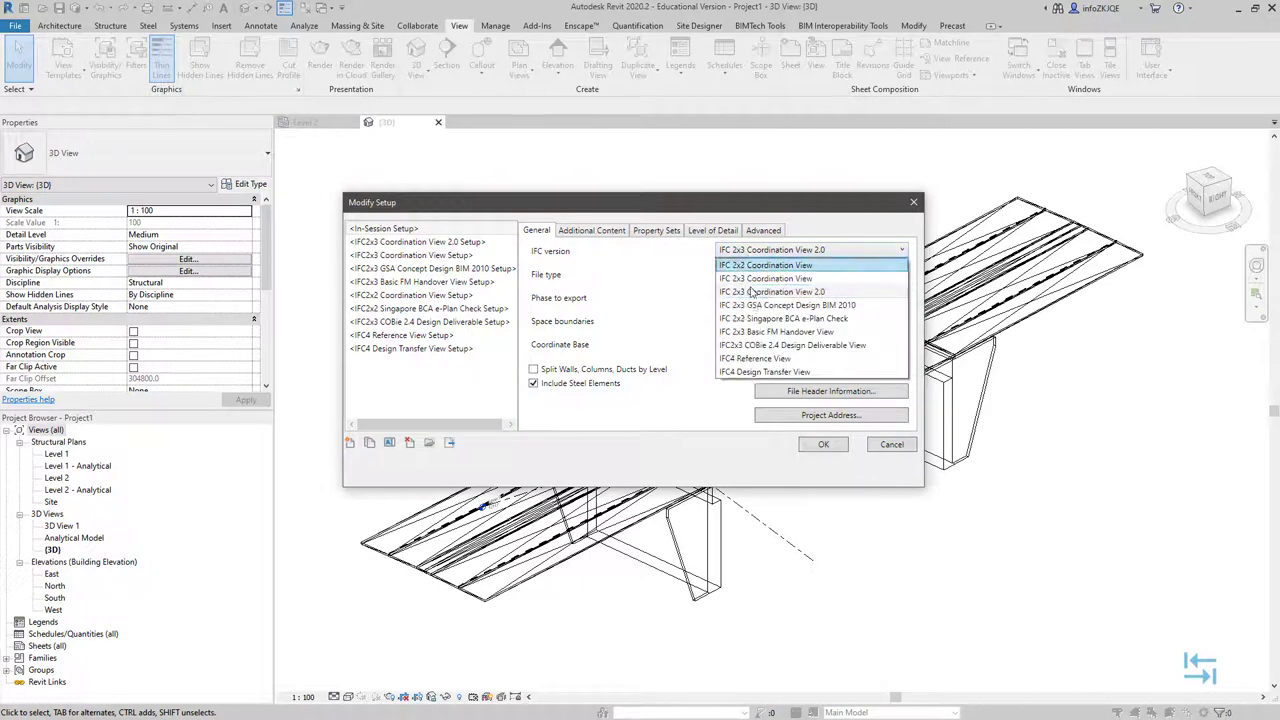
pyautogui.click(752, 372)
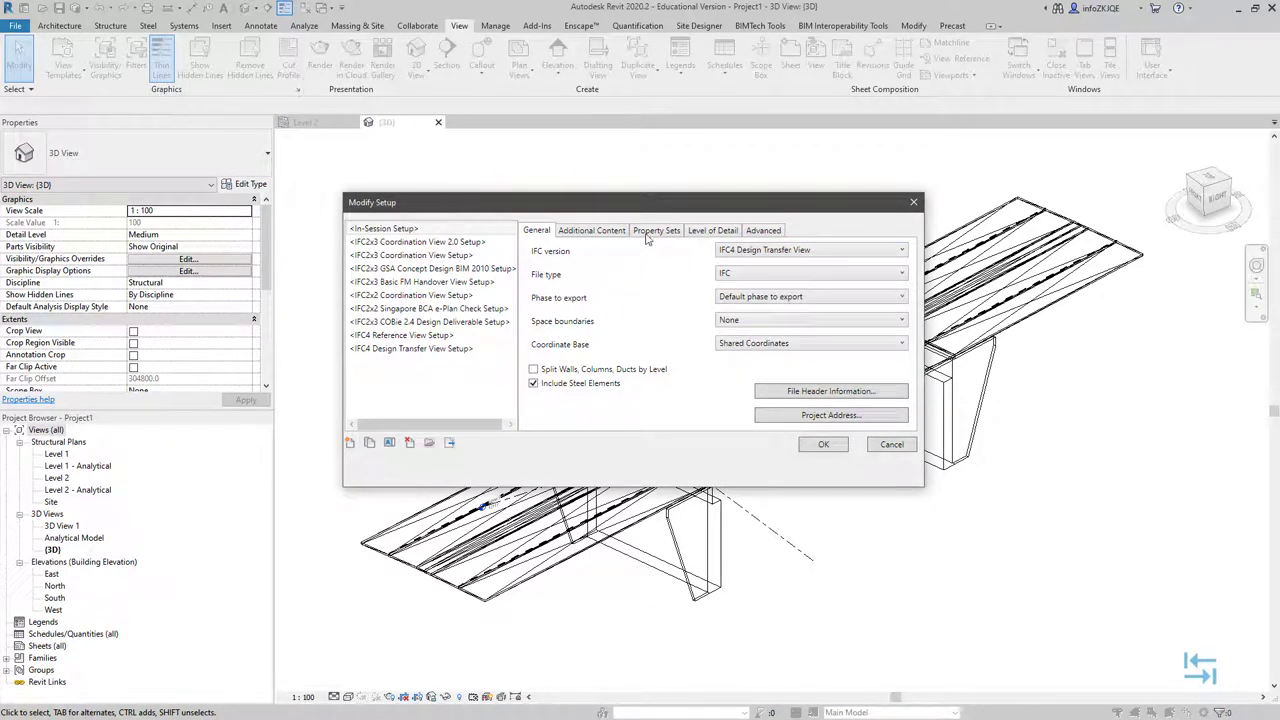
pyautogui.click(652, 231)
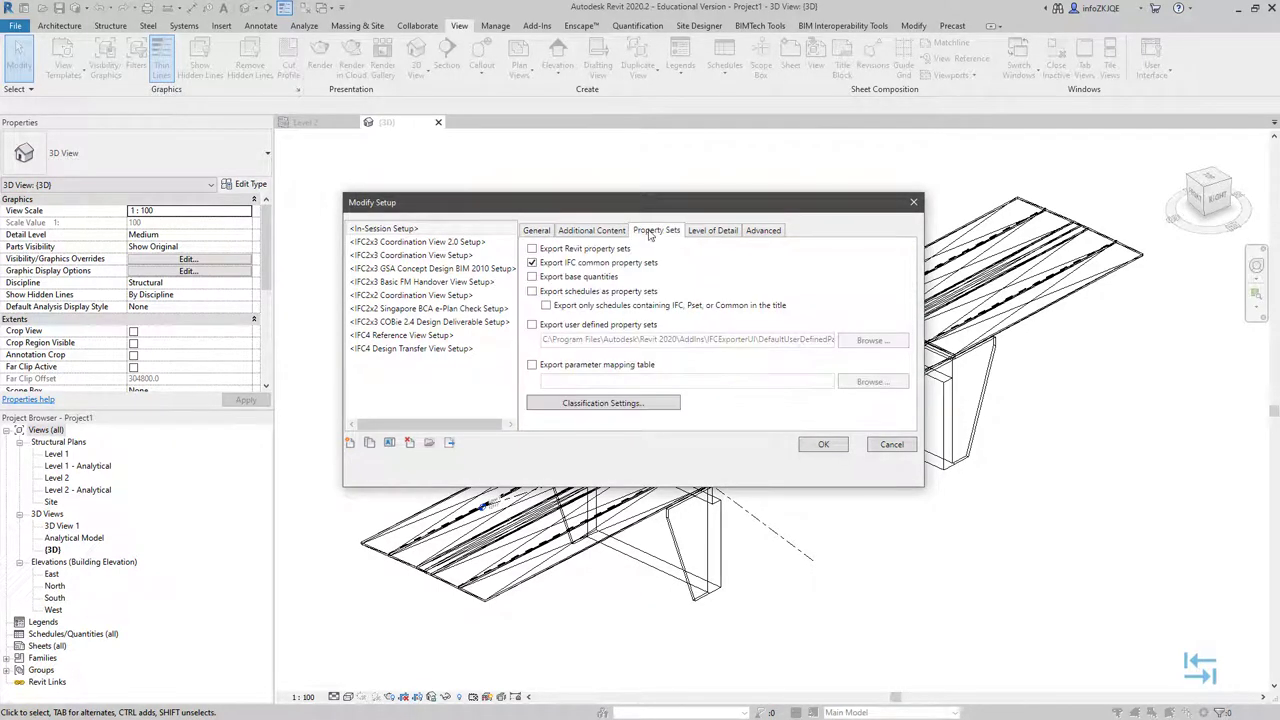
pyautogui.click(823, 446)
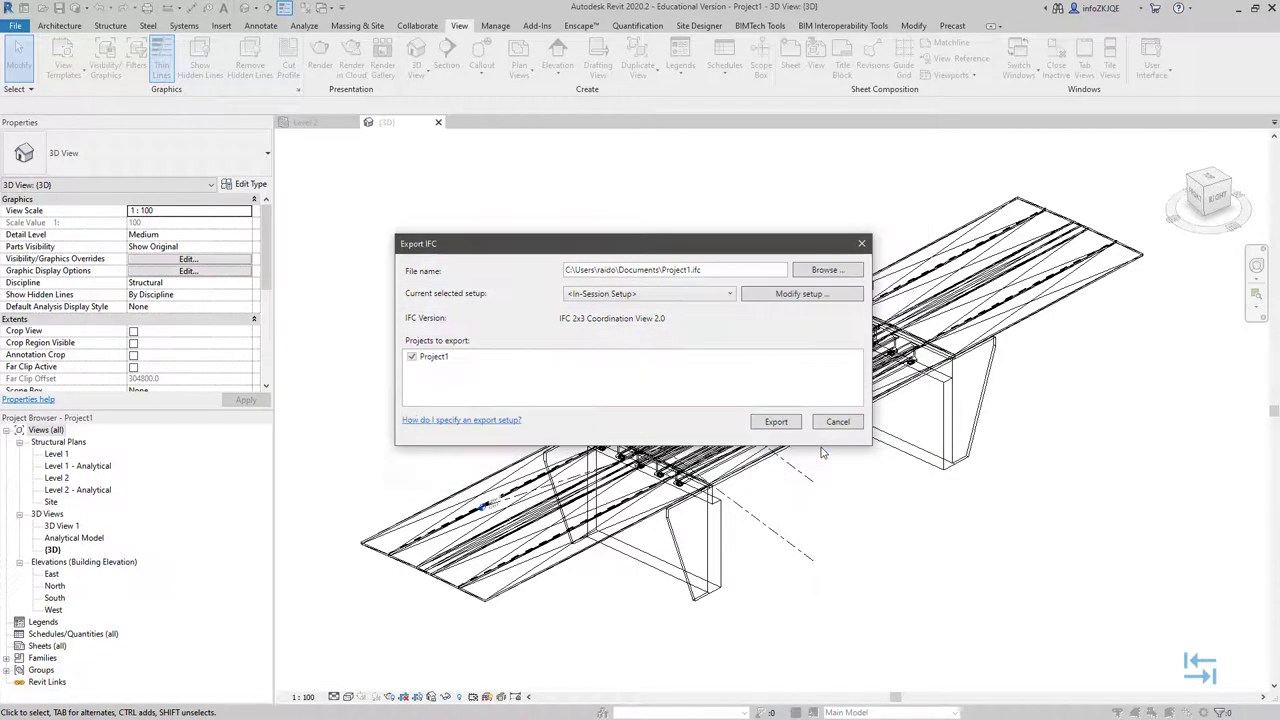
# - Export the model as Ehitajate-tee-IFC4-BridgeComponents.ifc into Desktop's Tööprojekt folder
pyautogui.click(826, 272)
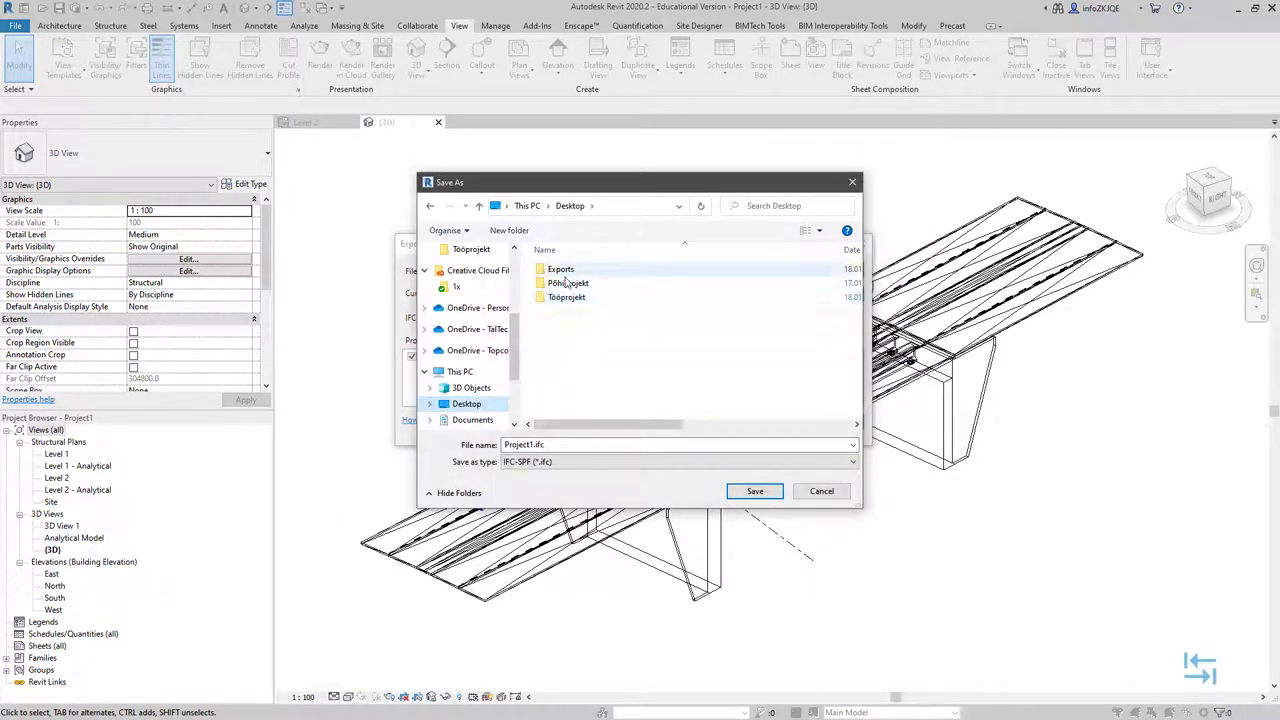
pyautogui.doubleClick(566, 297)
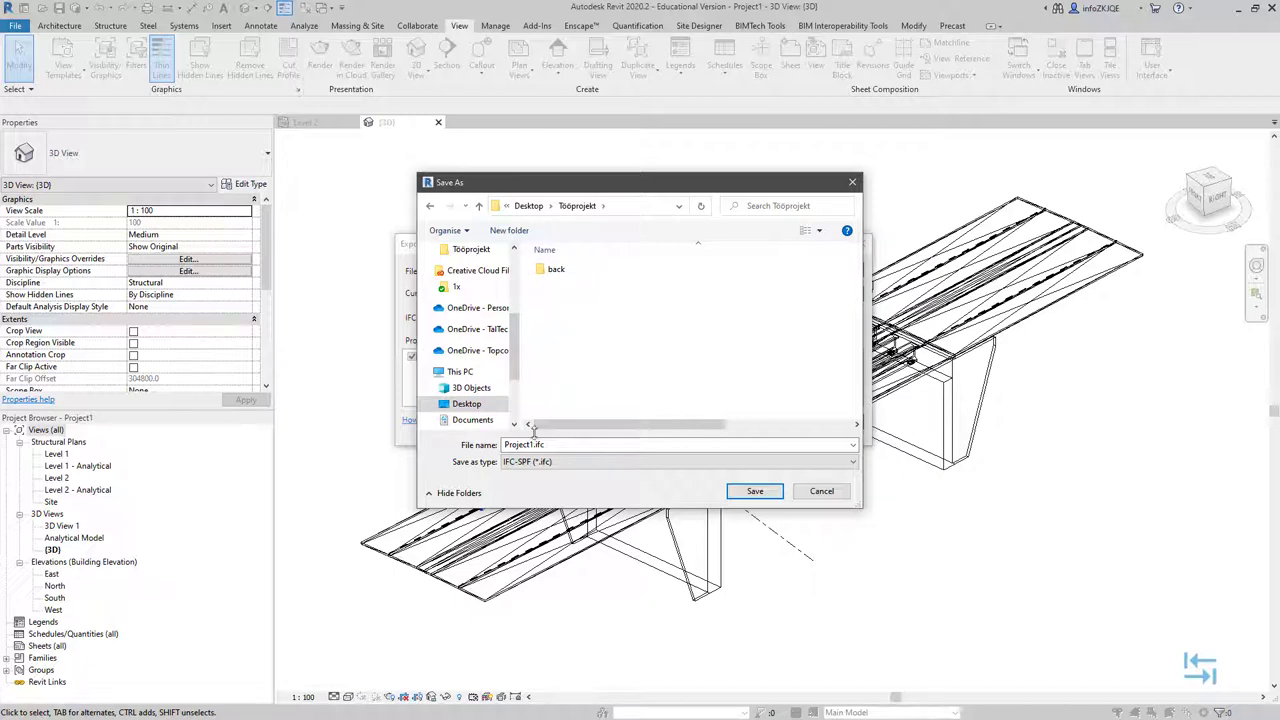
pyautogui.write('Ehitajte')
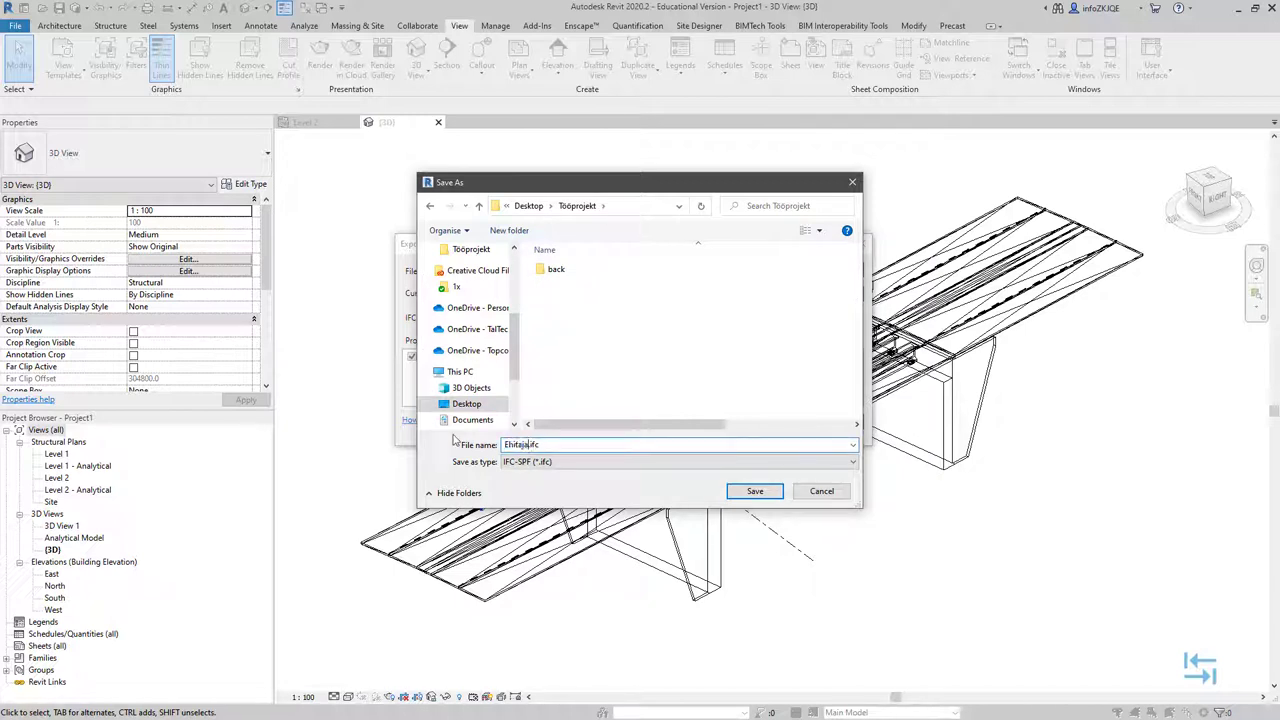
pyautogui.write('te-tee')
pyautogui.write('-IFC4')
pyautogui.write('gener')
pyautogui.press('BackSpace')
pyautogui.press('BackSpace')
pyautogui.press('BackSpace')
pyautogui.write('BridgeComponents')
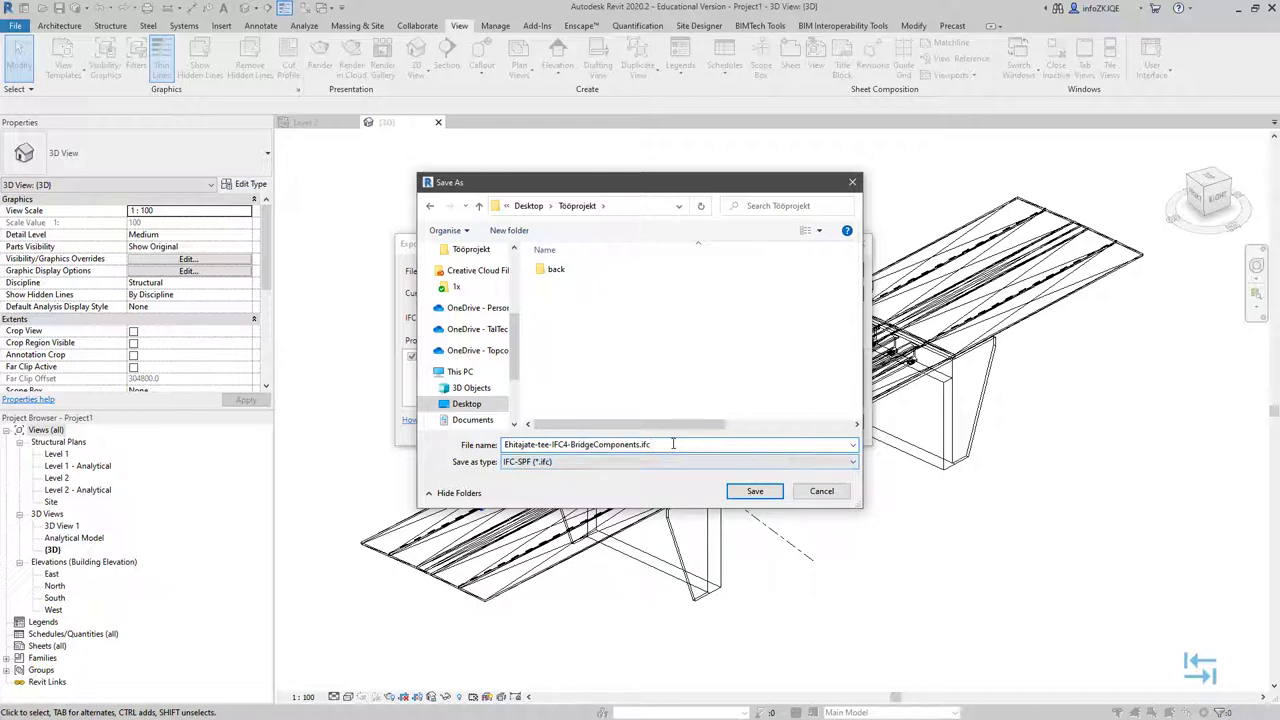
pyautogui.click(673, 444)
pyautogui.click(755, 491)
pyautogui.click(781, 428)
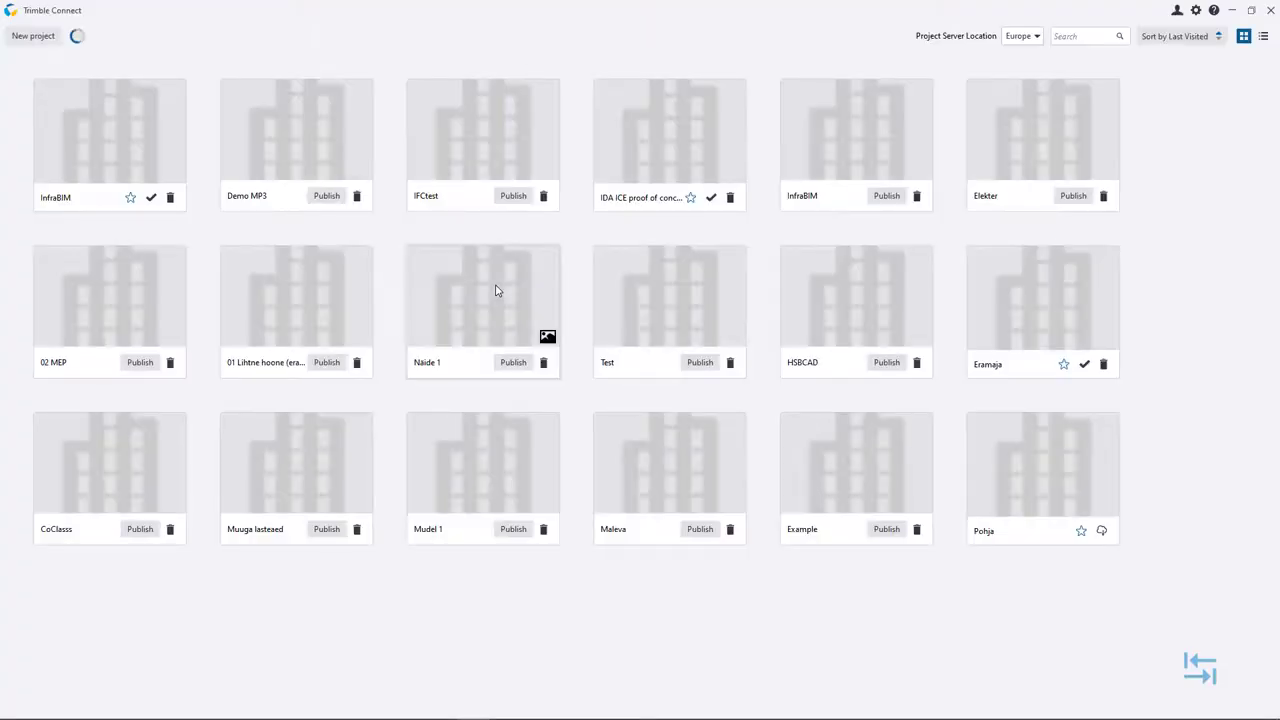
# - Create the unpublished local project 'Ehitajate tee - BridgeComponents' in Trimble Connect
pyautogui.click(28, 40)
pyautogui.write('Ehitajate t')
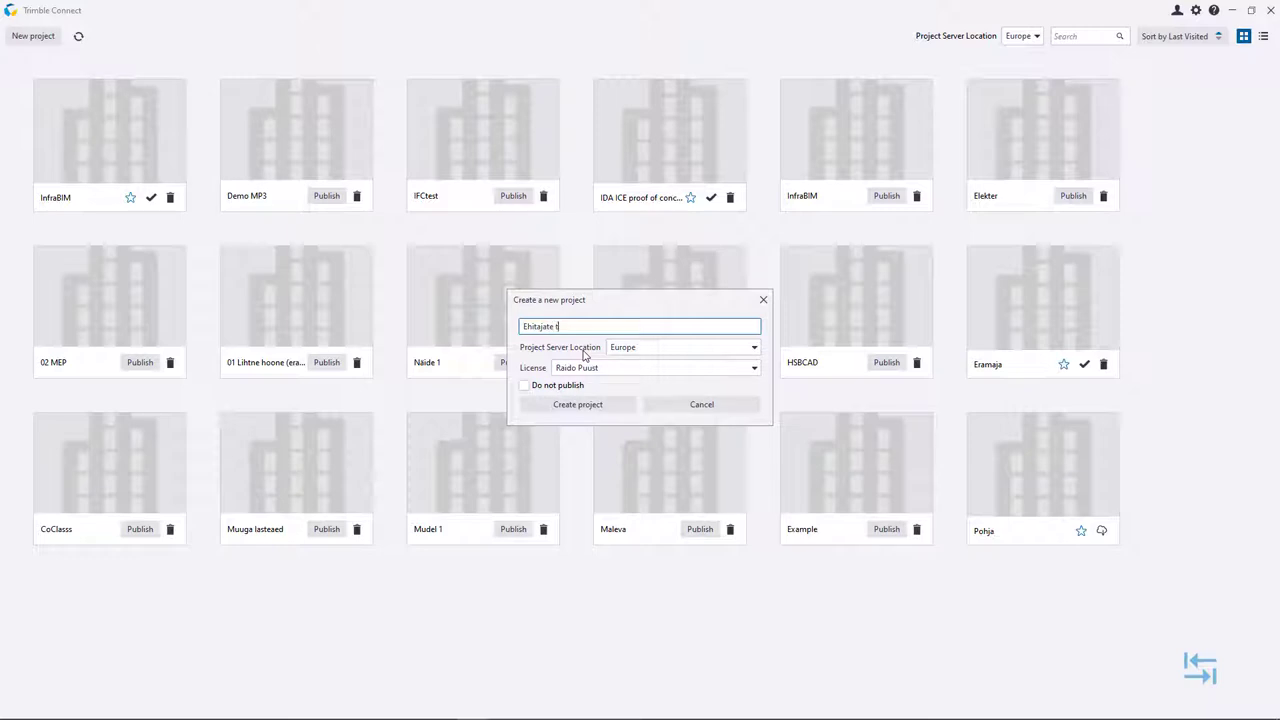
pyautogui.write(' - BI')
pyautogui.write('Components')
pyautogui.click(524, 386)
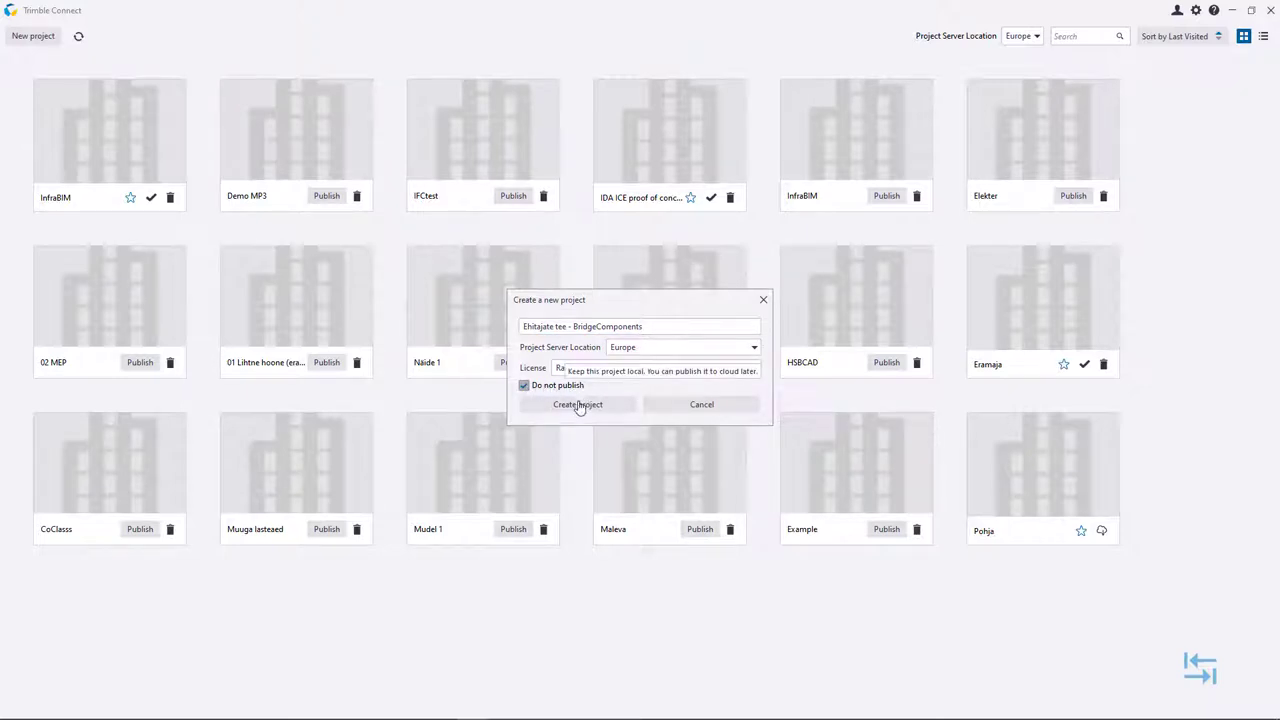
pyautogui.click(577, 408)
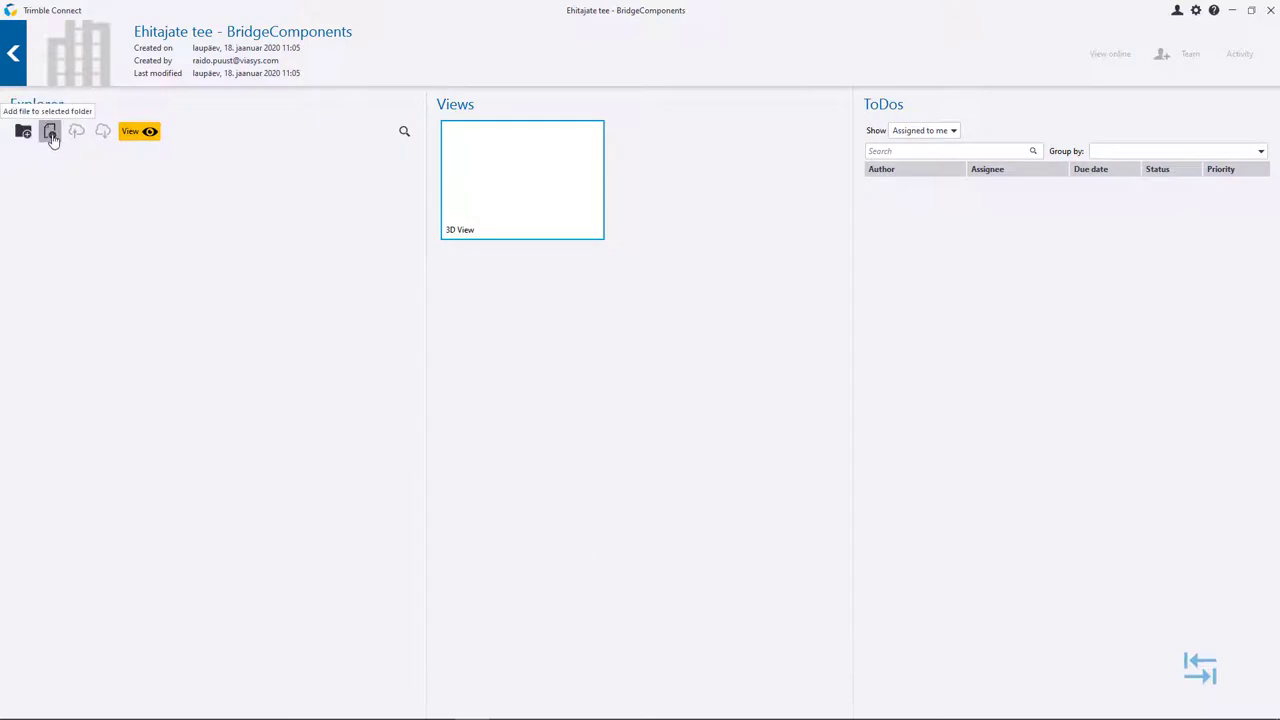
# - Upload Ehitajate-tee-IFC4-BridgeComponents.ifc from Tööprojekt and open it in the 3D viewer
pyautogui.click(51, 133)
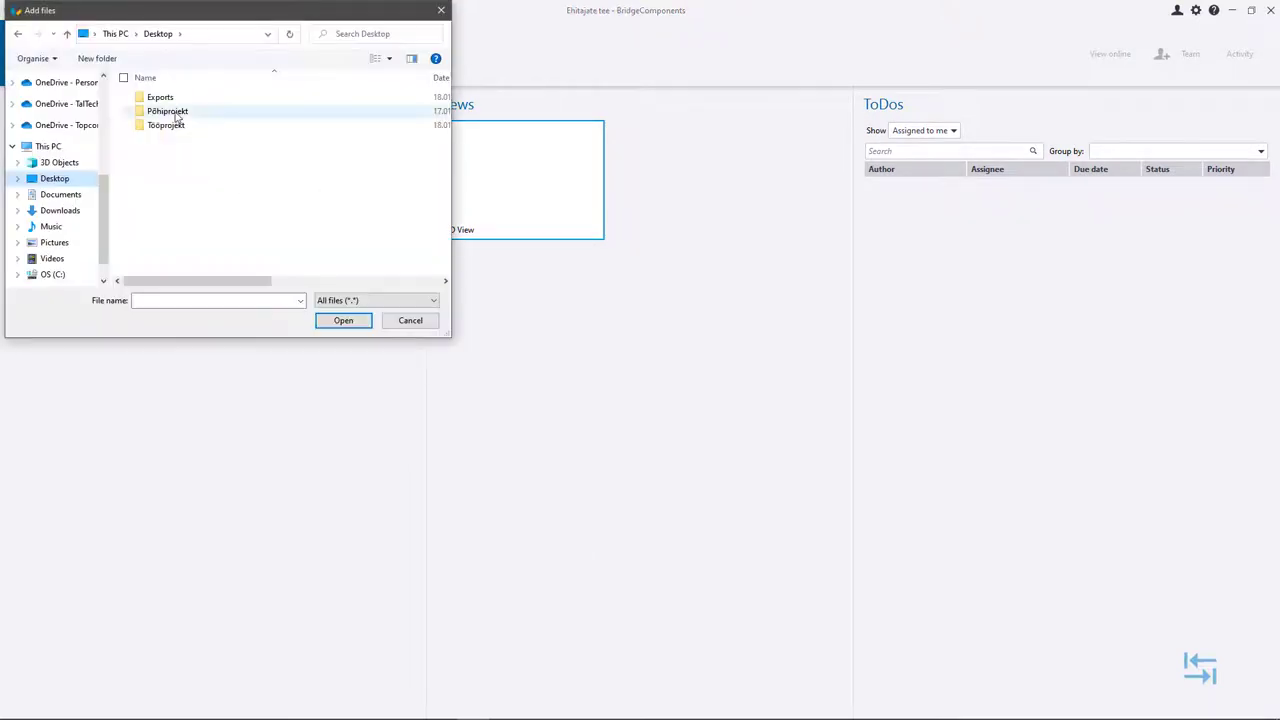
pyautogui.doubleClick(166, 125)
pyautogui.click(270, 114)
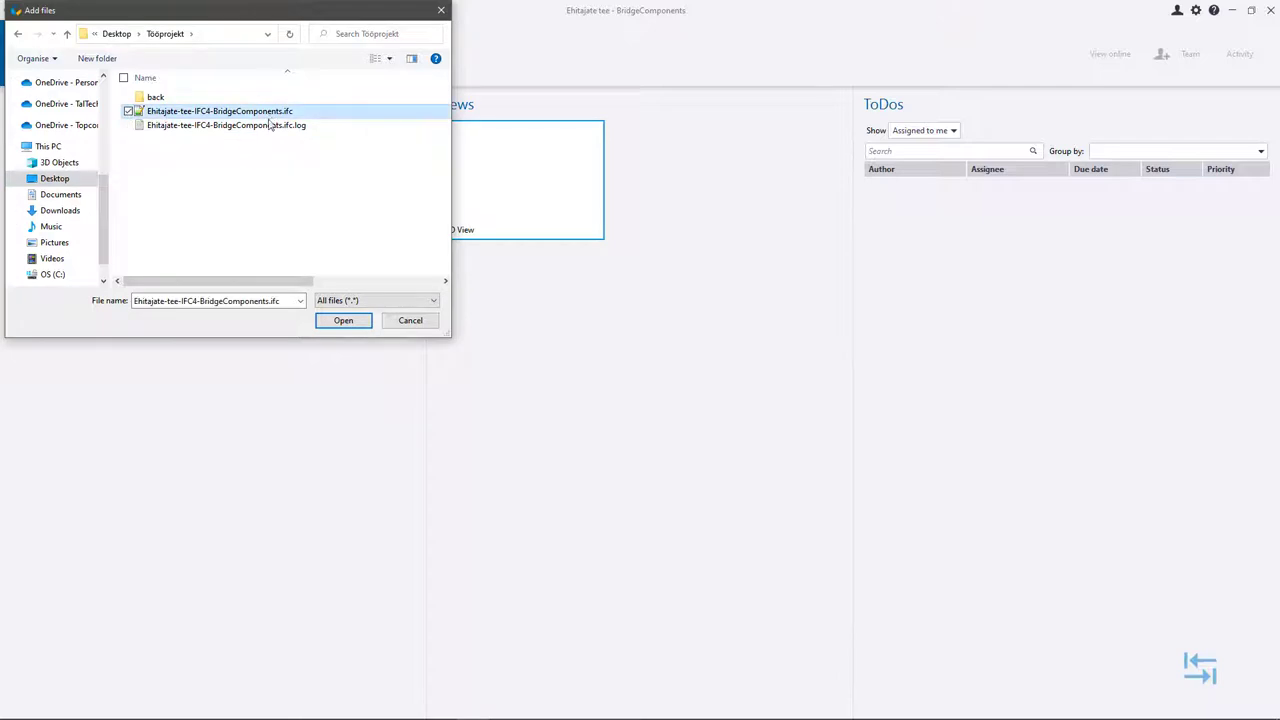
pyautogui.click(345, 322)
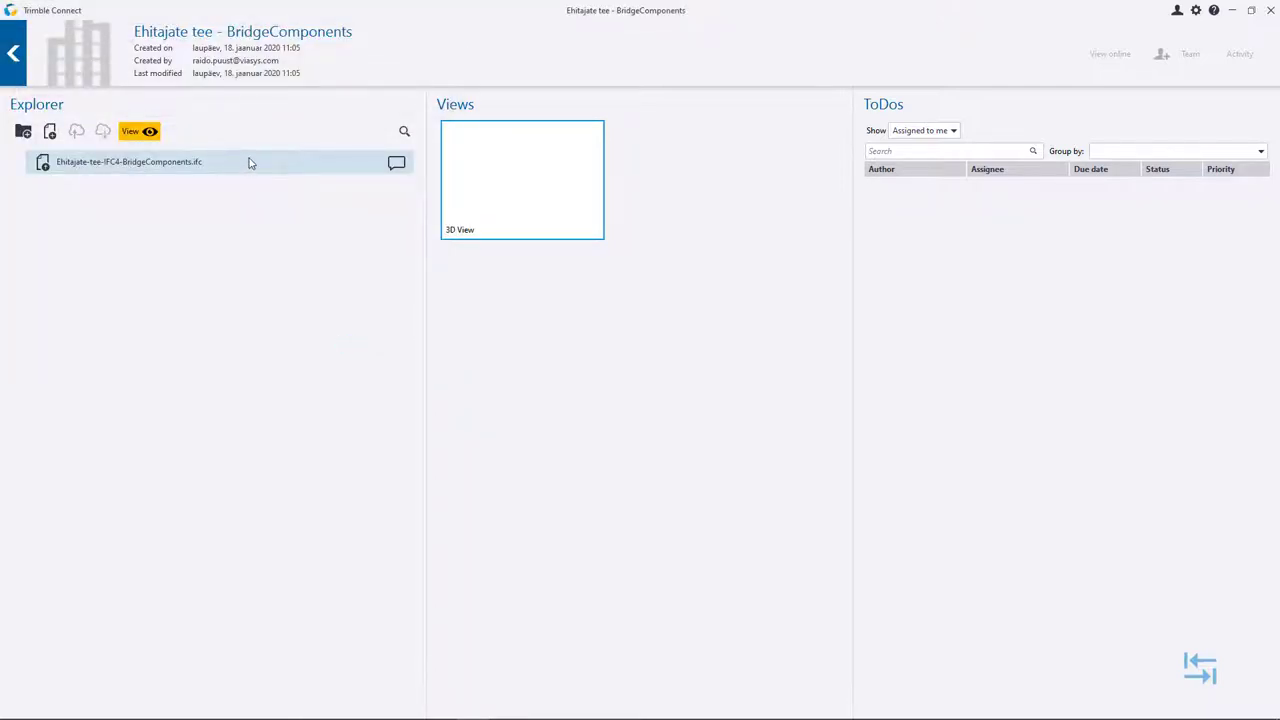
pyautogui.click(121, 172)
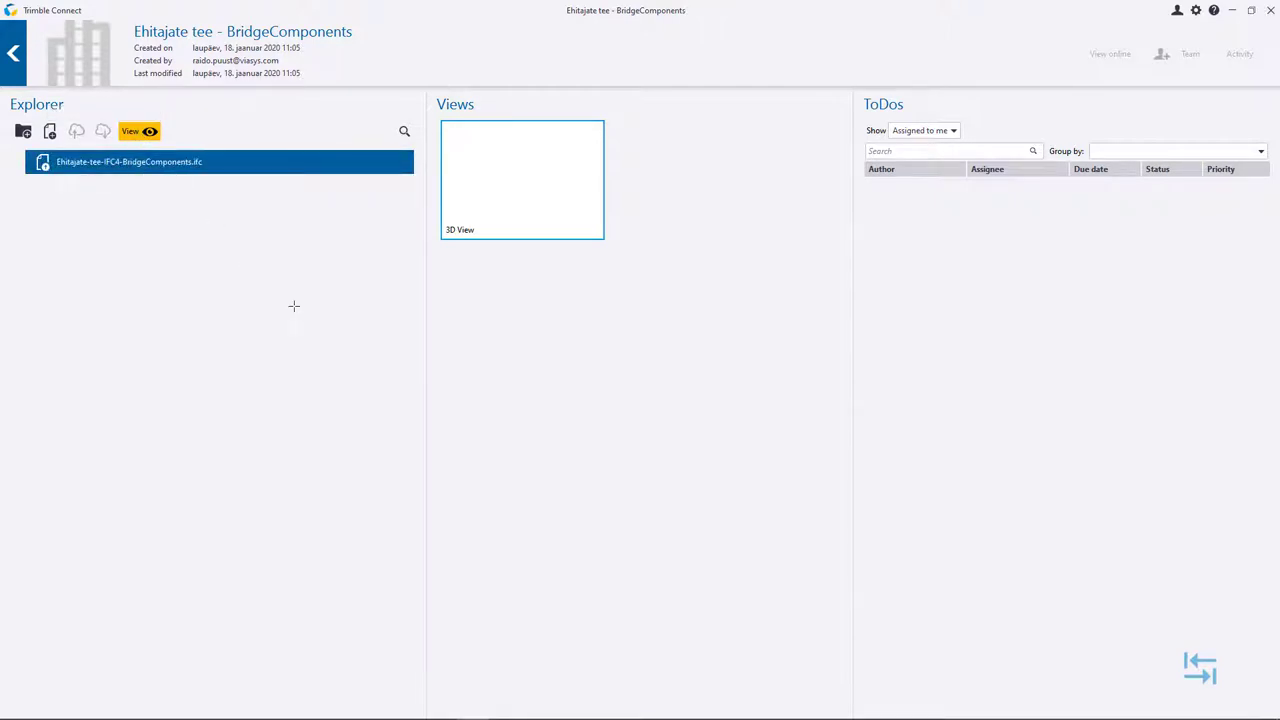
pyautogui.click(128, 131)
# - Inspect the bridge model and its deck, then go back to the project overview and minimize Trimble Connect
pyautogui.scroll(-1, 576, 364)
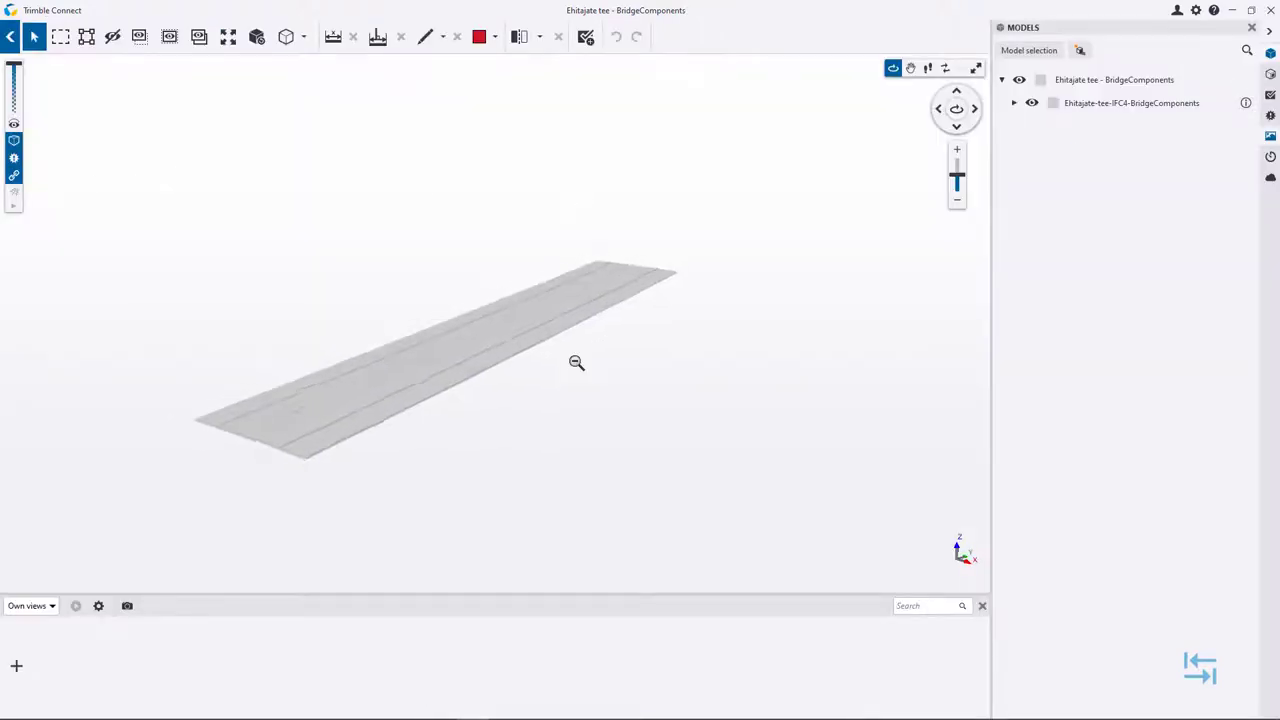
pyautogui.scroll(-3, 577, 363)
pyautogui.scroll(3, 514, 423)
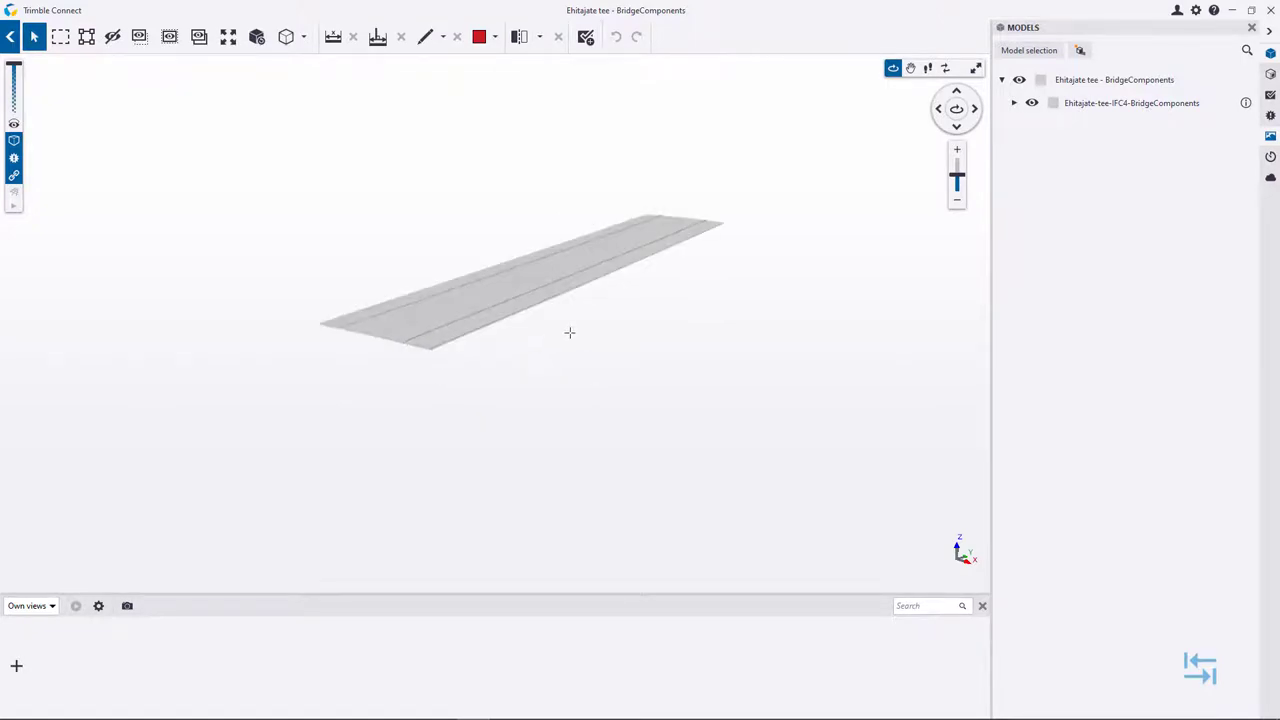
pyautogui.moveTo(514, 341)
pyautogui.mouseDown()
pyautogui.moveTo(600, 349)
pyautogui.moveTo(717, 334)
pyautogui.moveTo(543, 331)
pyautogui.moveTo(535, 143)
pyautogui.mouseUp()
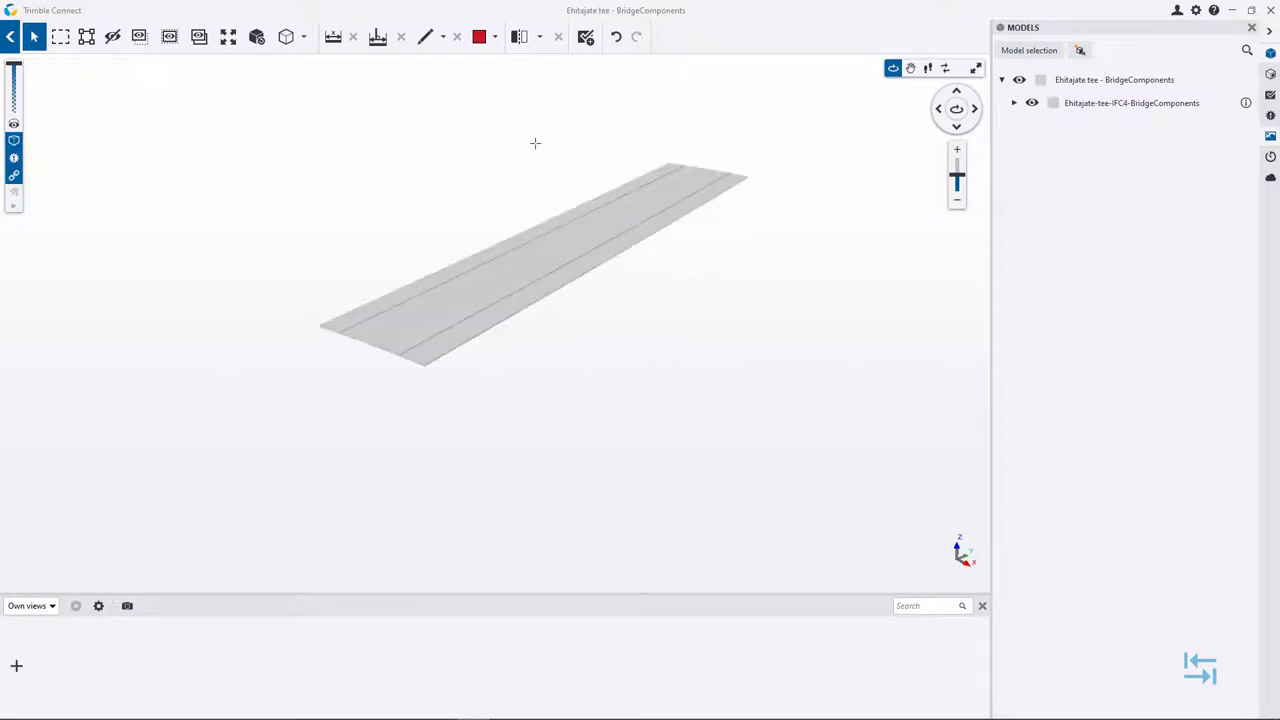
pyautogui.moveTo(664, 281); pyautogui.dragTo(646, 329, button='middle')
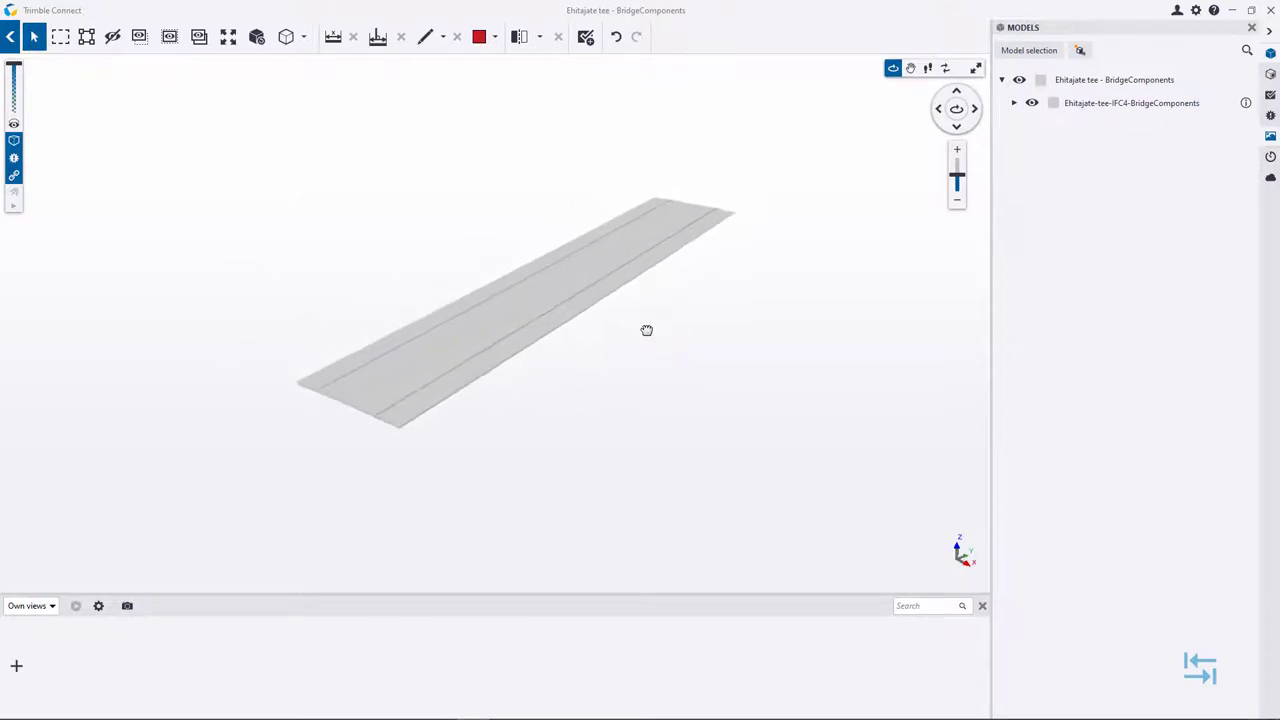
pyautogui.click(471, 310)
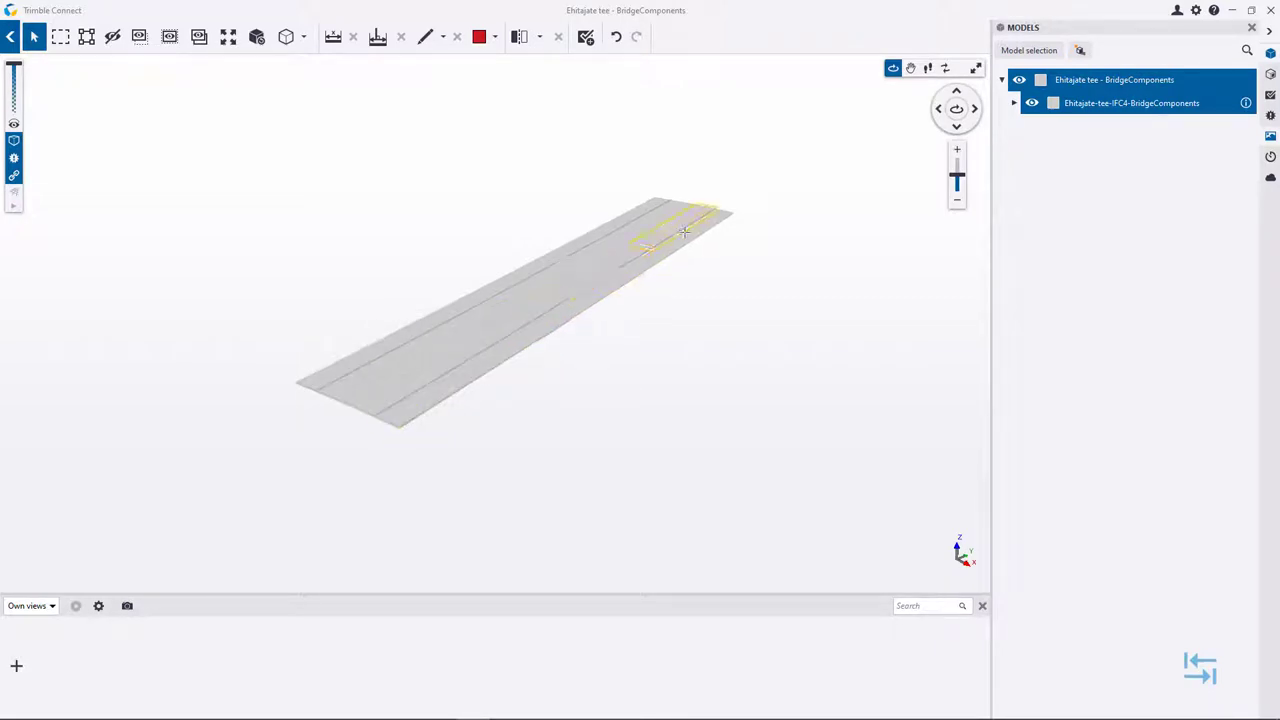
pyautogui.click(745, 230)
pyautogui.click(11, 38)
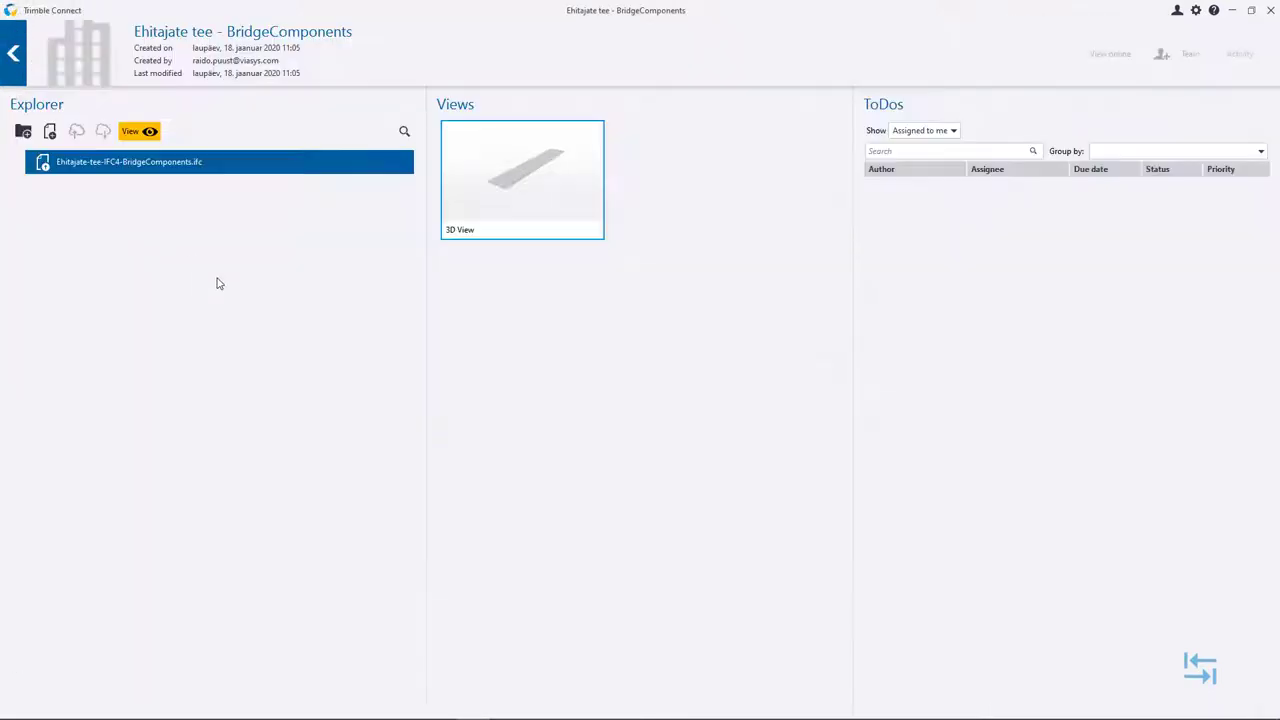
pyautogui.click(1234, 10)
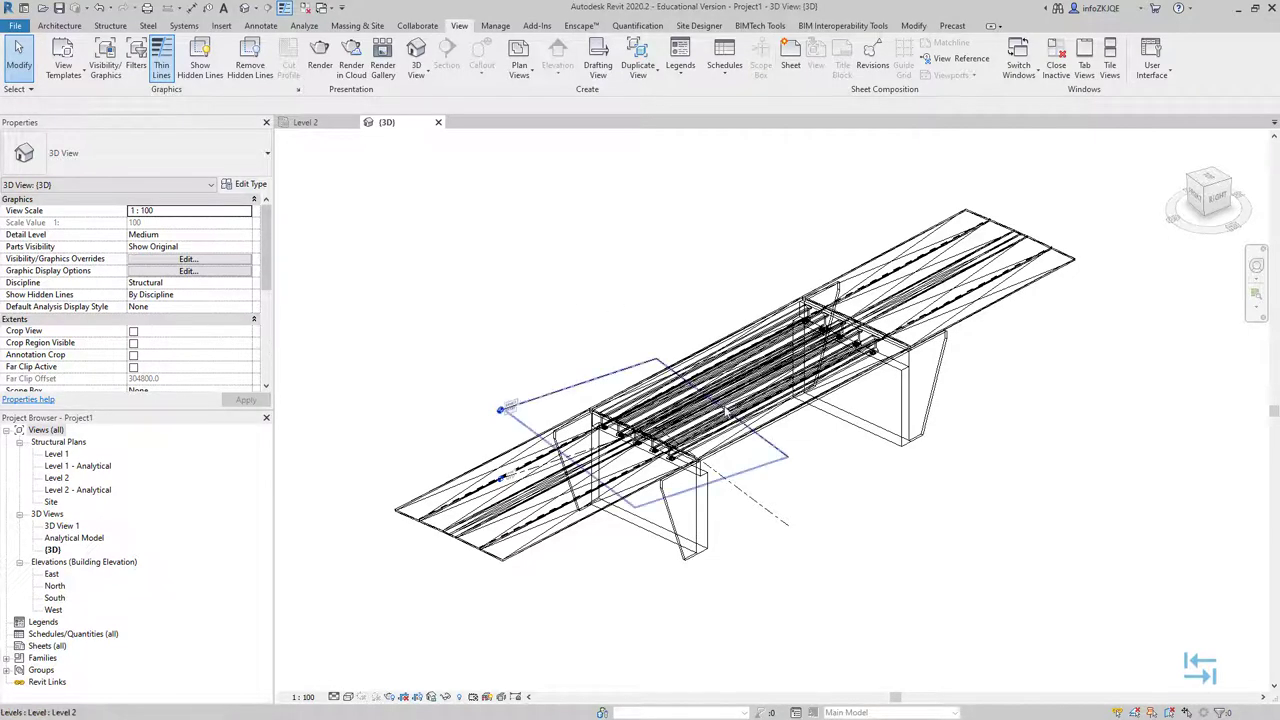
# - Select the bridge abutment in the 3D view and bring up the BIM Interoperability Tools ribbon
pyautogui.click(686, 536)
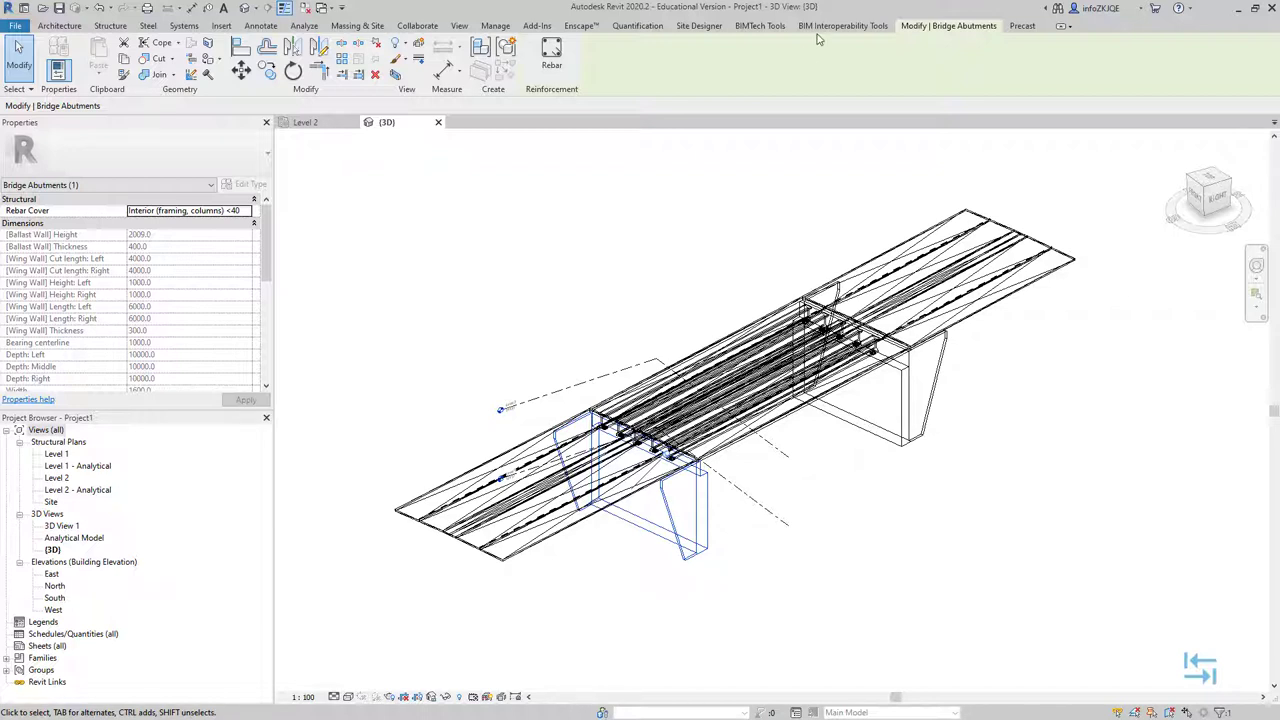
pyautogui.click(862, 27)
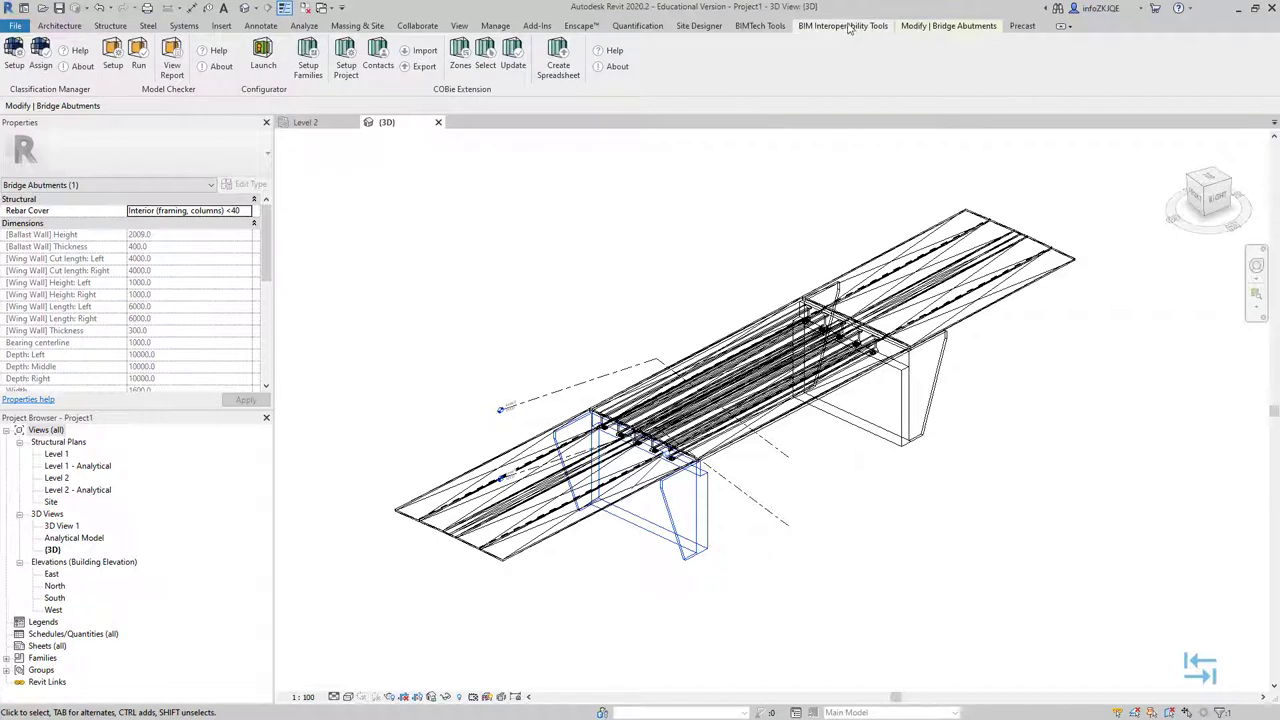
# - Set up Classification Manager with the IFC4 Add 1 and IFC2x3 TC1 Database from Recent
pyautogui.click(15, 60)
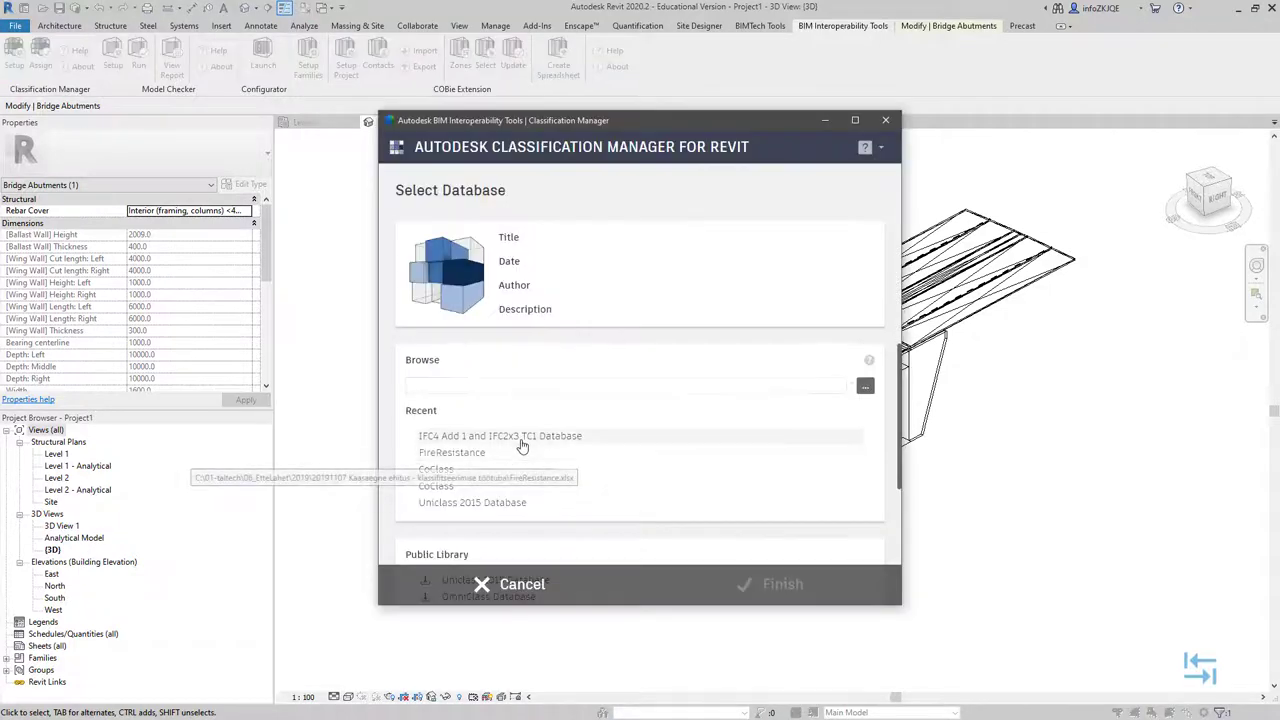
pyautogui.click(520, 438)
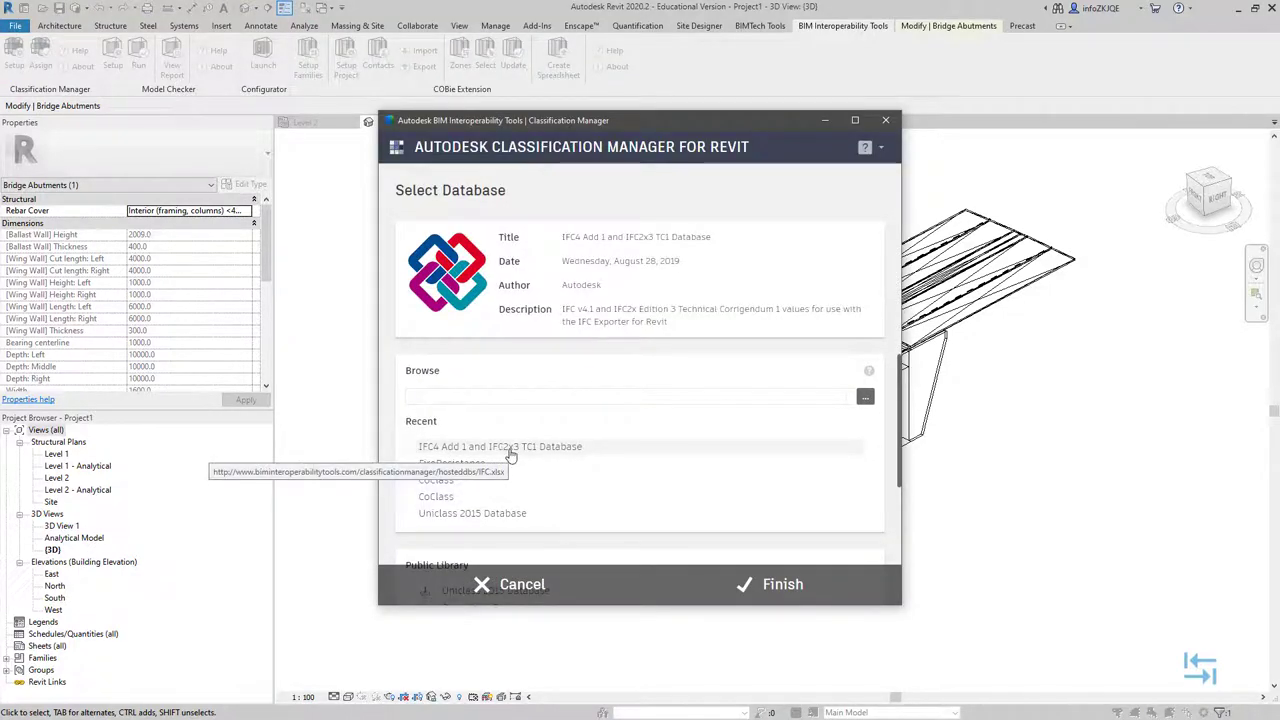
pyautogui.click(793, 586)
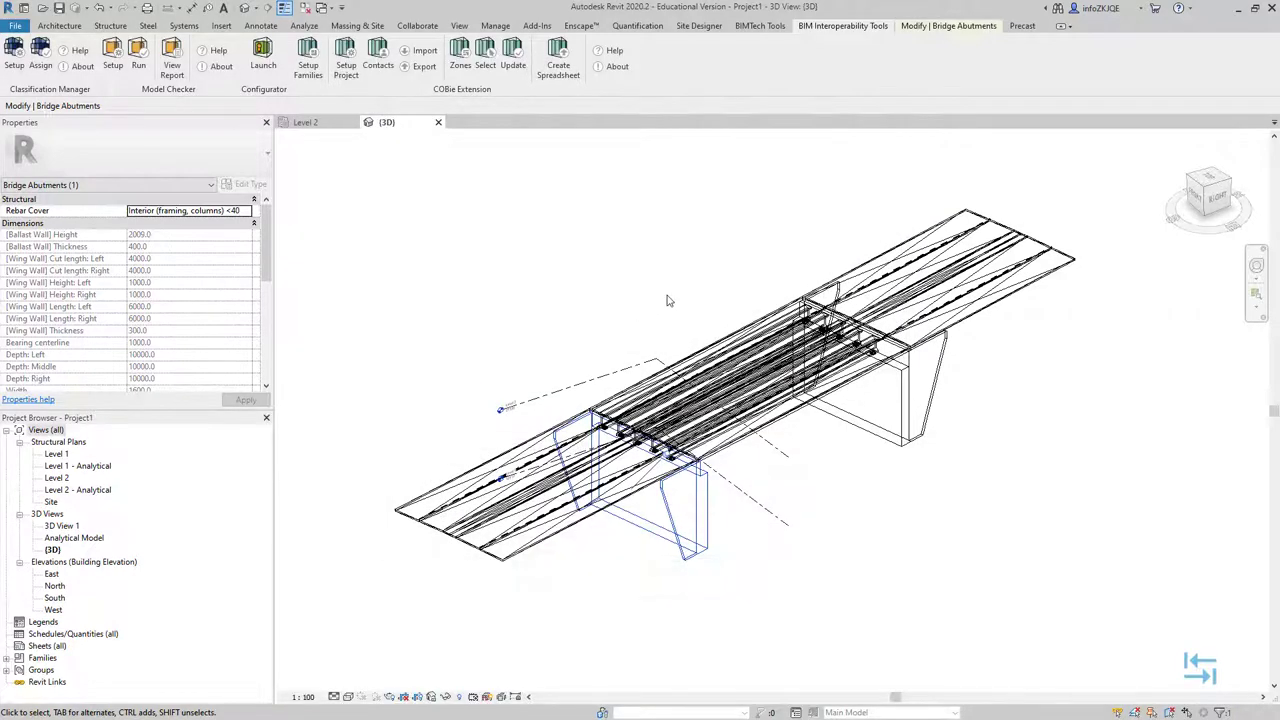
pyautogui.click(495, 26)
# - Inspect the IFCExportAs project parameter's properties and assigned categories, then close Parameter Properties
pyautogui.click(196, 55)
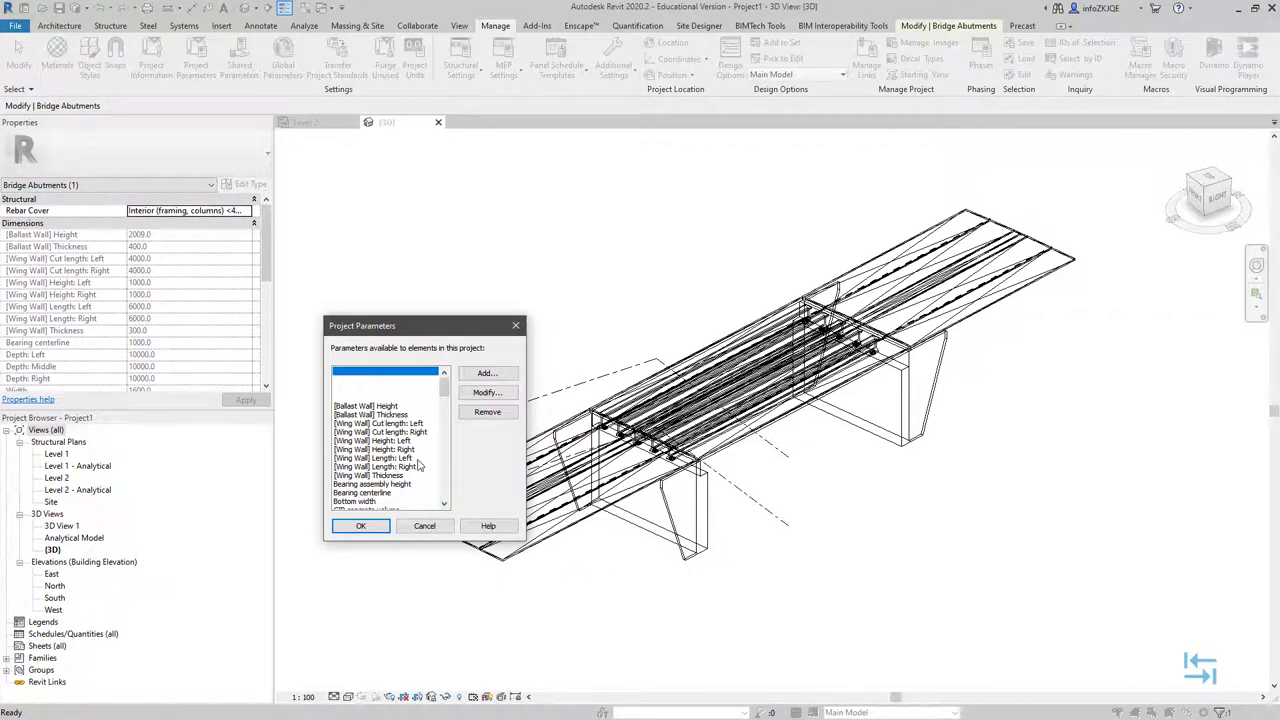
pyautogui.moveTo(443, 388); pyautogui.dragTo(443, 436)
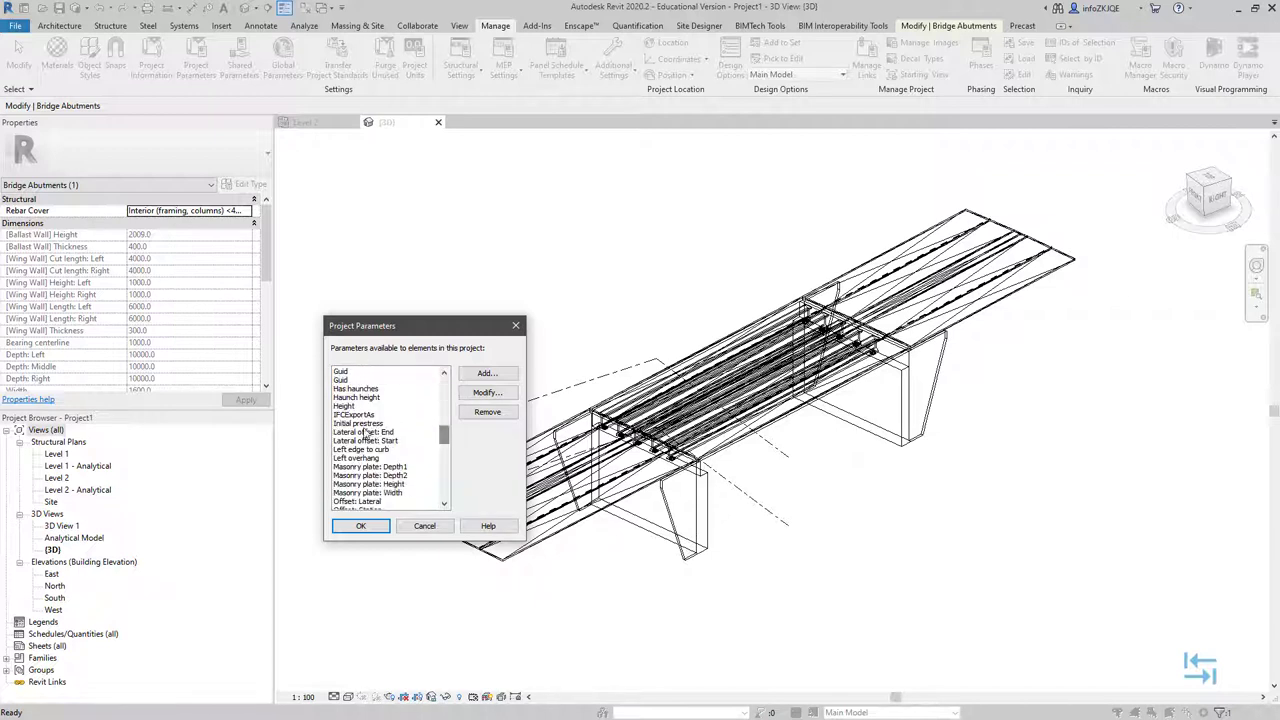
pyautogui.click(350, 414)
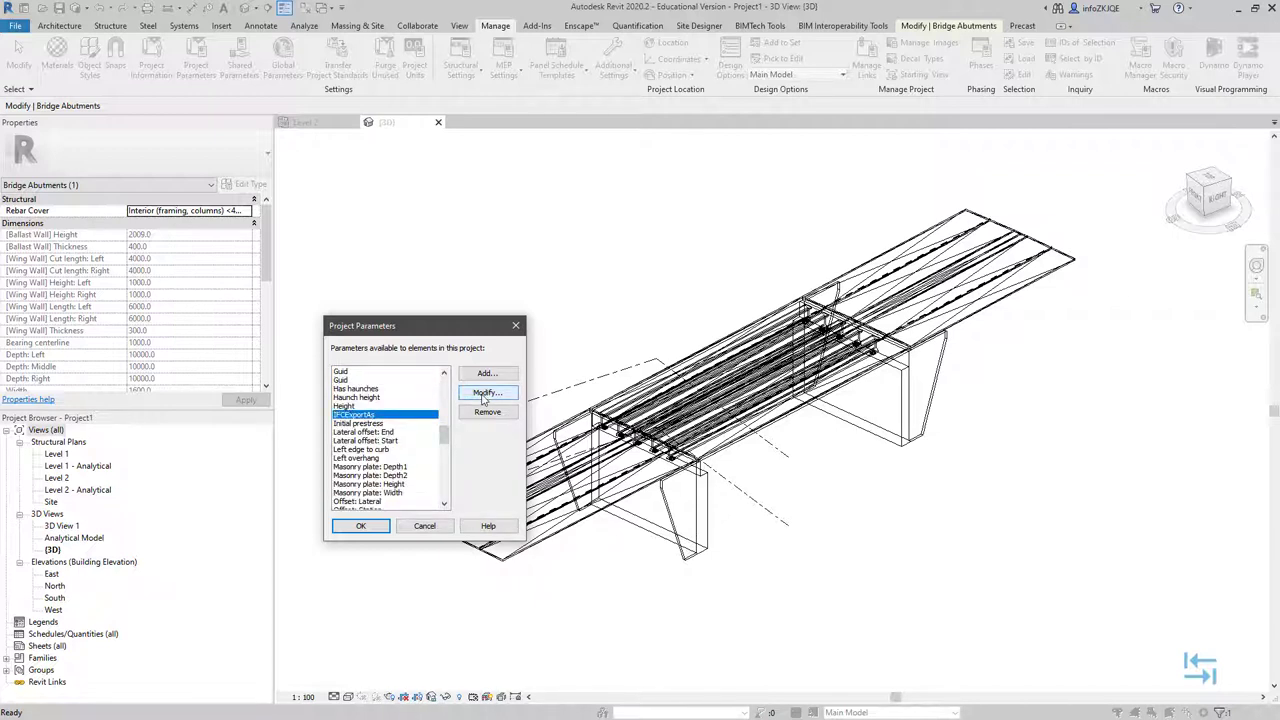
pyautogui.click(487, 392)
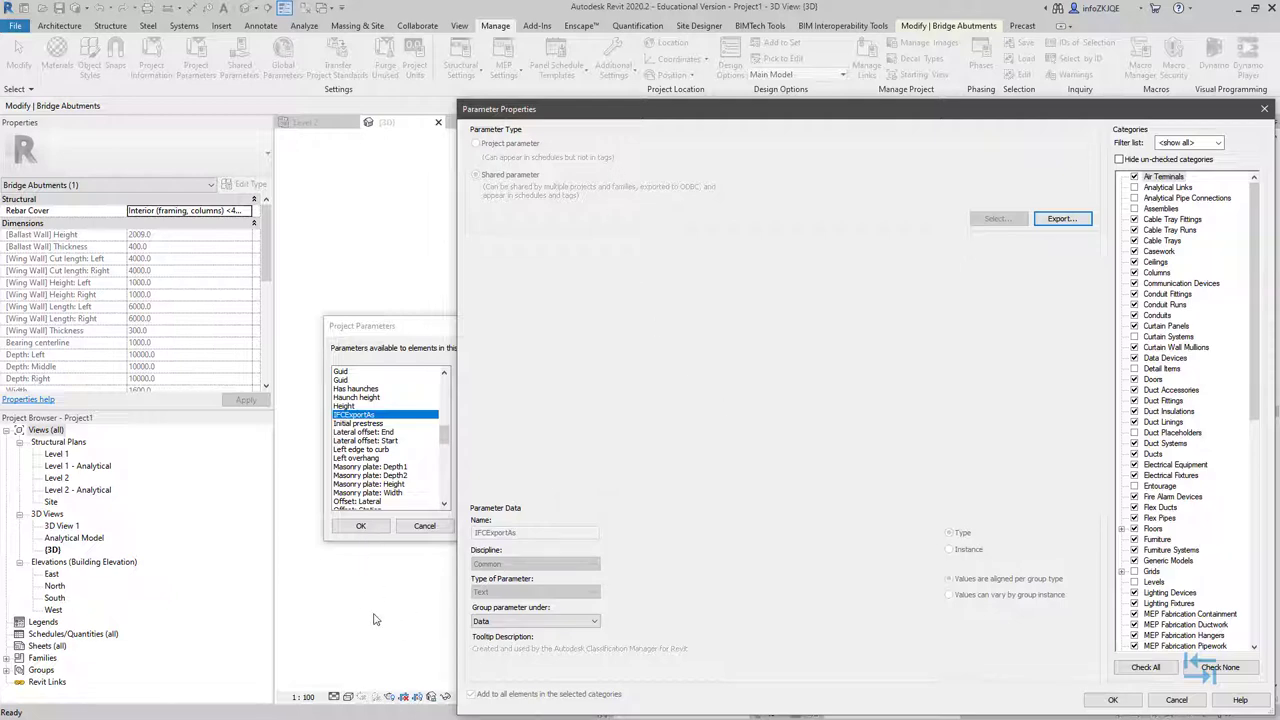
pyautogui.moveTo(692, 109); pyautogui.dragTo(596, 460)
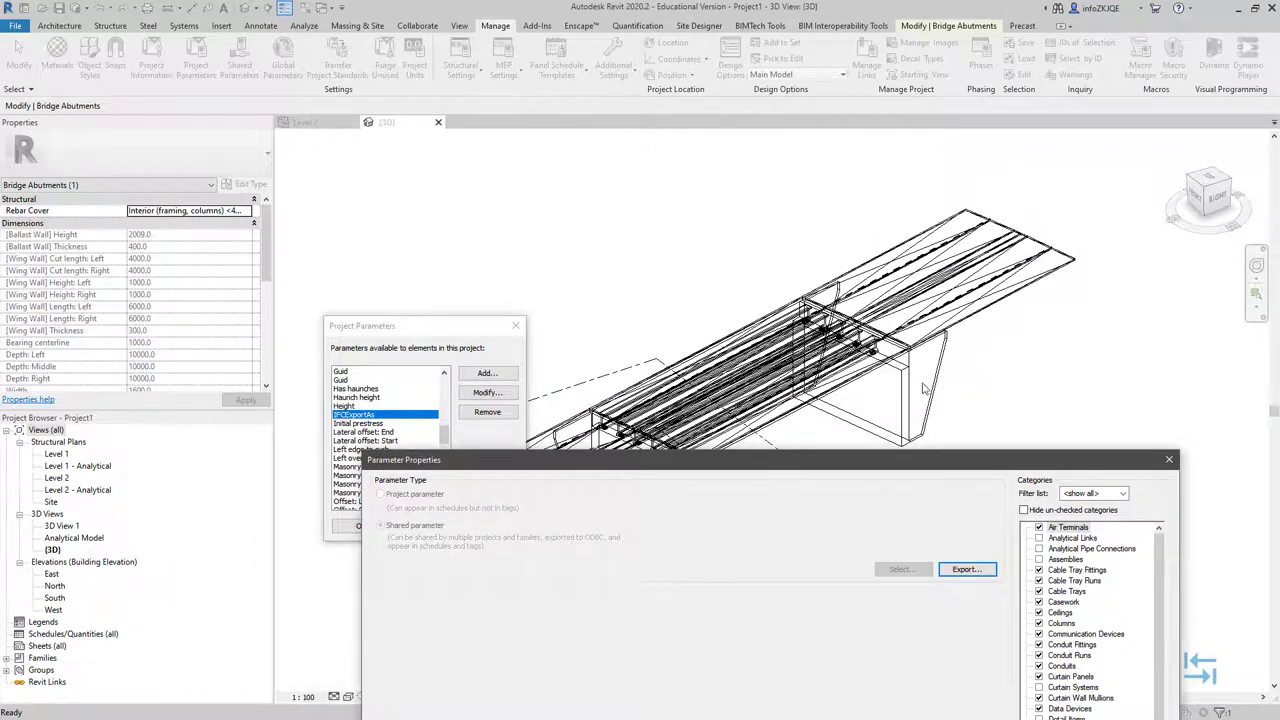
pyautogui.moveTo(683, 459); pyautogui.dragTo(609, 57)
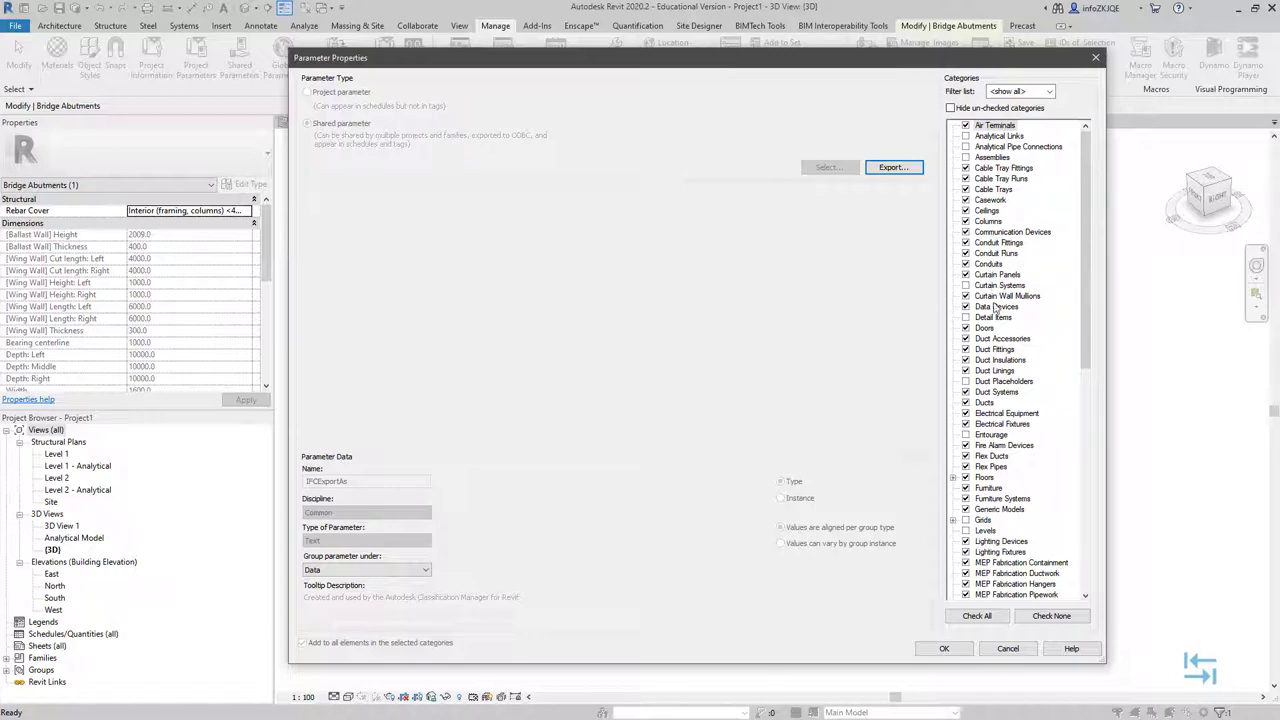
pyautogui.moveTo(1087, 313); pyautogui.dragTo(1096, 428)
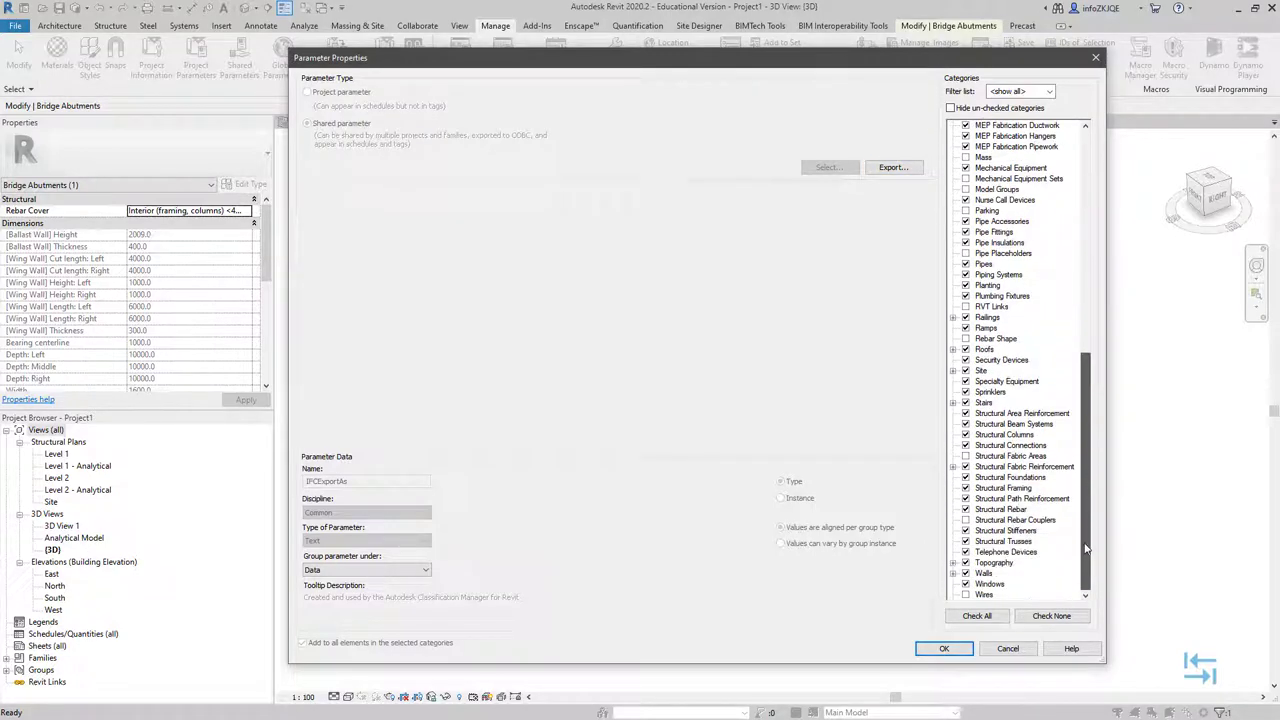
pyautogui.moveTo(1096, 428); pyautogui.dragTo(1088, 290)
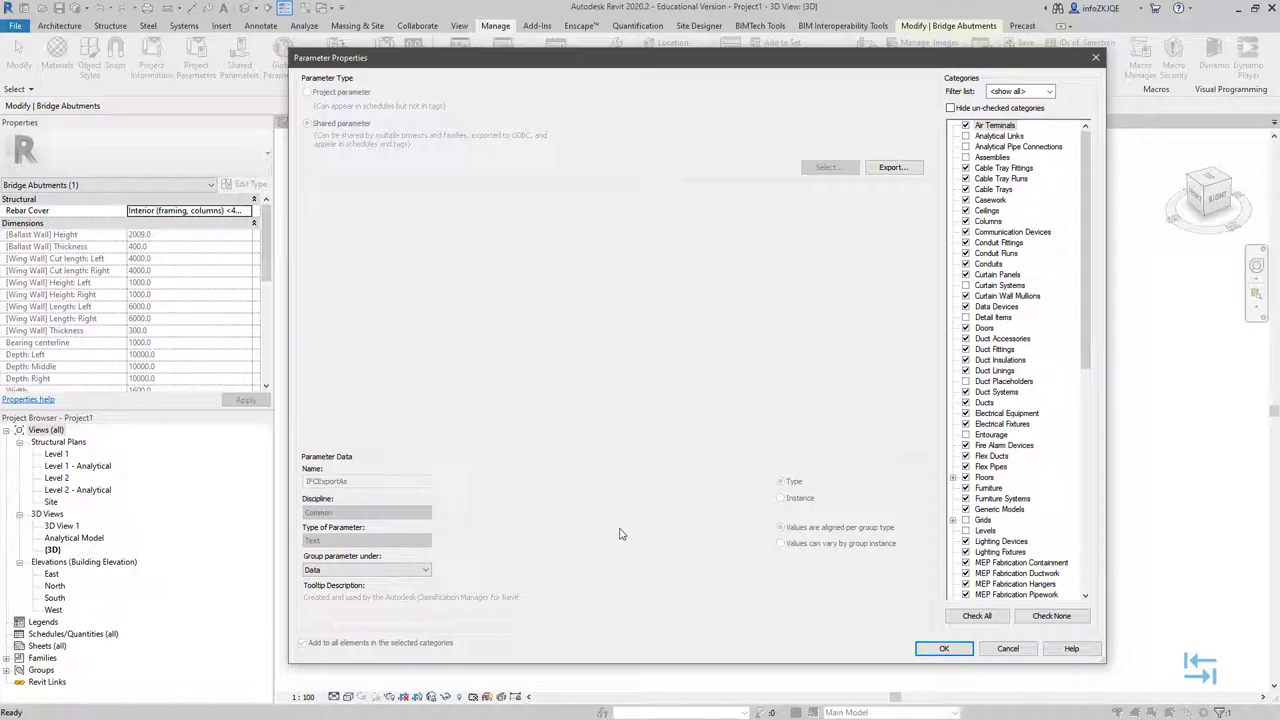
pyautogui.press('Return')
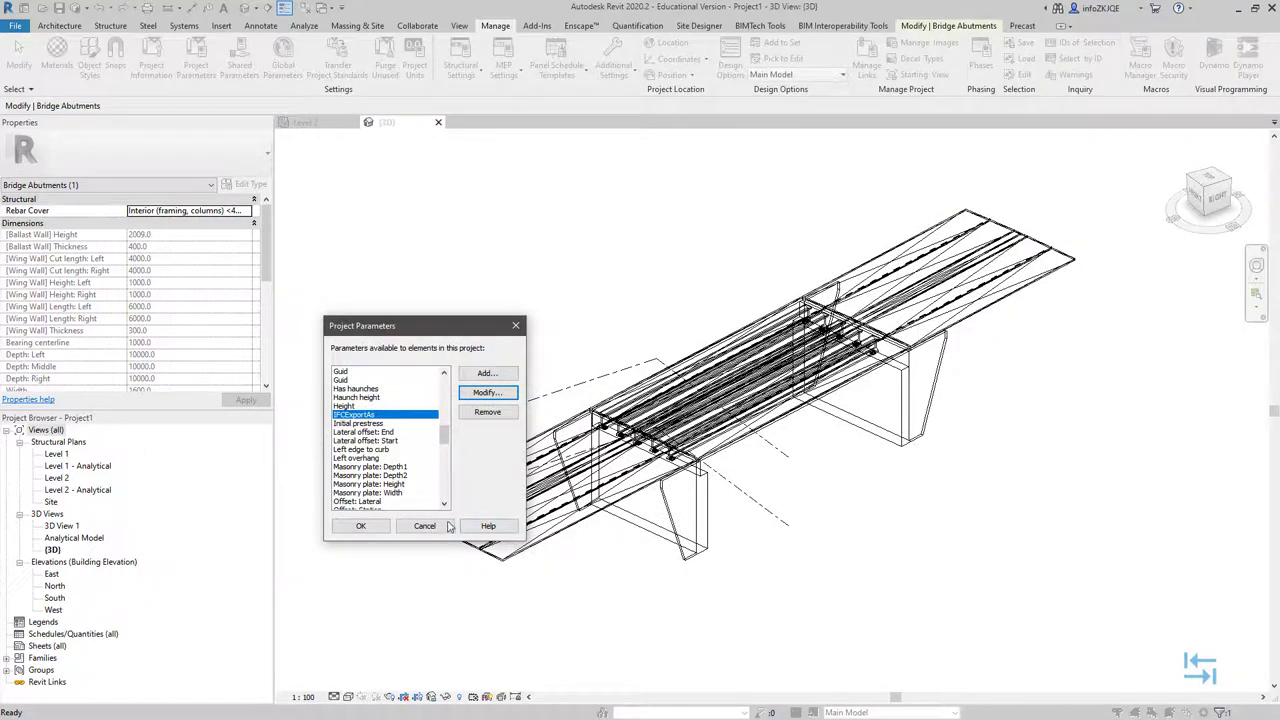
# - Close Project Parameters, reselect the abutment and assign it IfcFooting from the 2X3 TC1 class mappings
pyautogui.click(418, 524)
pyautogui.click(688, 558)
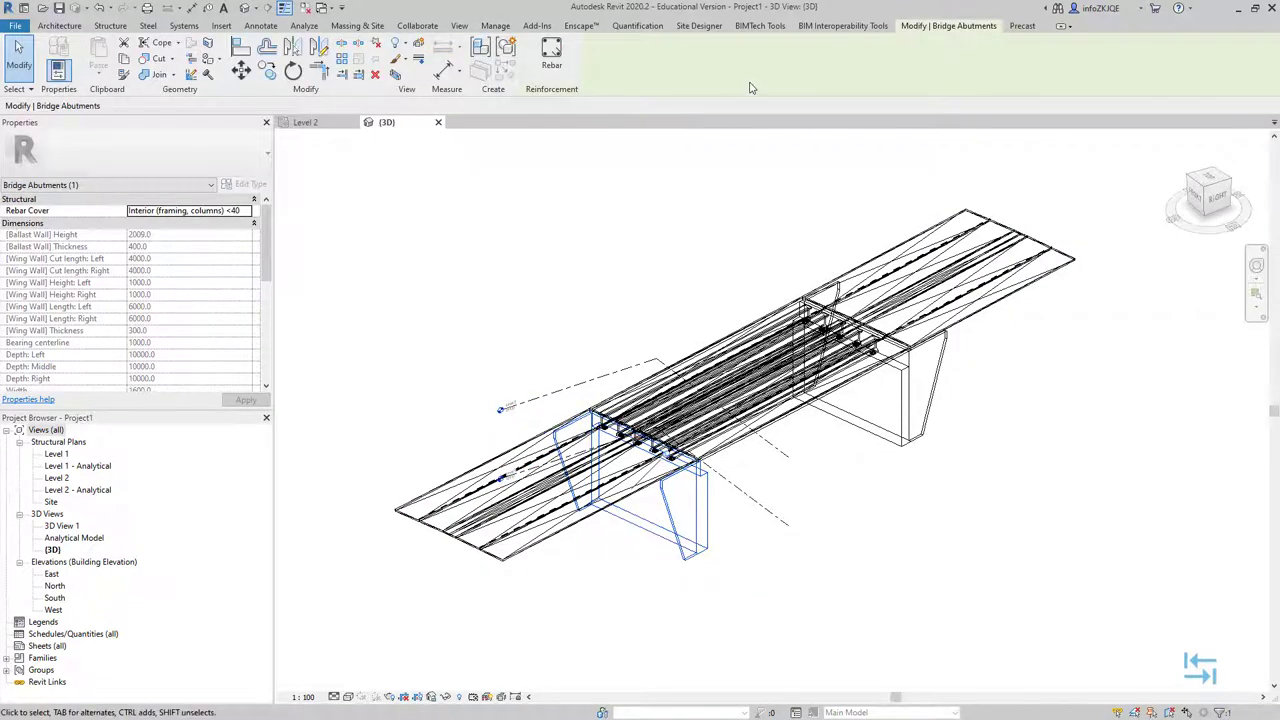
pyautogui.scroll(1, 90, 46)
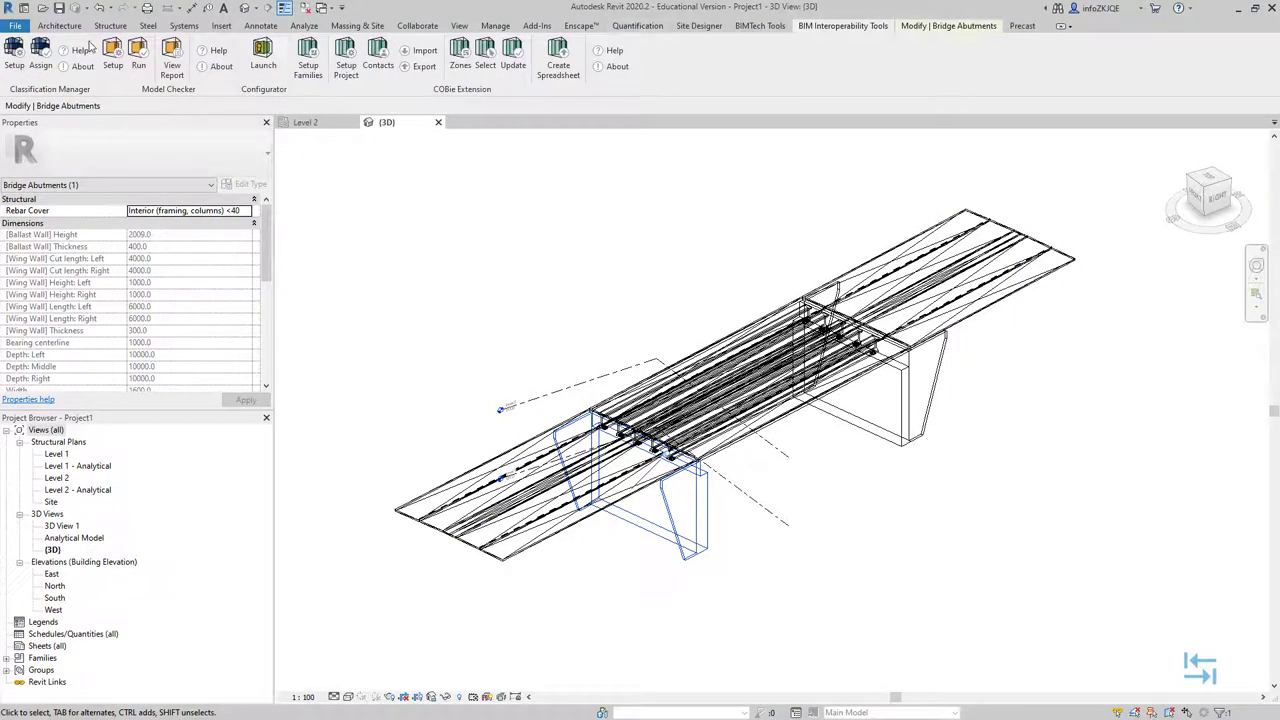
pyautogui.click(41, 62)
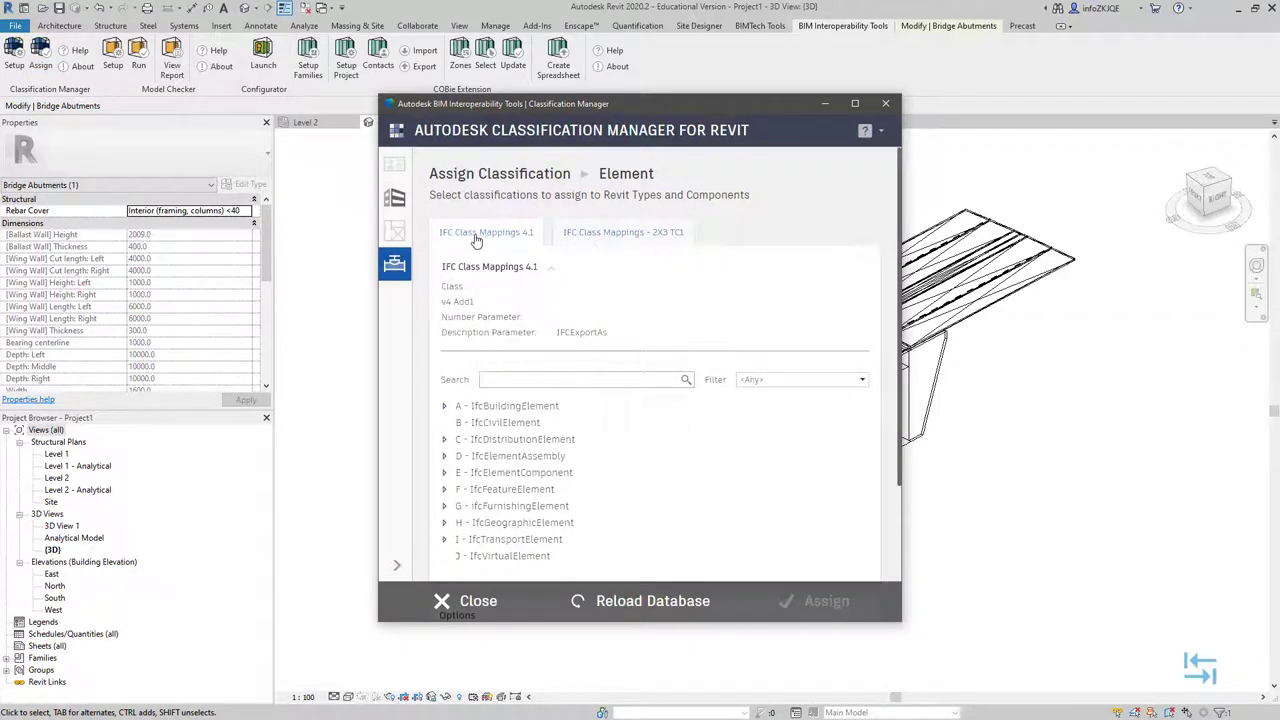
pyautogui.click(616, 240)
pyautogui.scroll(-5, 502, 530)
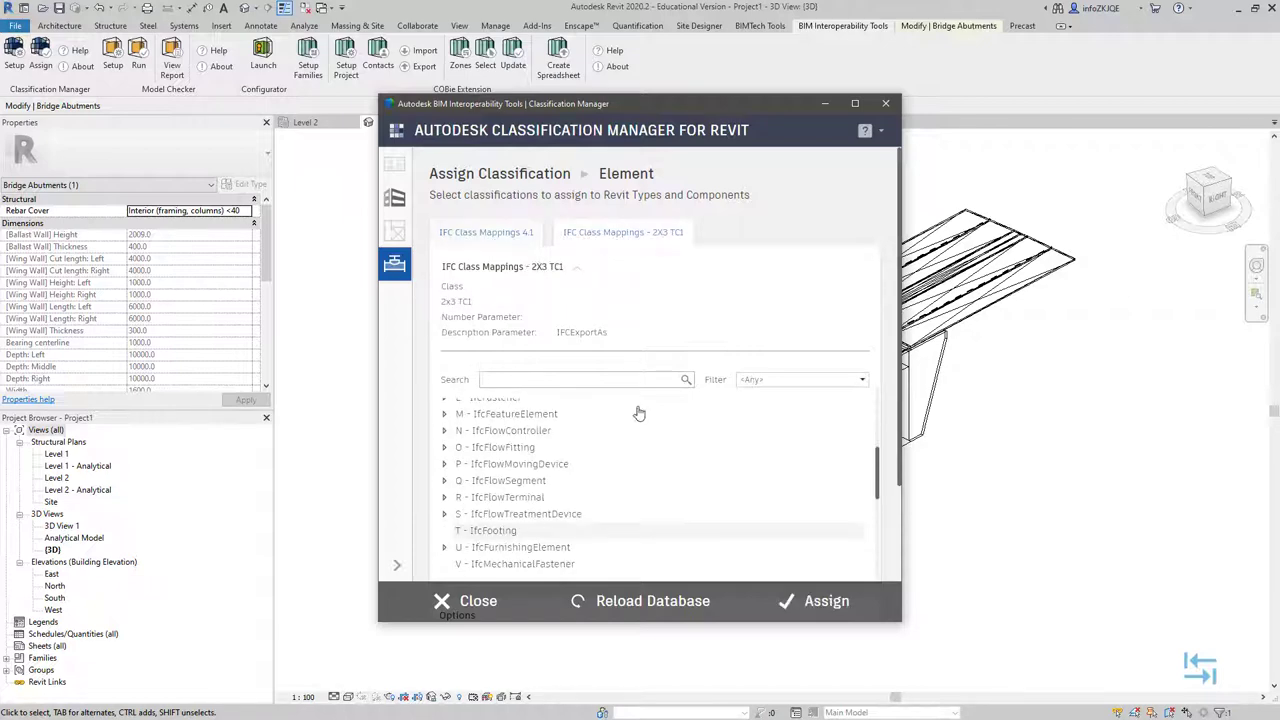
pyautogui.moveTo(744, 109); pyautogui.dragTo(479, 108)
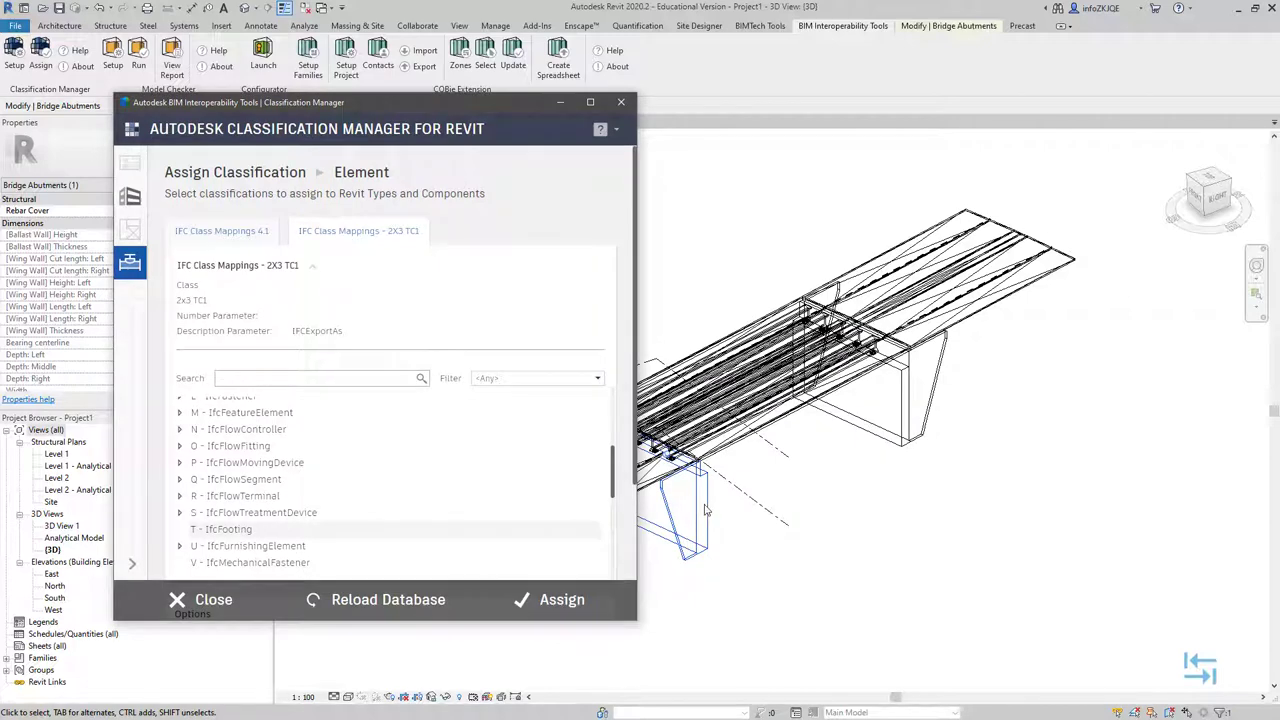
pyautogui.click(558, 603)
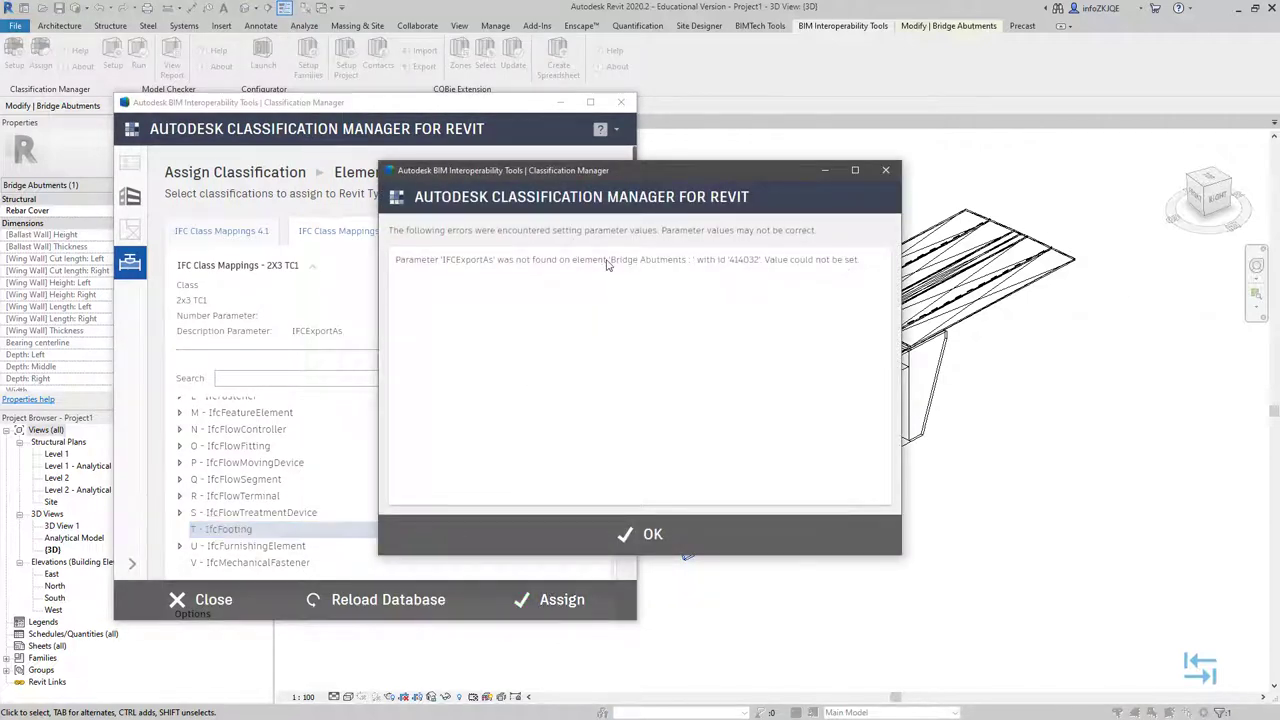
# - Dismiss the IFCExportAs-not-found error and clear the abutment selection in the 3D view
pyautogui.click(700, 534)
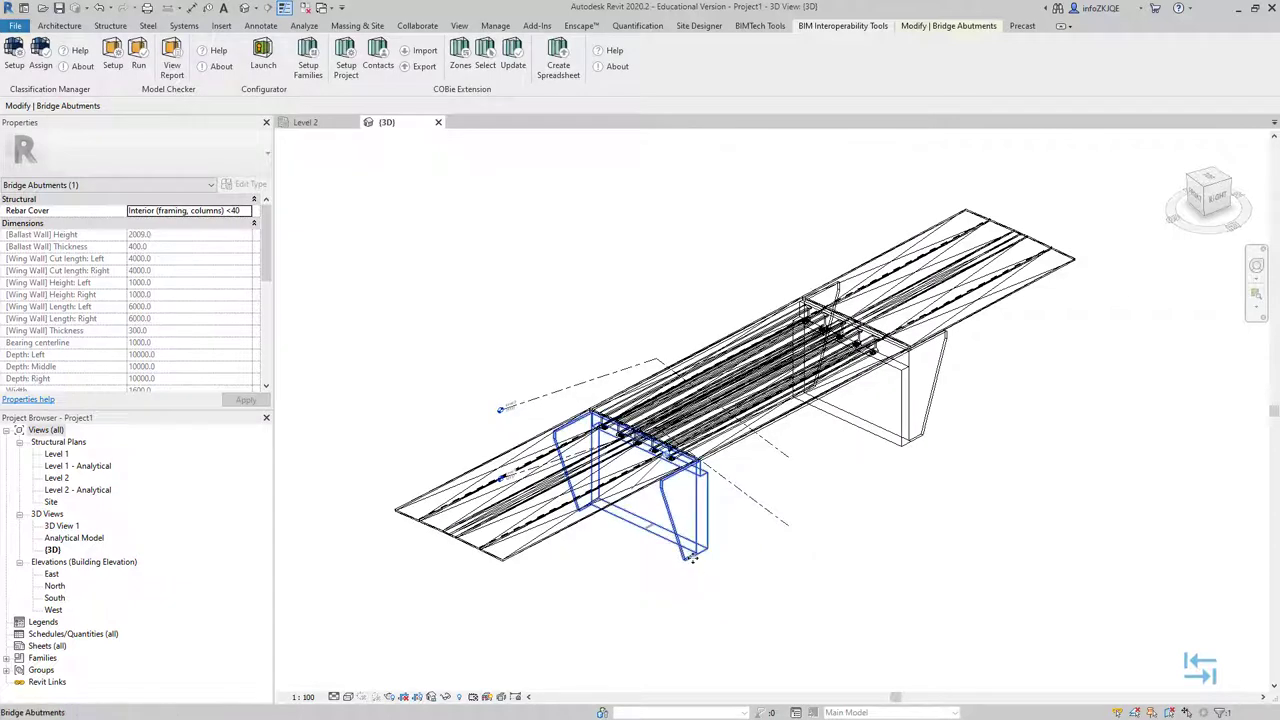
pyautogui.moveTo(270, 252); pyautogui.dragTo(276, 362)
pyautogui.click(824, 567)
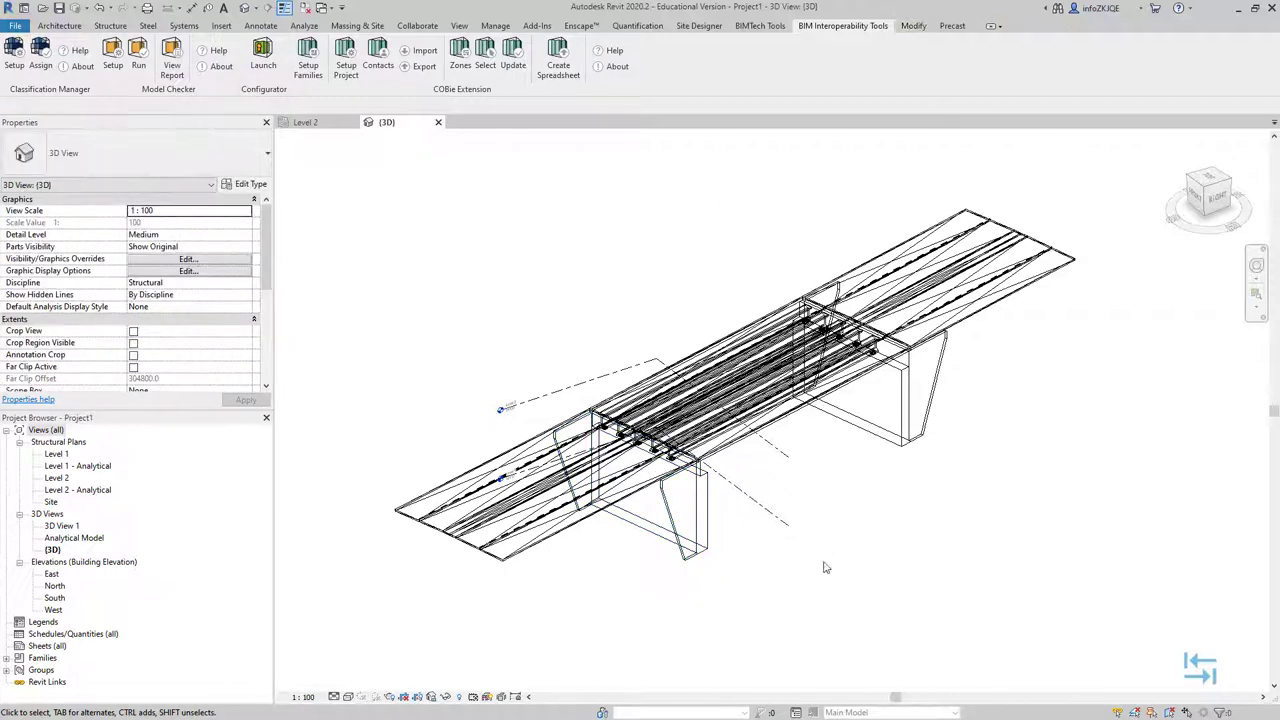